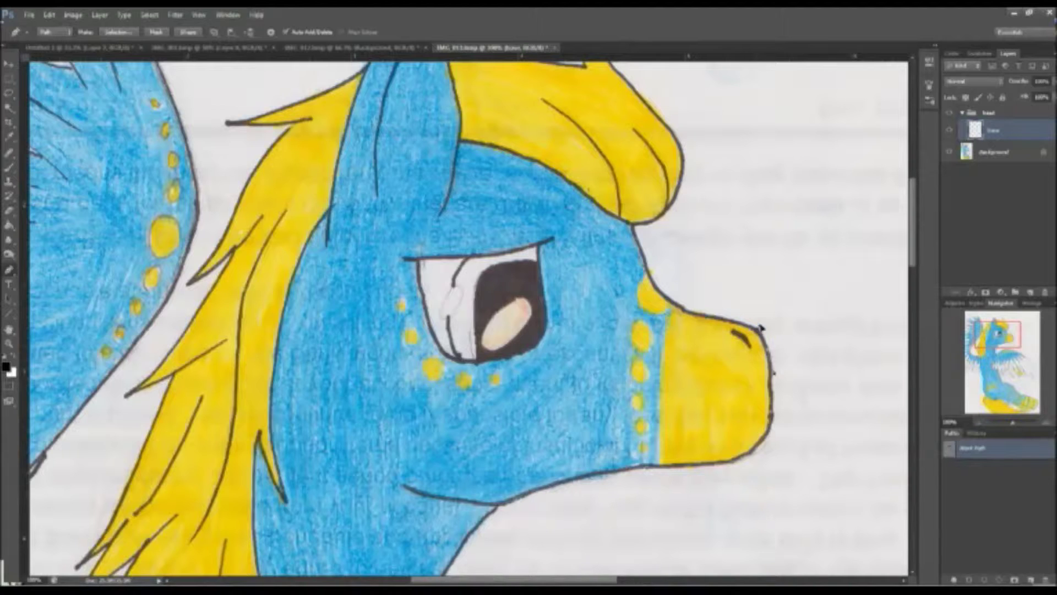
- Trace the pony's head outline with the Pen tool along the forehead, forelock edge, ear and back of the head
{"action": "left_click_drag", "start_coordinate": [648, 270], "coordinate": [642, 252]}
{"action": "left_click_drag", "start_coordinate": [459, 139], "coordinate": [398, 164]}
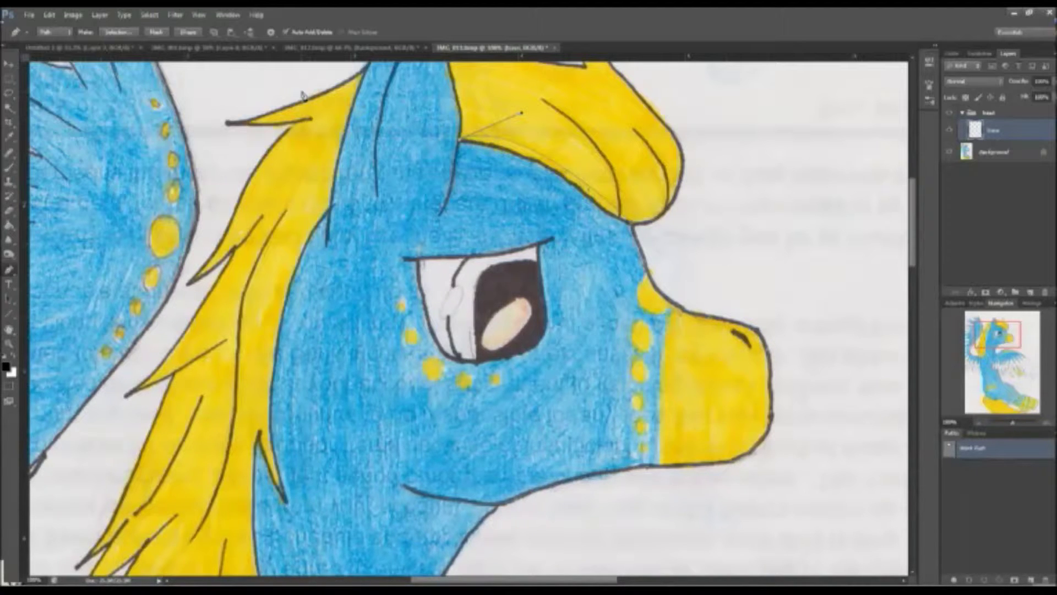
{"action": "scroll", "coordinate": [302, 95], "scroll_direction": "up", "scroll_amount": 5}
{"action": "left_click_drag", "start_coordinate": [427, 189], "coordinate": [396, 102]}
{"action": "scroll", "coordinate": [430, 193], "scroll_direction": "down", "scroll_amount": 10}
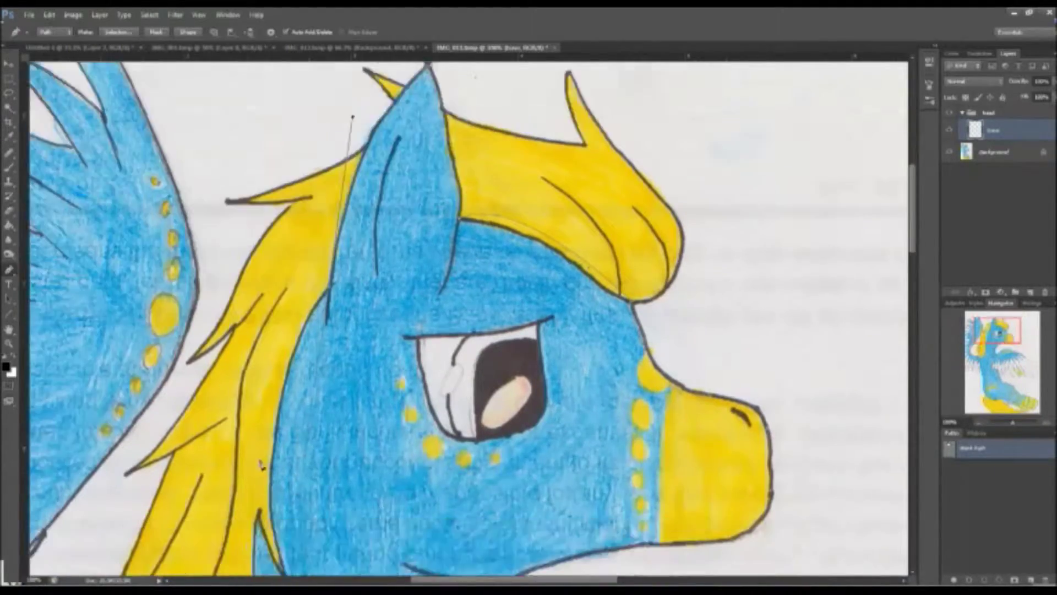
{"action": "scroll", "coordinate": [241, 182], "scroll_direction": "up", "scroll_amount": 2}
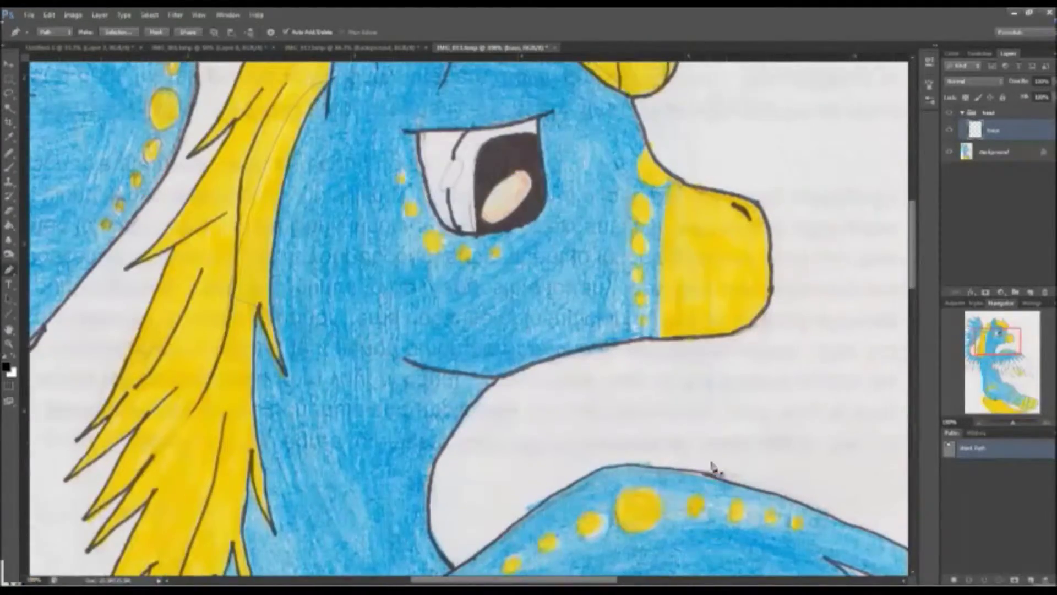
- Fill the traced head shape with dark blue on the base layer in the head group
{"action": "key", "text": "alt+Tab"}
{"action": "scroll", "coordinate": [477, 262], "scroll_direction": "down", "scroll_amount": 3}
{"action": "scroll", "coordinate": [477, 262], "scroll_direction": "up", "scroll_amount": 2}
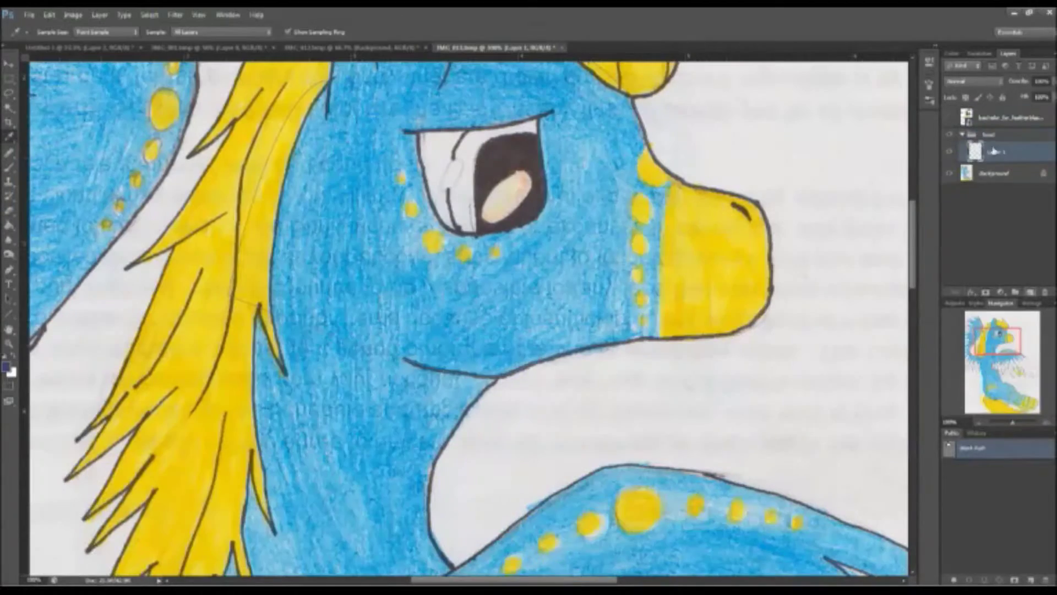
{"action": "key", "text": "b"}
{"action": "right_click", "coordinate": [585, 345]}
{"action": "mouse_move", "coordinate": [331, 188]}
{"action": "left_mouse_down"}
{"action": "mouse_move", "coordinate": [704, 341]}
{"action": "mouse_move", "coordinate": [441, 247]}
{"action": "left_mouse_up"}
- Compare the filled head with the scanned drawing by toggling the background layer's visibility
{"action": "scroll", "coordinate": [496, 320], "scroll_direction": "up", "scroll_amount": 3}
{"action": "left_click", "coordinate": [949, 172]}
{"action": "left_click", "coordinate": [949, 173]}
{"action": "left_click", "coordinate": [949, 173]}
{"action": "scroll", "coordinate": [496, 319], "scroll_direction": "down", "scroll_amount": 2}
{"action": "left_click", "coordinate": [949, 173]}
{"action": "mouse_move", "coordinate": [1013, 94]}
{"action": "left_mouse_down"}
{"action": "mouse_move", "coordinate": [992, 95]}
{"action": "mouse_move", "coordinate": [1016, 94]}
{"action": "left_mouse_up"}
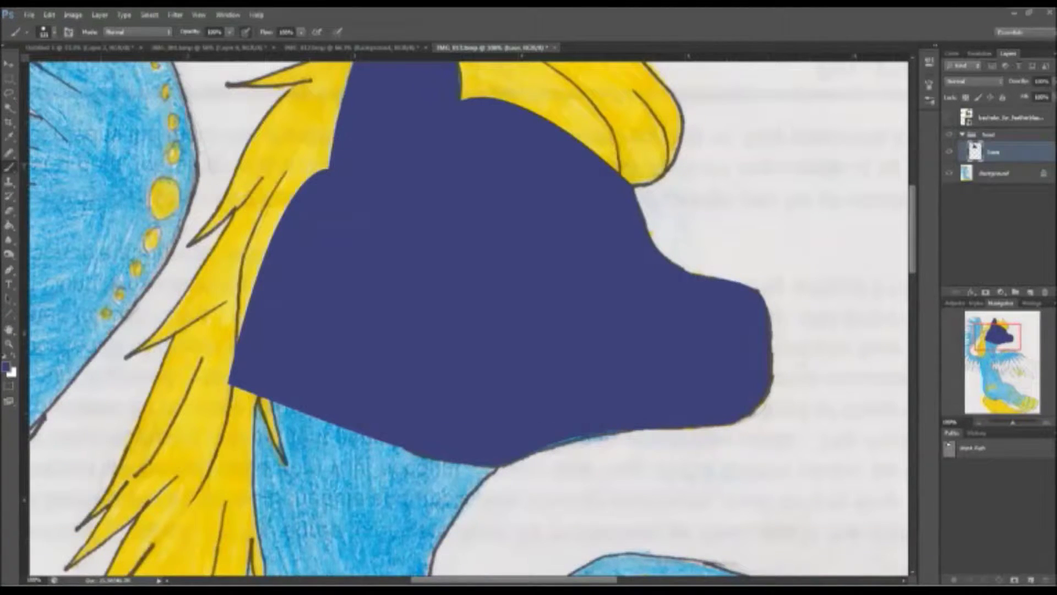
- Create a layer group named mane above the head group and hide the head group
{"action": "scroll", "coordinate": [468, 319], "scroll_direction": "up", "scroll_amount": 2}
{"action": "key", "text": "ctrl+g"}
{"action": "left_click", "coordinate": [948, 147]}
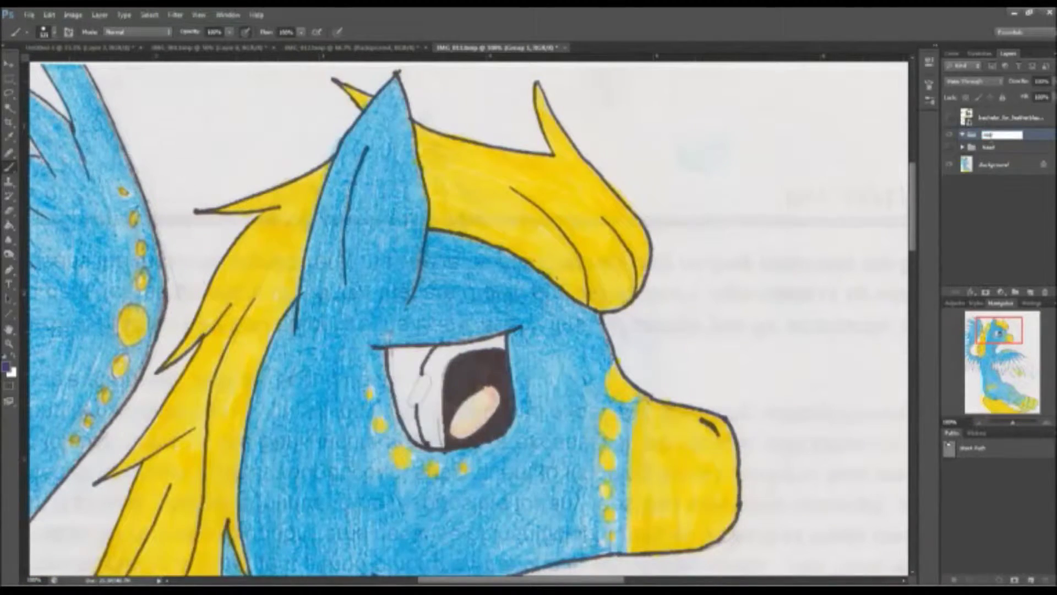
- Trace the front section of the mane with the Pen tool, including its upper spike and the edge above the forehead
{"action": "key", "text": "p"}
{"action": "scroll", "coordinate": [598, 248], "scroll_direction": "up", "scroll_amount": 3}
{"action": "left_click_drag", "start_coordinate": [683, 441], "coordinate": [760, 413]}
{"action": "scroll", "coordinate": [758, 236], "scroll_direction": "up", "scroll_amount": 5}
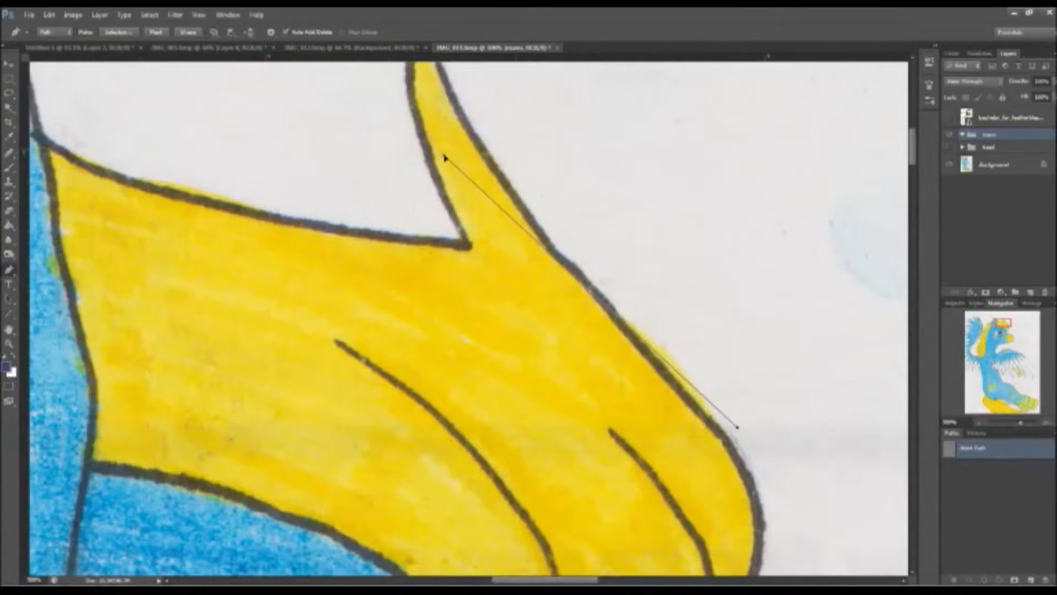
{"action": "scroll", "coordinate": [419, 165], "scroll_direction": "up", "scroll_amount": 4}
{"action": "left_click_drag", "start_coordinate": [412, 167], "coordinate": [428, 79]}
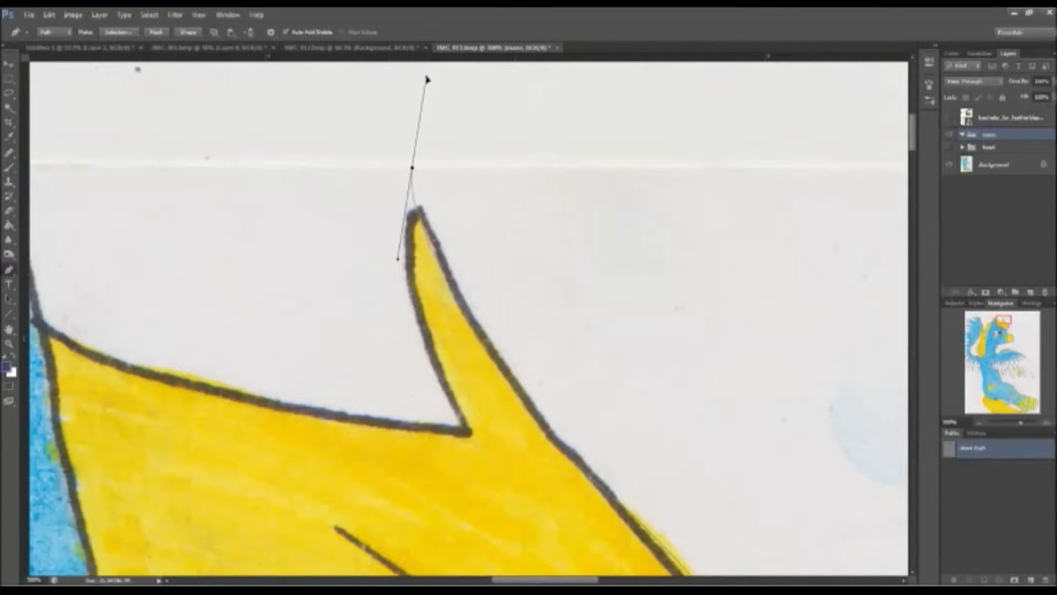
{"action": "left_click_drag", "start_coordinate": [472, 443], "coordinate": [566, 567]}
{"action": "scroll", "coordinate": [441, 326], "scroll_direction": "down", "scroll_amount": 3}
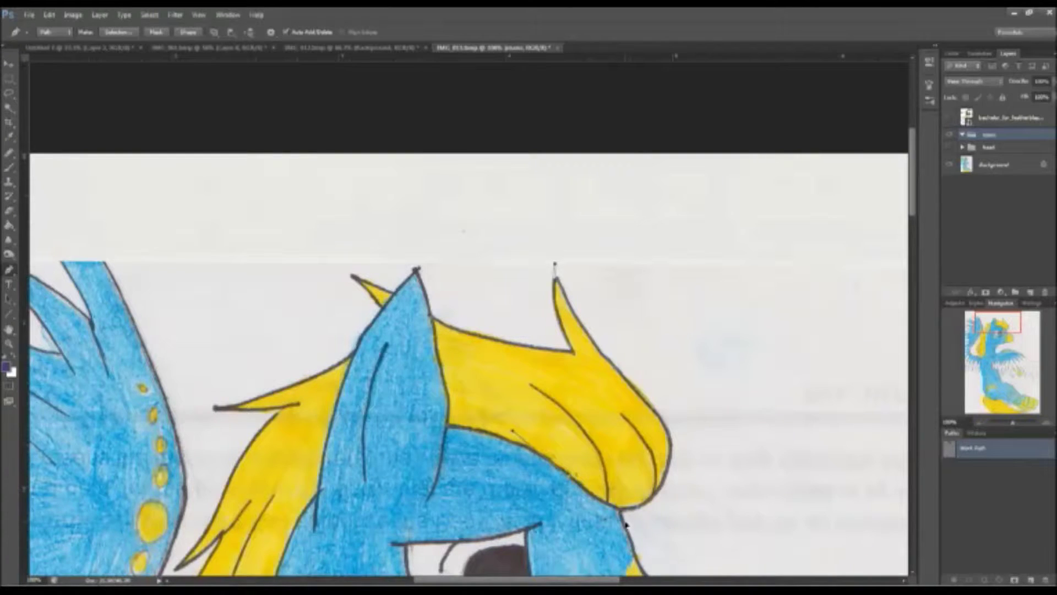
- Fill the front mane path with a sampled yellow on a new layer in the mane group
{"action": "left_click", "coordinate": [1031, 293]}
{"action": "key", "text": "i"}
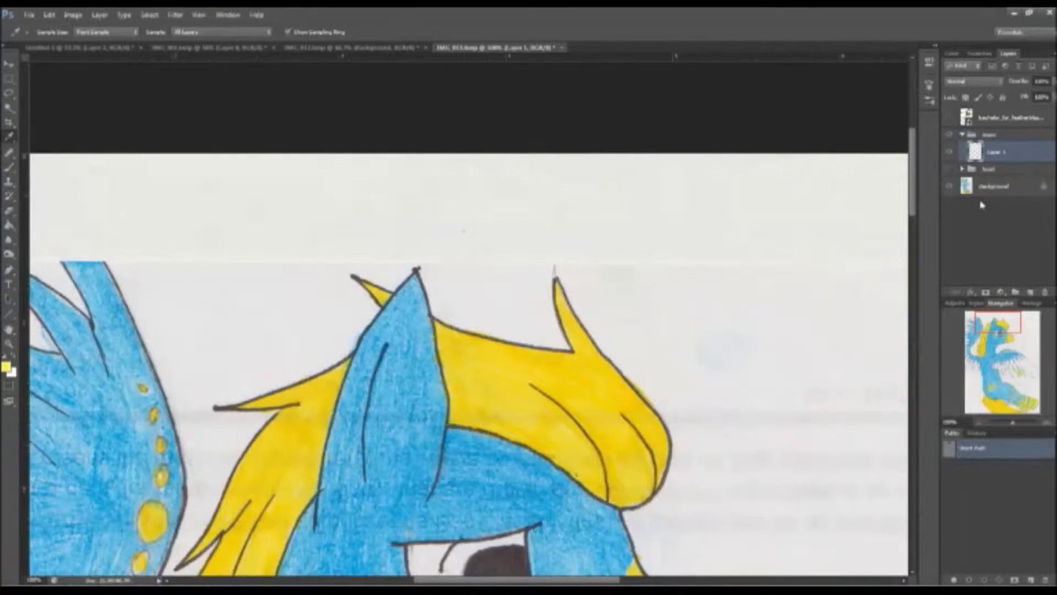
{"action": "key", "text": "Return"}
{"action": "key", "text": "alt+BackSpace"}
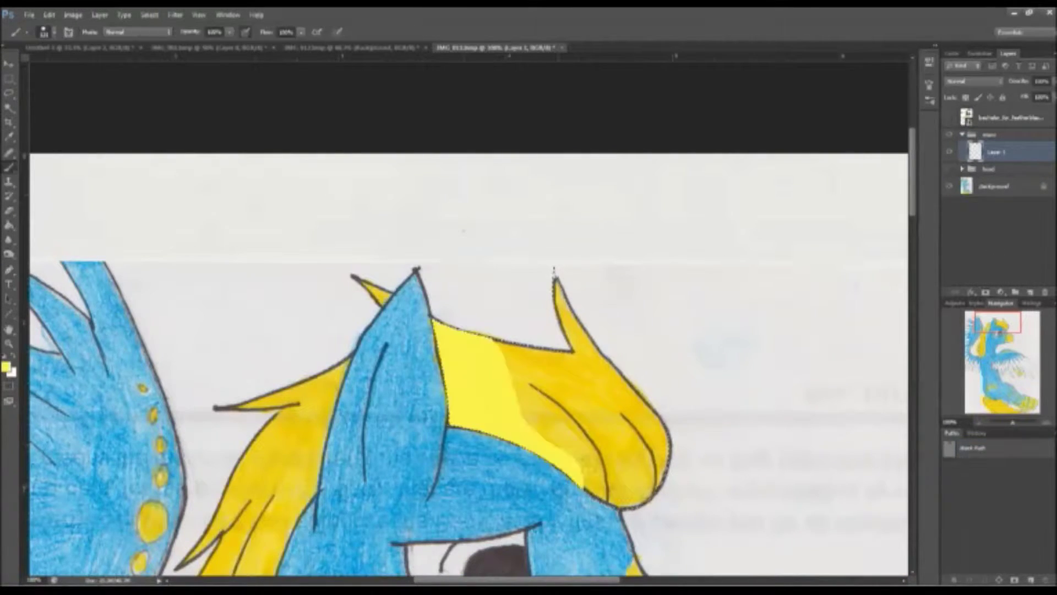
{"action": "left_click", "coordinate": [950, 156]}
{"action": "left_click", "coordinate": [949, 157]}
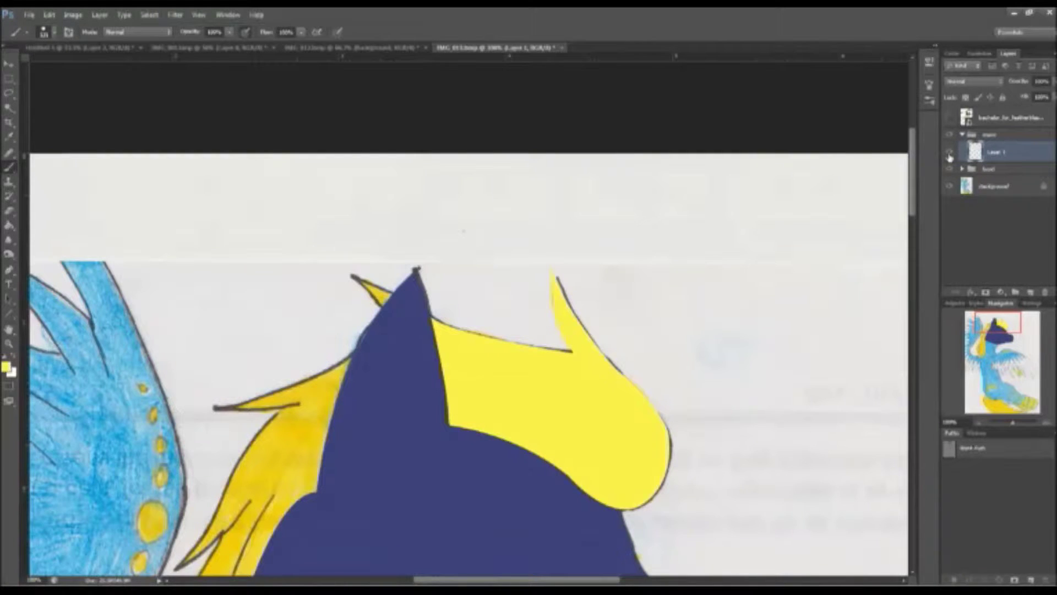
- Rename the front mane layer as 1, lock it and the head's base layer, and sample the head's dark blue
{"action": "left_click", "coordinate": [963, 168]}
{"action": "left_click", "coordinate": [991, 187]}
{"action": "scroll", "coordinate": [397, 440], "scroll_direction": "up", "scroll_amount": 3}
{"action": "scroll", "coordinate": [393, 467], "scroll_direction": "down", "scroll_amount": 3}
{"action": "left_click", "coordinate": [393, 467], "text": "alt"}
{"action": "scroll", "coordinate": [394, 467], "scroll_direction": "down", "scroll_amount": 3}
{"action": "left_click", "coordinate": [992, 152]}
{"action": "key", "text": "alt+Tab"}
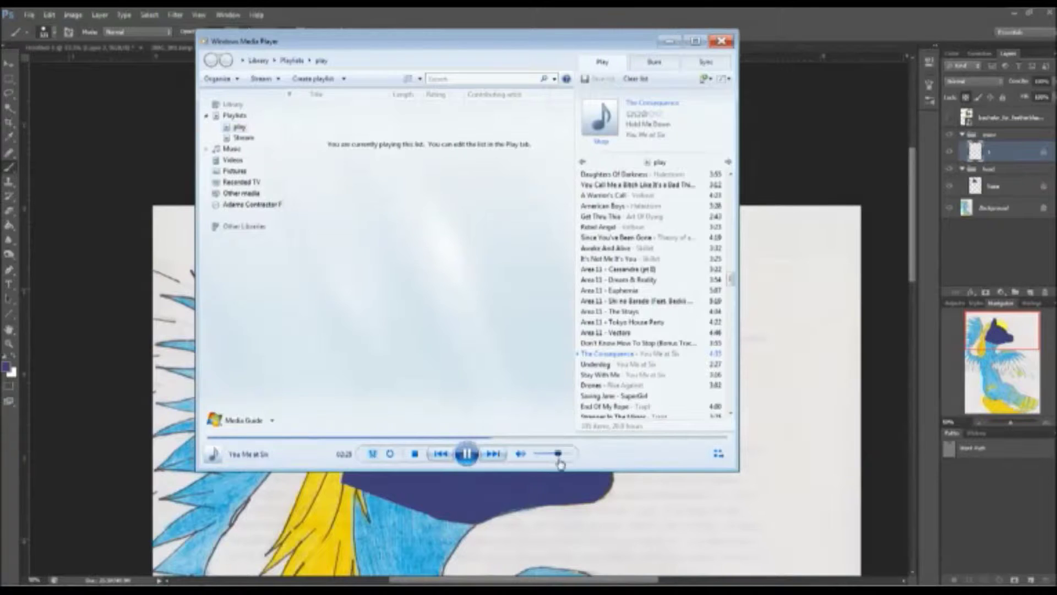
{"action": "key", "text": "alt+Tab"}
- Trace the small mane tuft behind the ear on a new layer named 2 and fill it with yellow
{"action": "key", "text": "ctrl+shift+alt+n"}
{"action": "scroll", "coordinate": [383, 287], "scroll_direction": "up", "scroll_amount": 4}
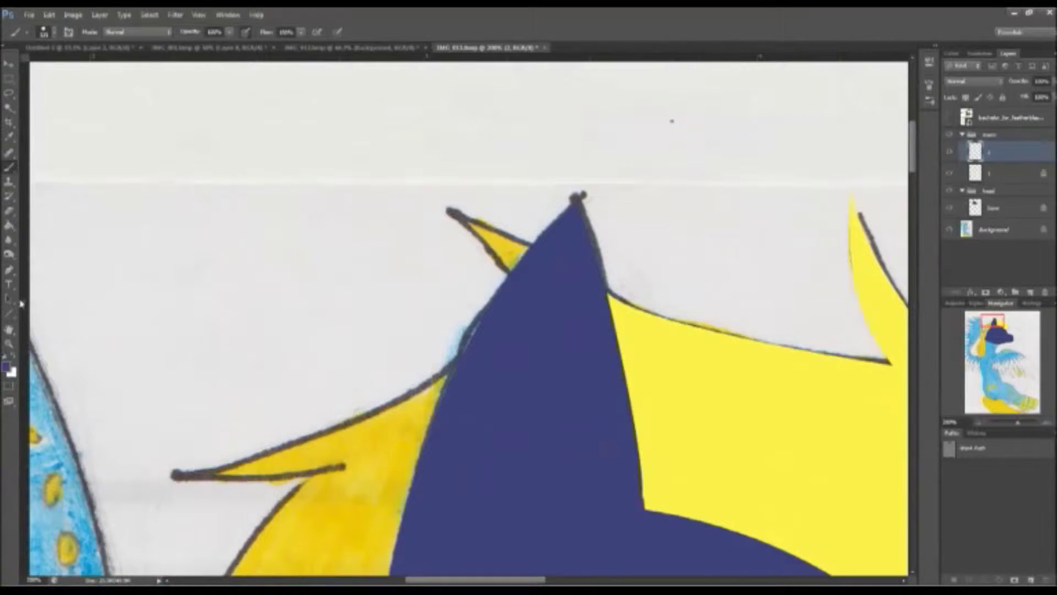
{"action": "key", "text": "p"}
{"action": "left_click", "coordinate": [534, 251]}
{"action": "left_click_drag", "start_coordinate": [498, 273], "coordinate": [395, 156]}
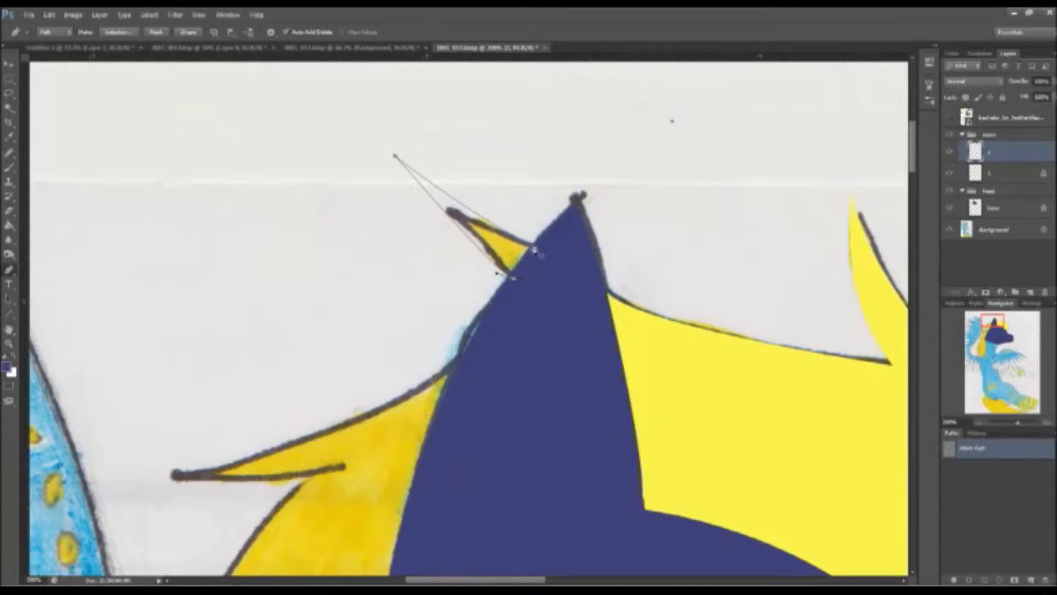
{"action": "key", "text": "i"}
{"action": "left_click", "coordinate": [499, 245]}
- Trace the outer edge of the back mane with the Pen tool from the ear down to the first lower tuft
{"action": "scroll", "coordinate": [170, 298], "scroll_direction": "down", "scroll_amount": 3}
{"action": "key", "text": "p"}
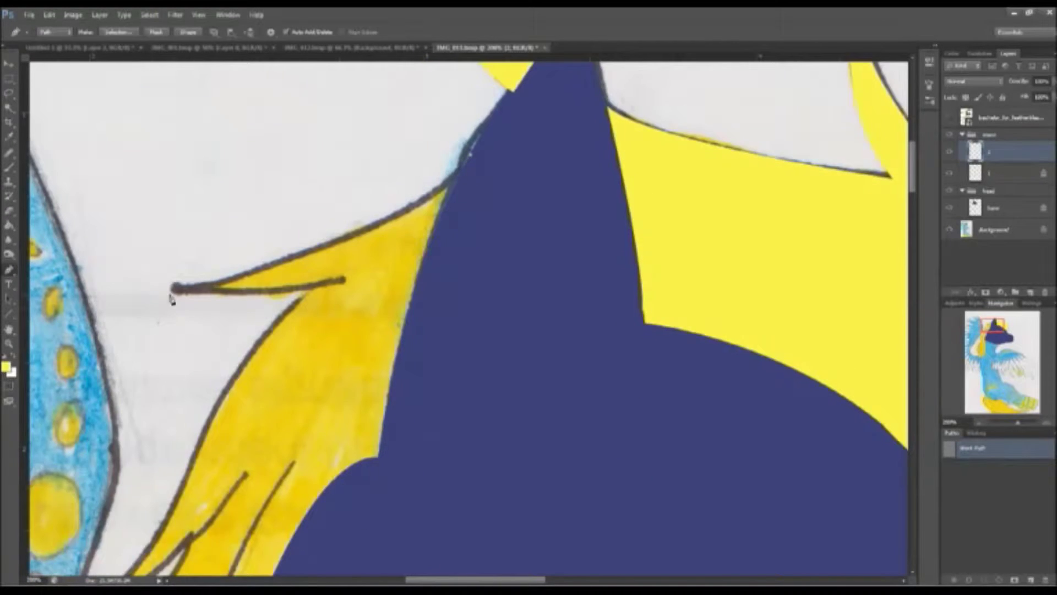
{"action": "left_click", "coordinate": [171, 287]}
{"action": "scroll", "coordinate": [170, 298], "scroll_direction": "left", "scroll_amount": 2}
{"action": "scroll", "coordinate": [220, 331], "scroll_direction": "down", "scroll_amount": 5}
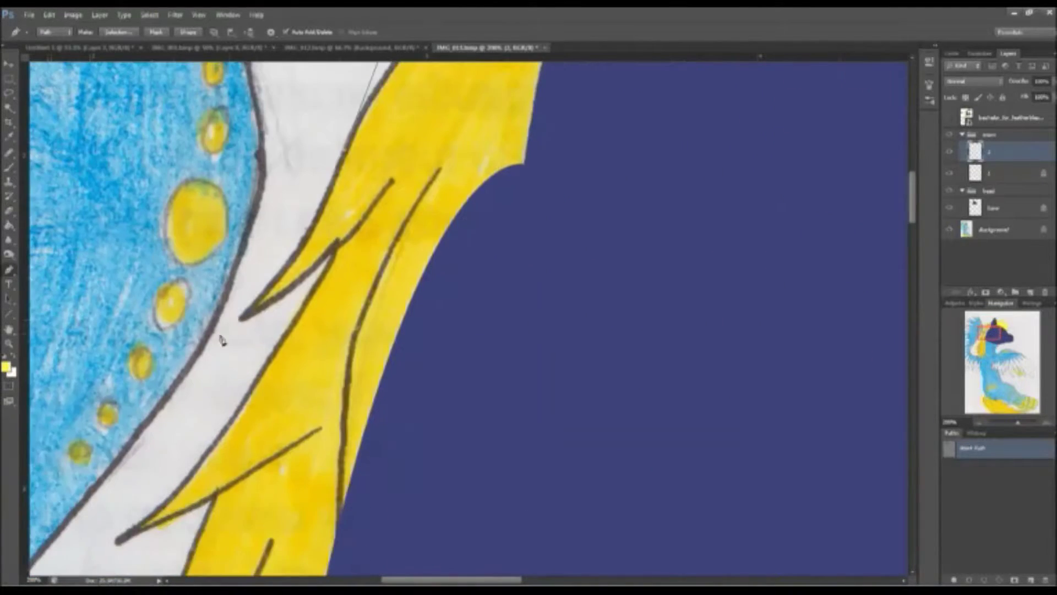
{"action": "scroll", "coordinate": [330, 297], "scroll_direction": "down", "scroll_amount": 6}
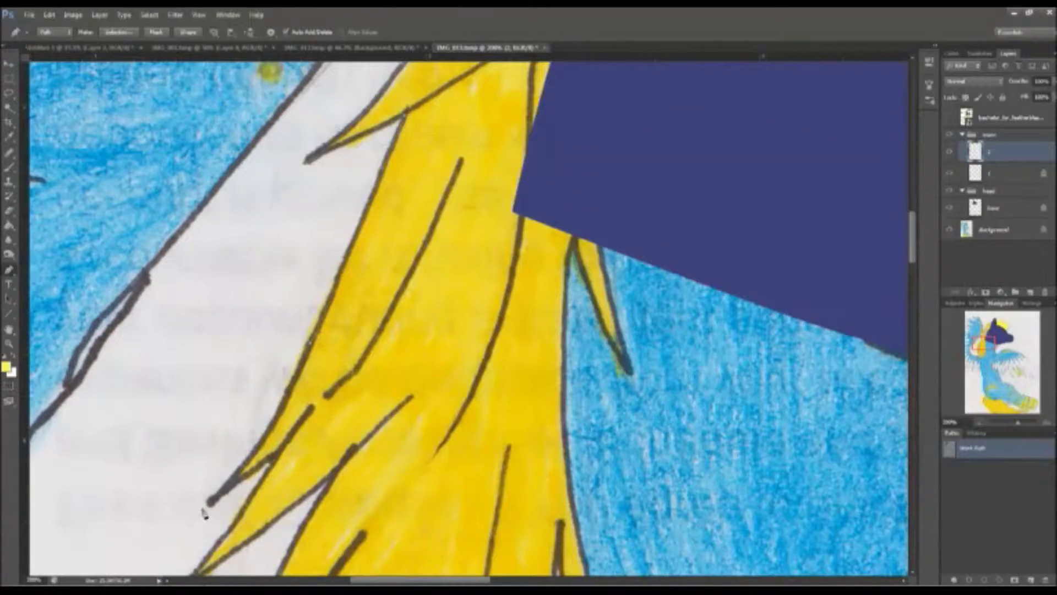
{"action": "left_click_drag", "start_coordinate": [208, 502], "coordinate": [188, 520]}
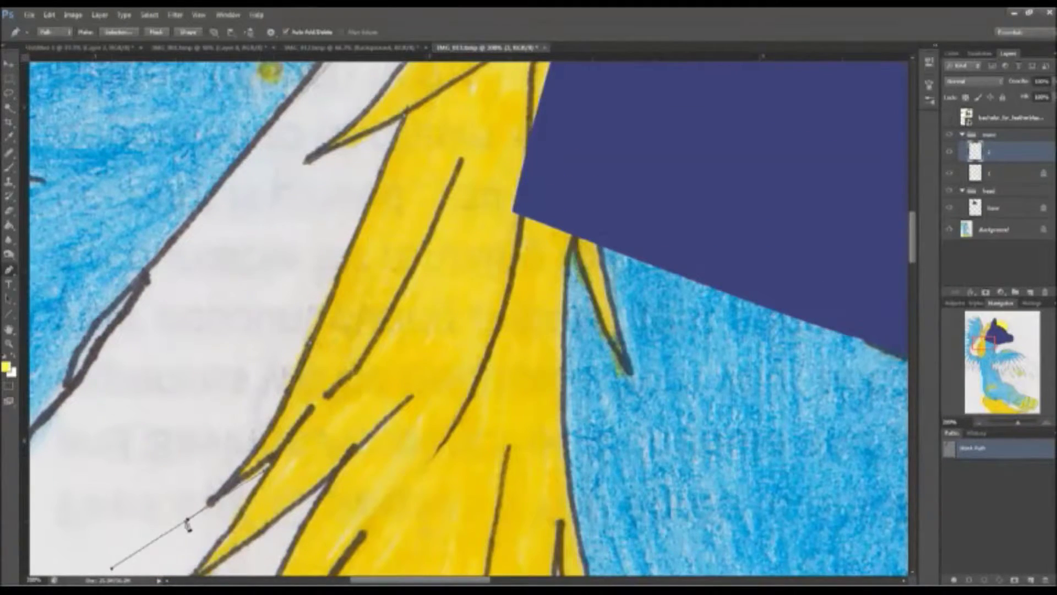
- Continue the mane path around the pointed tufts at the mane's lower end
{"action": "scroll", "coordinate": [187, 518], "scroll_direction": "down", "scroll_amount": 2}
{"action": "scroll", "coordinate": [209, 396], "scroll_direction": "down", "scroll_amount": 3}
{"action": "left_click_drag", "start_coordinate": [211, 400], "coordinate": [185, 421]}
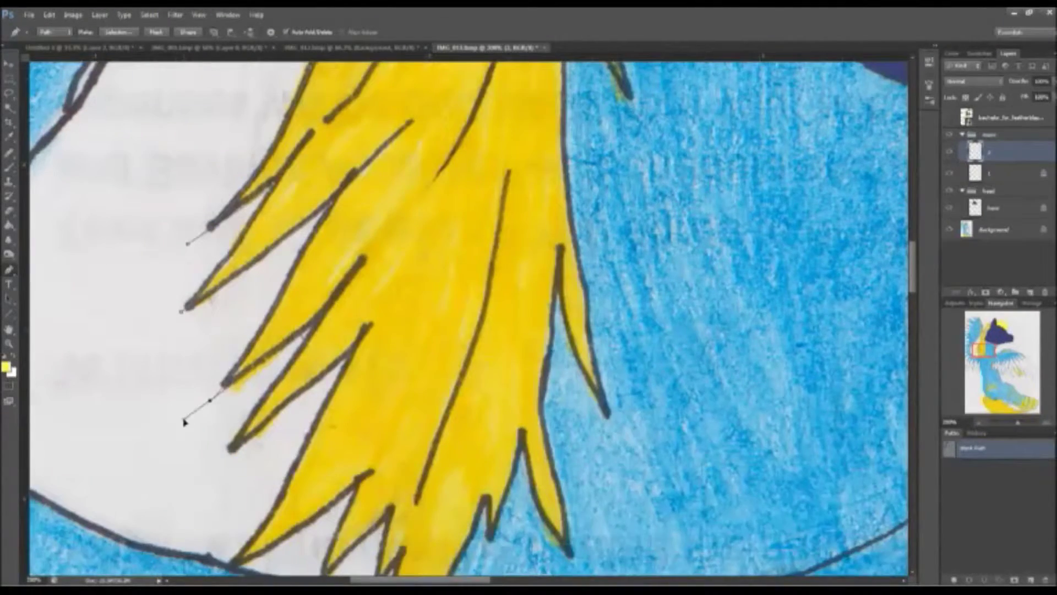
{"action": "scroll", "coordinate": [215, 468], "scroll_direction": "down", "scroll_amount": 3}
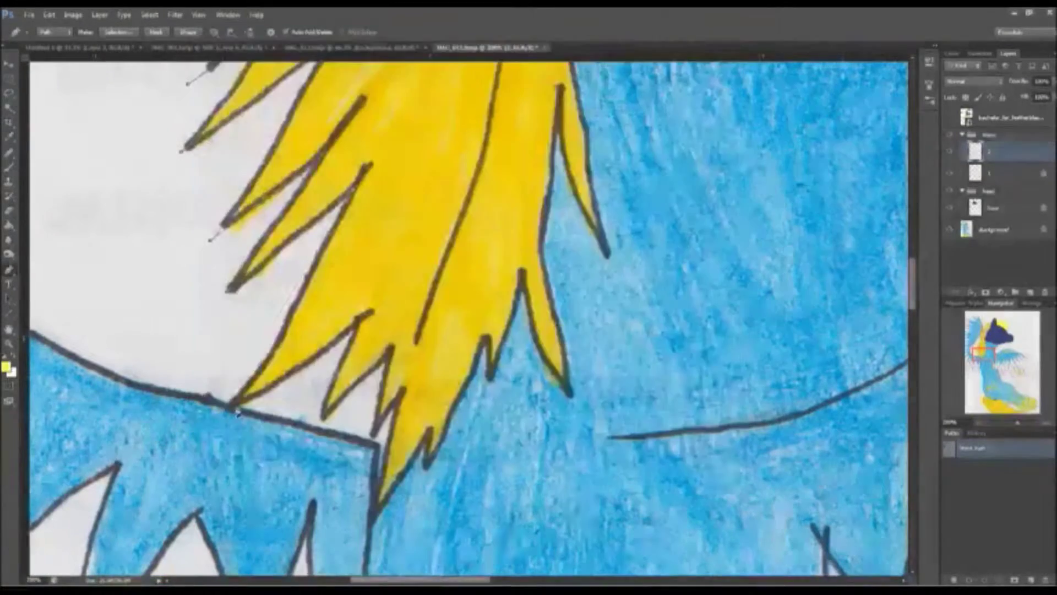
{"action": "left_click_drag", "start_coordinate": [229, 407], "coordinate": [163, 455]}
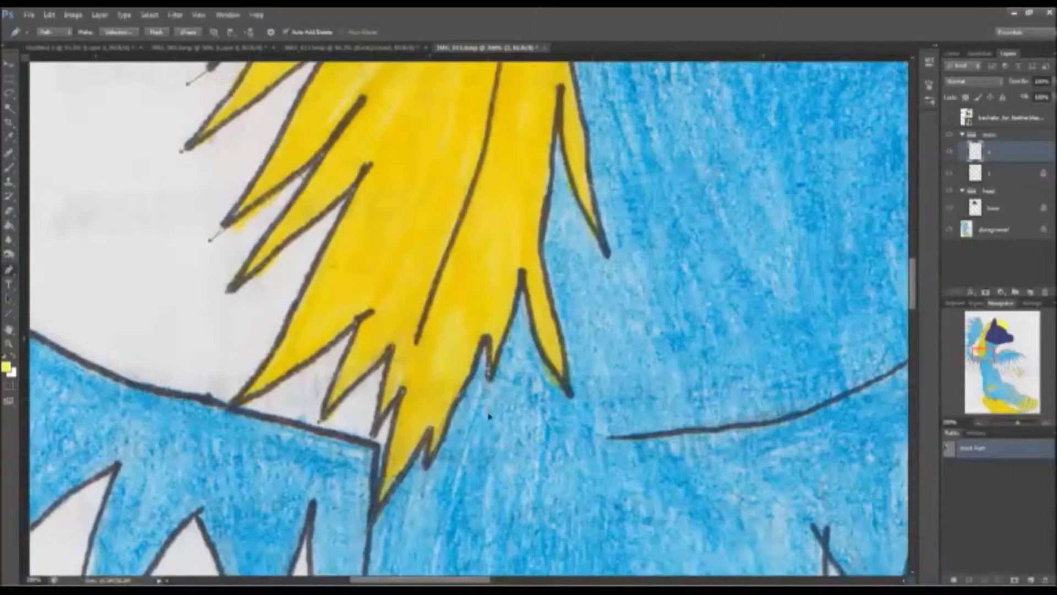
{"action": "left_click_drag", "start_coordinate": [489, 403], "coordinate": [474, 407]}
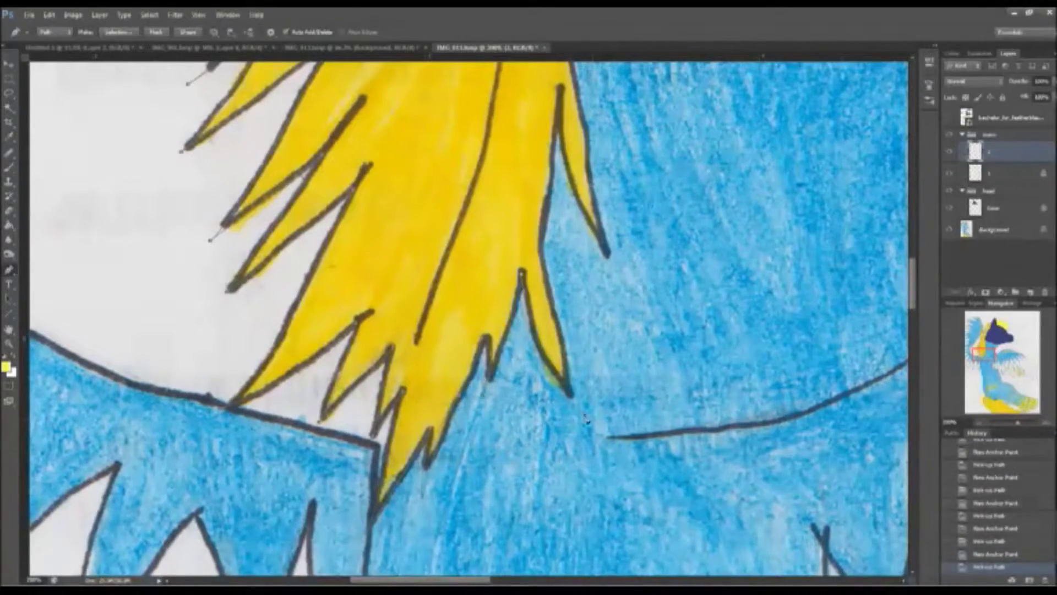
- Finish the mane path along the neck side up to the ear and fill the back mane with yellow
{"action": "scroll", "coordinate": [581, 410], "scroll_direction": "up", "scroll_amount": 1}
{"action": "left_click_drag", "start_coordinate": [562, 305], "coordinate": [619, 337]}
{"action": "scroll", "coordinate": [620, 364], "scroll_direction": "up", "scroll_amount": 1}
{"action": "scroll", "coordinate": [620, 364], "scroll_direction": "up", "scroll_amount": 2}
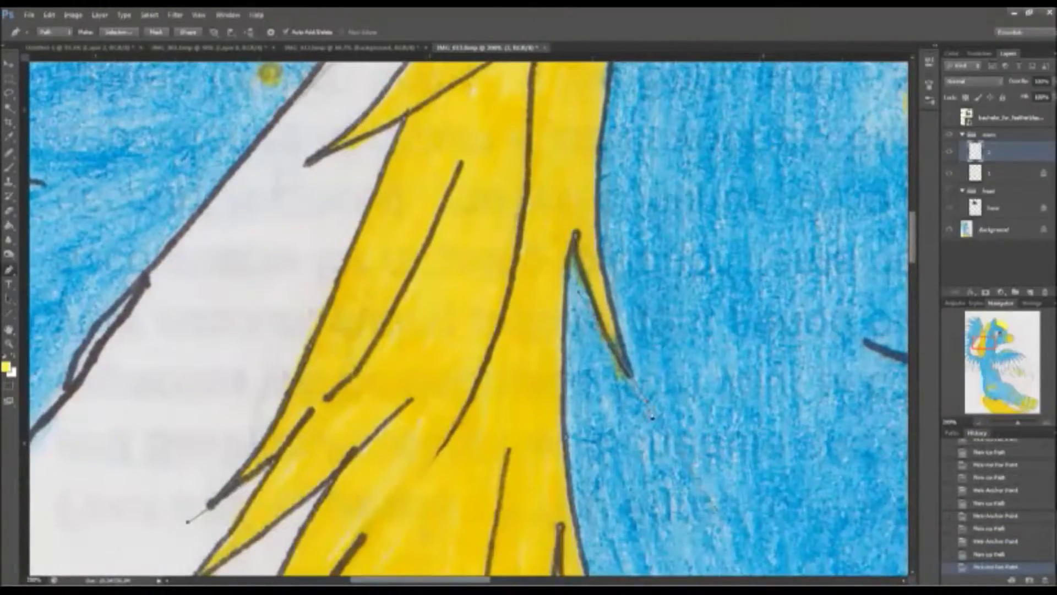
{"action": "scroll", "coordinate": [664, 450], "scroll_direction": "up", "scroll_amount": 2}
{"action": "scroll", "coordinate": [664, 451], "scroll_direction": "right", "scroll_amount": 2}
{"action": "scroll", "coordinate": [664, 451], "scroll_direction": "up", "scroll_amount": 3}
{"action": "left_click_drag", "start_coordinate": [469, 198], "coordinate": [508, 159]}
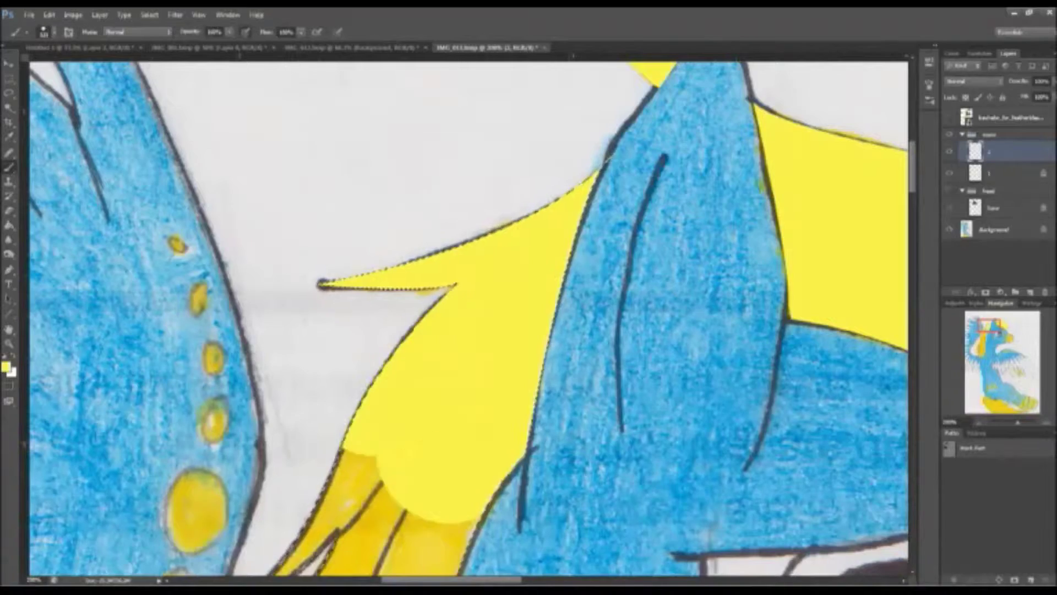
{"action": "key", "text": "ctrl+minus"}
{"action": "key", "text": "ctrl+minus"}
{"action": "scroll", "coordinate": [399, 276], "scroll_direction": "up", "scroll_amount": 1}
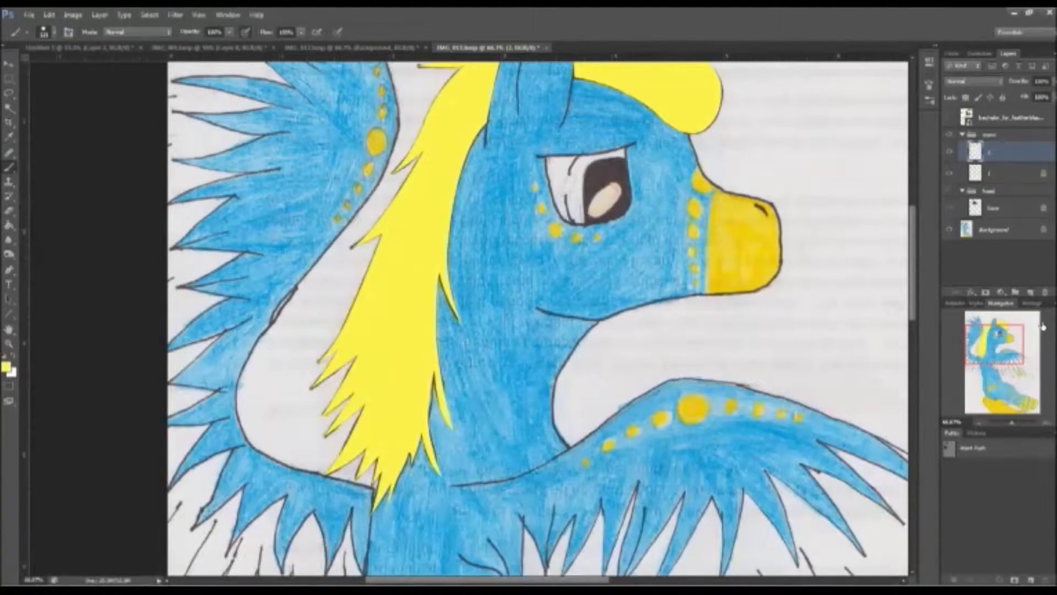
- Show the head group and lower the opacity of mane layer 2 to see the drawing through it
{"action": "left_click_drag", "start_coordinate": [1042, 327], "coordinate": [1035, 314]}
{"action": "left_click", "coordinate": [950, 191]}
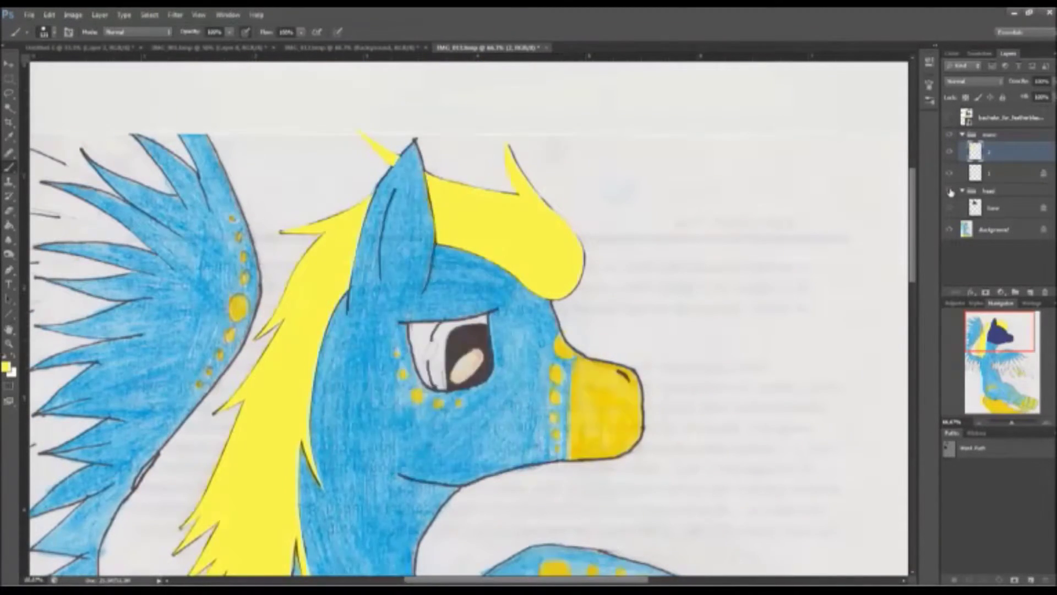
{"action": "scroll", "coordinate": [386, 155], "scroll_direction": "up", "scroll_amount": 5}
{"action": "left_click_drag", "start_coordinate": [1050, 81], "coordinate": [1027, 98]}
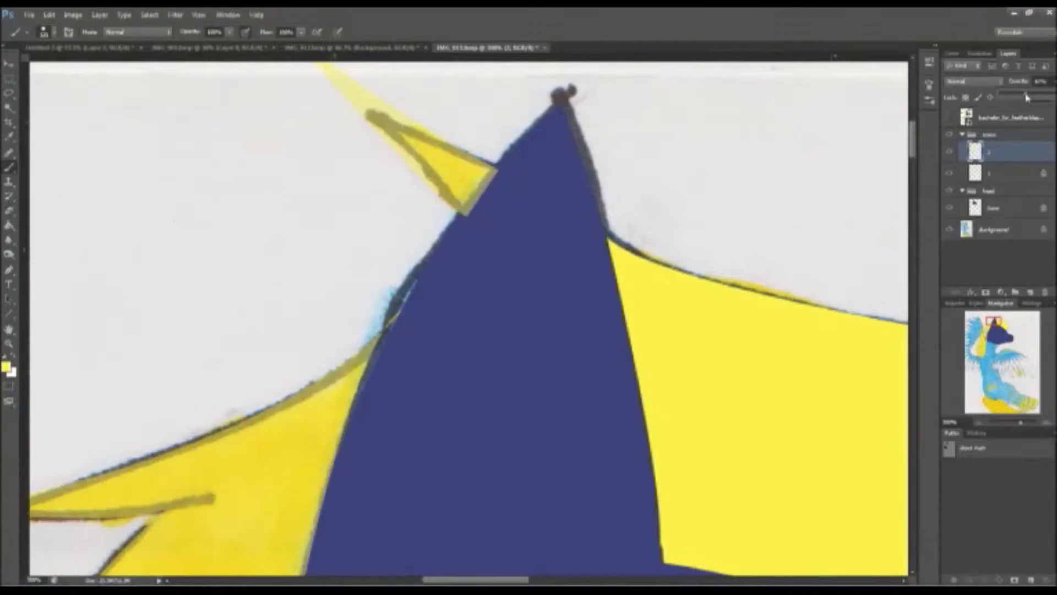
- Add a layer beneath the head's base and paint yellow along the gap between the ear and the back mane
{"action": "left_click", "coordinate": [1015, 292]}
{"action": "key", "text": "e"}
{"action": "right_click", "coordinate": [421, 437]}
{"action": "left_click_drag", "start_coordinate": [301, 512], "coordinate": [392, 322]}
- Erase the back mane's overlap on layer 2 along the rear edge of the ear and head
{"action": "right_click", "coordinate": [512, 275]}
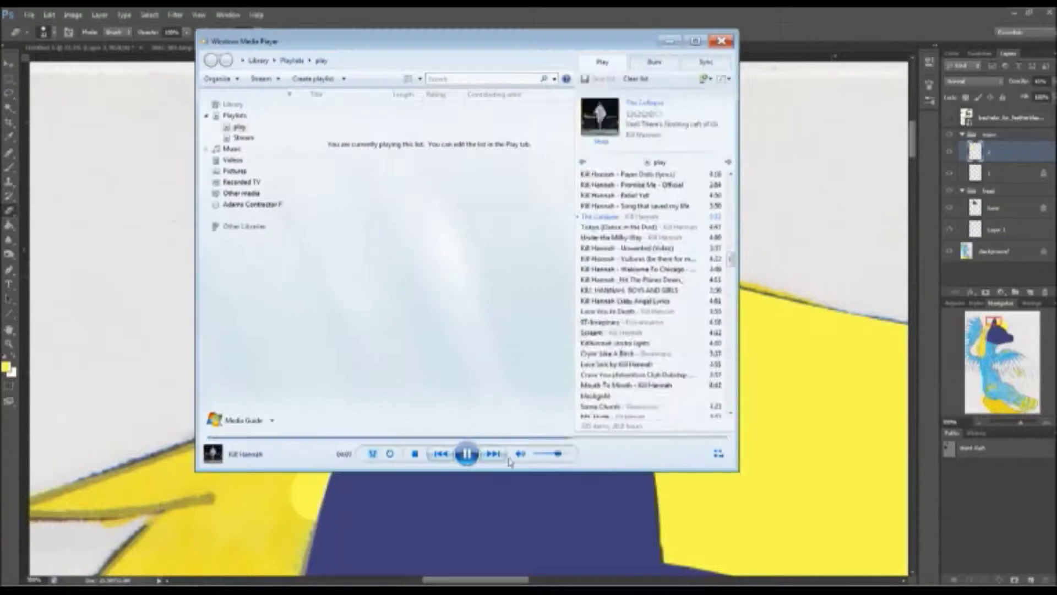
{"action": "scroll", "coordinate": [275, 453], "scroll_direction": "down", "scroll_amount": 5}
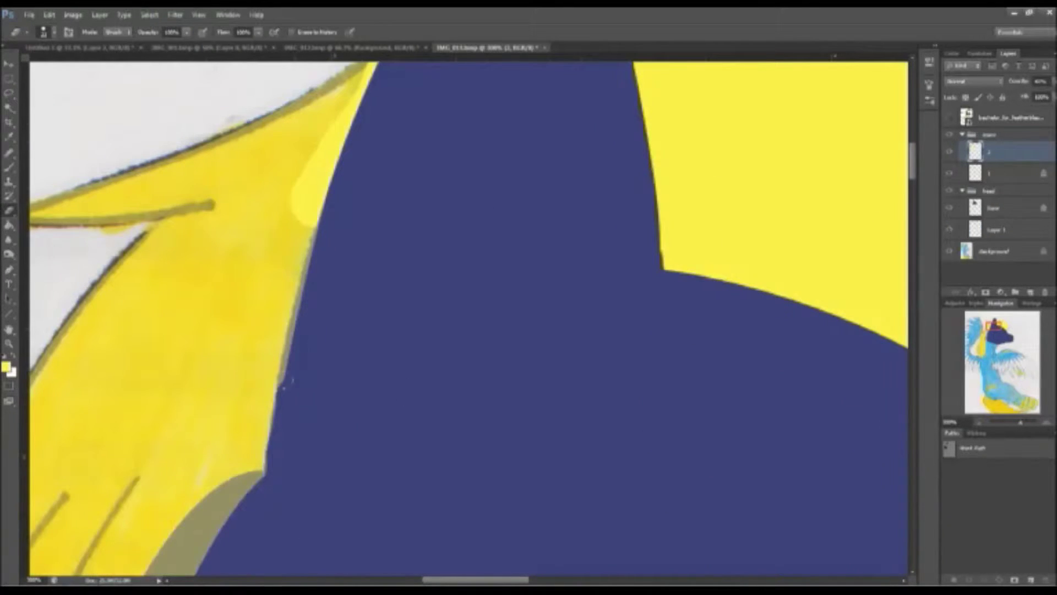
{"action": "left_click_drag", "start_coordinate": [284, 386], "coordinate": [303, 313]}
{"action": "left_click", "coordinate": [949, 151]}
{"action": "left_click", "coordinate": [997, 229]}
{"action": "key", "text": "b"}
{"action": "left_click", "coordinate": [997, 152]}
{"action": "key", "text": "e"}
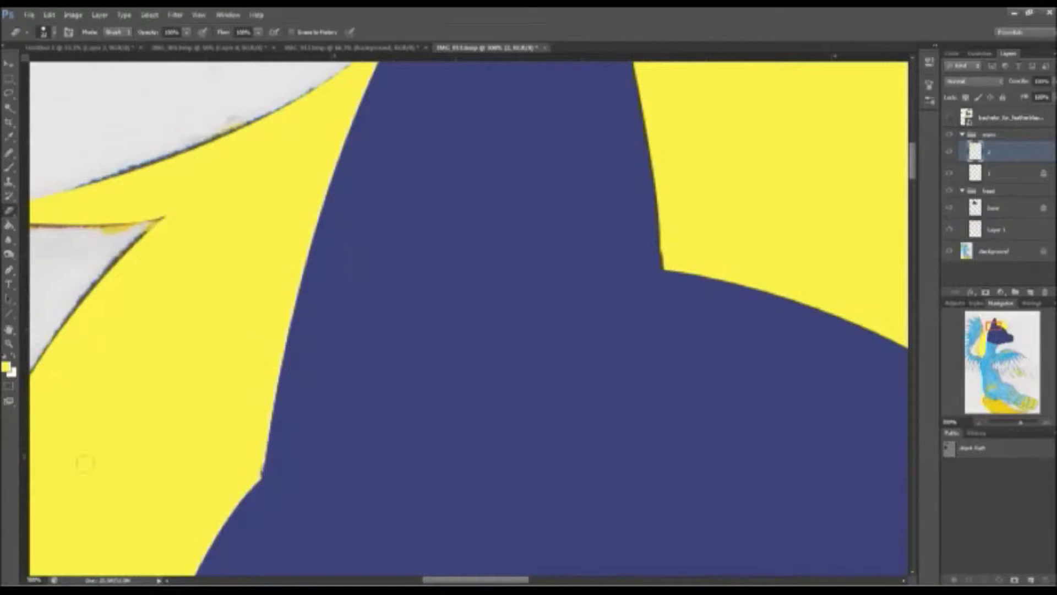
{"action": "scroll", "coordinate": [479, 408], "scroll_direction": "down", "scroll_amount": 5}
{"action": "scroll", "coordinate": [474, 423], "scroll_direction": "up", "scroll_amount": 1}
- Collapse the head and mane groups and add a group named tail with a new layer above them
{"action": "left_click", "coordinate": [962, 191]}
{"action": "left_click", "coordinate": [962, 135]}
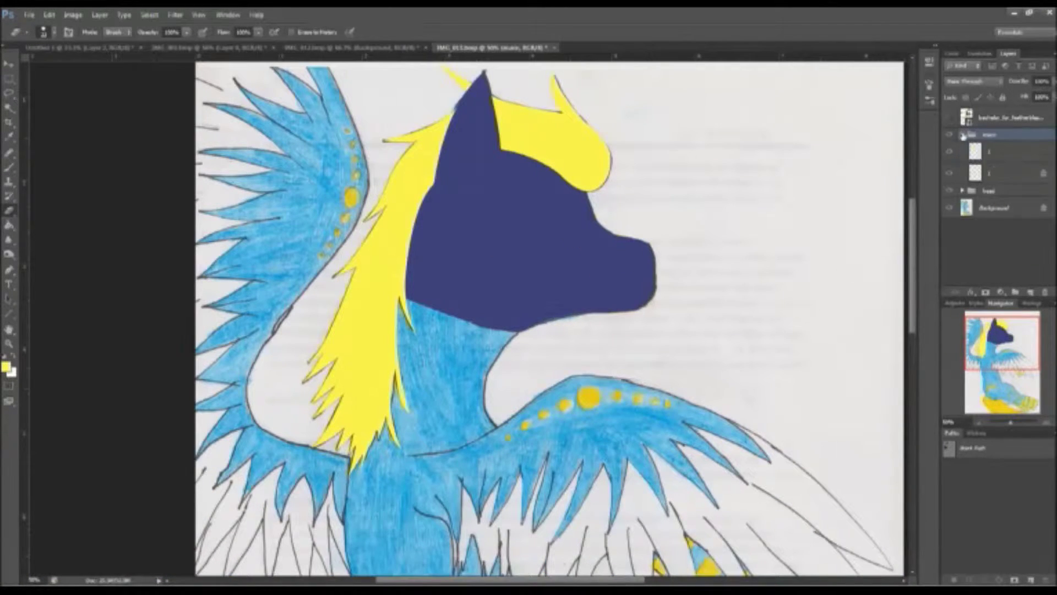
{"action": "left_click", "coordinate": [991, 135]}
{"action": "left_click", "coordinate": [991, 147], "text": "shift"}
{"action": "key", "text": "ctrl+g"}
{"action": "double_click", "coordinate": [986, 135]}
{"action": "type", "text": "lol"}
{"action": "key", "text": "Return"}
{"action": "left_click", "coordinate": [962, 134]}
{"action": "left_click", "coordinate": [992, 177]}
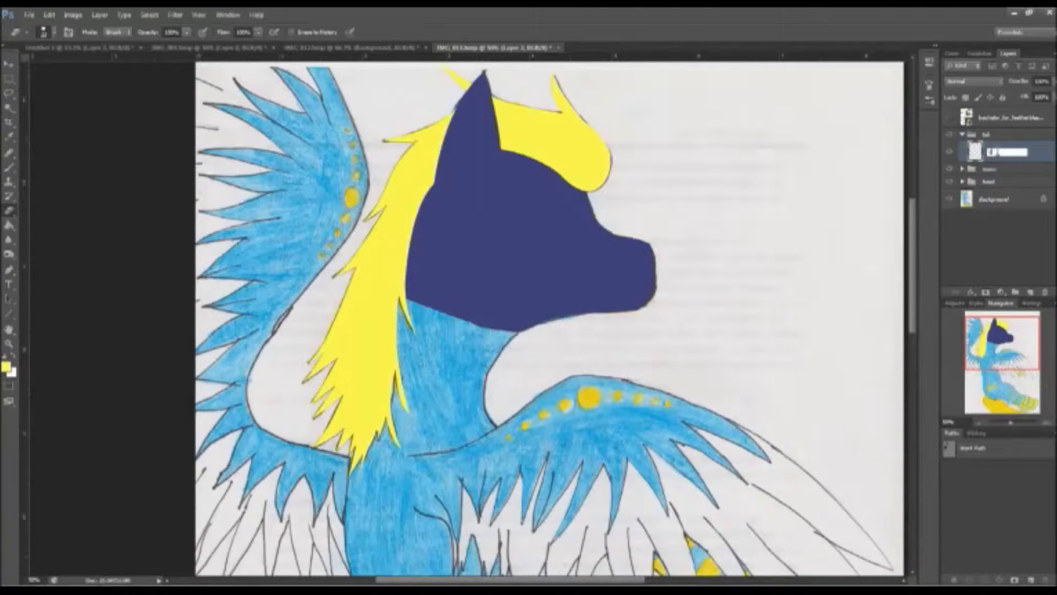
- Create a group named neck beneath the head group and add a new layer inside it
{"action": "left_click", "coordinate": [1016, 292]}
{"action": "double_click", "coordinate": [992, 172]}
{"action": "type", "text": "neck"}
{"action": "key", "text": "Return"}
{"action": "key", "text": "ctrl+shift+alt+n"}
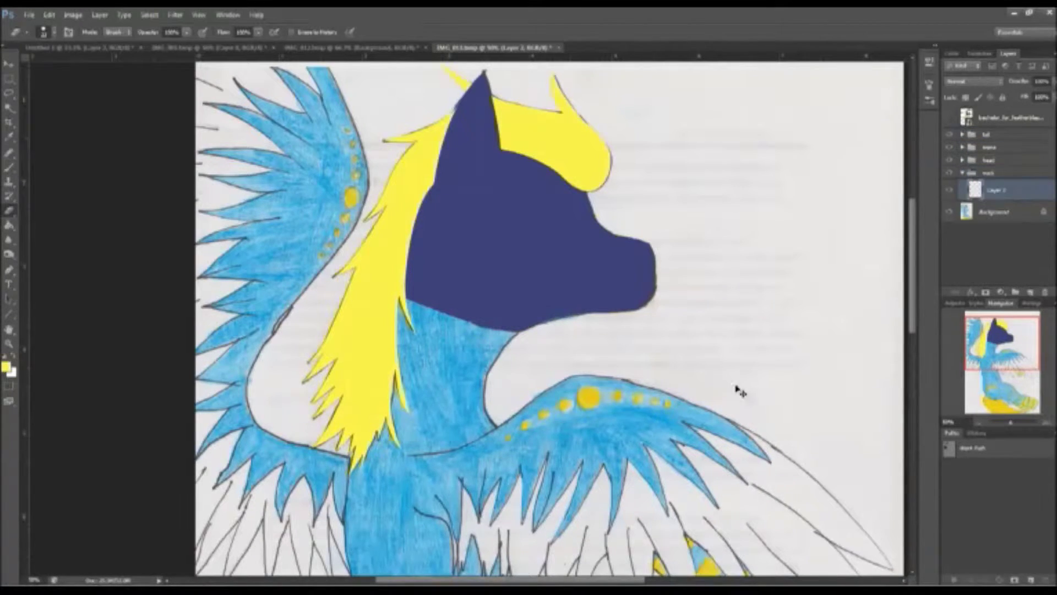
- Trace the neck's outline from the jaw down to the wing's base with the Pen tool and make a selection from it
{"action": "scroll", "coordinate": [755, 389], "scroll_direction": "up", "scroll_amount": 2}
{"action": "scroll", "coordinate": [685, 176], "scroll_direction": "up", "scroll_amount": 2}
{"action": "key", "text": "p"}
{"action": "scroll", "coordinate": [566, 377], "scroll_direction": "down", "scroll_amount": 3}
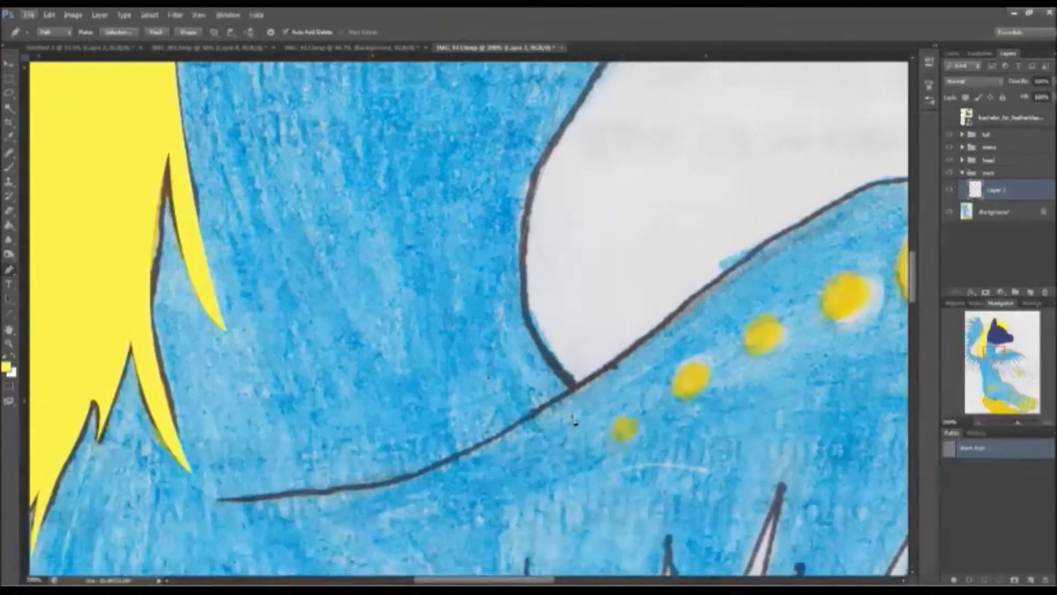
{"action": "scroll", "coordinate": [436, 413], "scroll_direction": "left", "scroll_amount": 5}
{"action": "scroll", "coordinate": [436, 413], "scroll_direction": "up", "scroll_amount": 2}
{"action": "scroll", "coordinate": [692, 213], "scroll_direction": "down", "scroll_amount": 3}
{"action": "right_click", "coordinate": [691, 212]}
{"action": "left_click", "coordinate": [716, 246]}
{"action": "left_click", "coordinate": [598, 176]}
- Sample the head's dark blue, paint the neck selection with it and delete the used work path
{"action": "key", "text": "b"}
{"action": "left_click", "coordinate": [632, 135], "text": "alt"}
{"action": "mouse_move", "coordinate": [634, 336]}
{"action": "left_mouse_down"}
{"action": "mouse_move", "coordinate": [602, 345]}
{"action": "mouse_move", "coordinate": [551, 226]}
{"action": "mouse_move", "coordinate": [567, 330]}
{"action": "mouse_move", "coordinate": [606, 231]}
{"action": "left_mouse_up"}
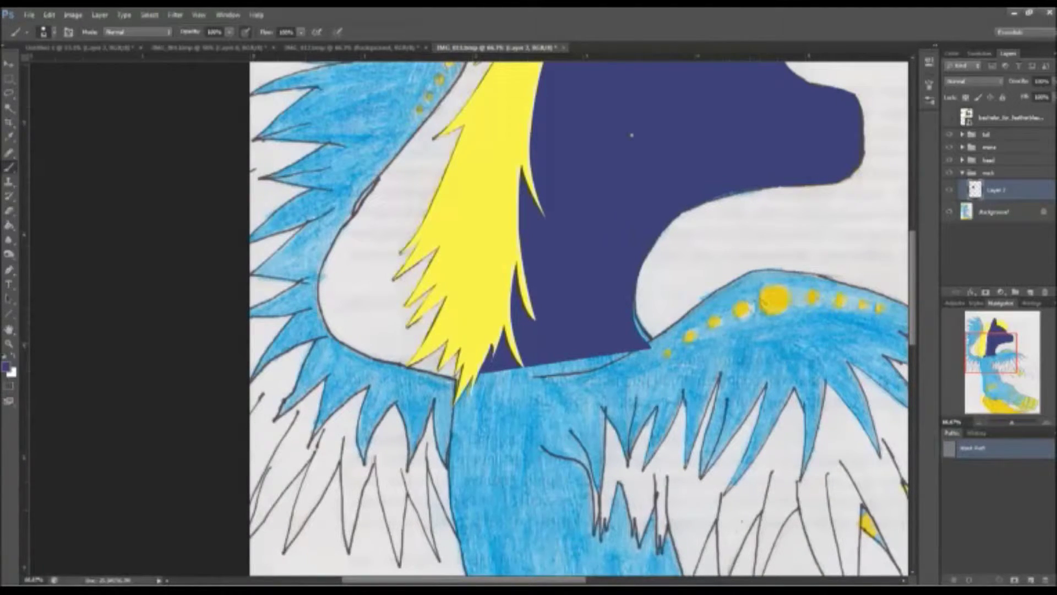
{"action": "scroll", "coordinate": [632, 220], "scroll_direction": "down", "scroll_amount": 1}
{"action": "right_click", "coordinate": [972, 448]}
{"action": "left_click", "coordinate": [980, 464]}
- Collapse the neck group and select a new layer inside the torso group beneath it
{"action": "left_click_drag", "start_coordinate": [992, 355], "coordinate": [1003, 365]}
{"action": "left_click", "coordinate": [962, 173]}
{"action": "left_click", "coordinate": [963, 186]}
{"action": "left_click", "coordinate": [991, 203]}
- Trace the torso from the neck's base down to the haunch with the Pen tool and turn the path into a selection
{"action": "key", "text": "p"}
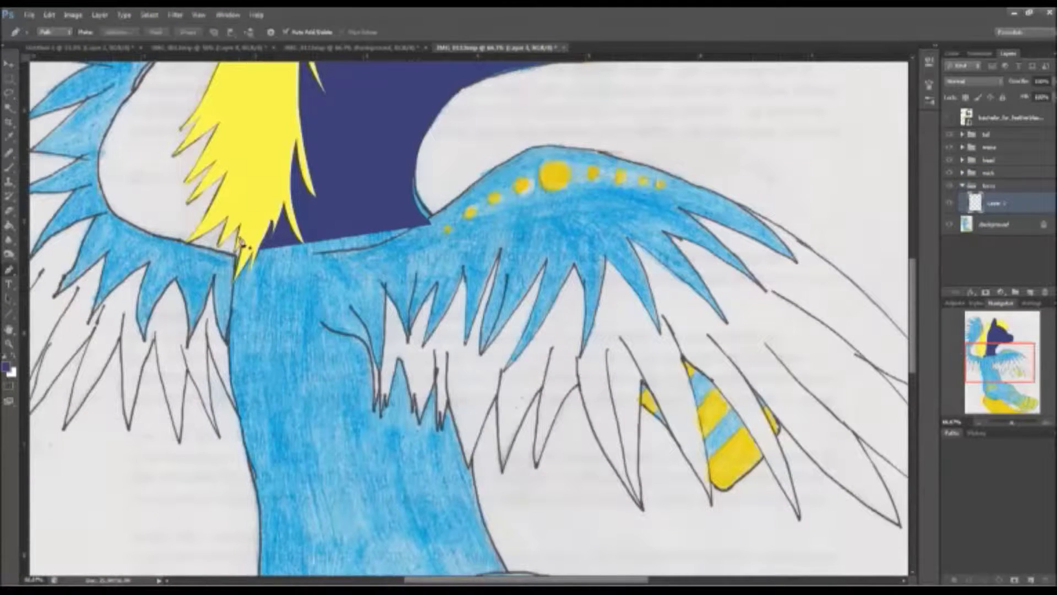
{"action": "left_click", "coordinate": [234, 302]}
{"action": "left_click", "coordinate": [254, 480]}
{"action": "scroll", "coordinate": [244, 438], "scroll_direction": "down", "scroll_amount": 4}
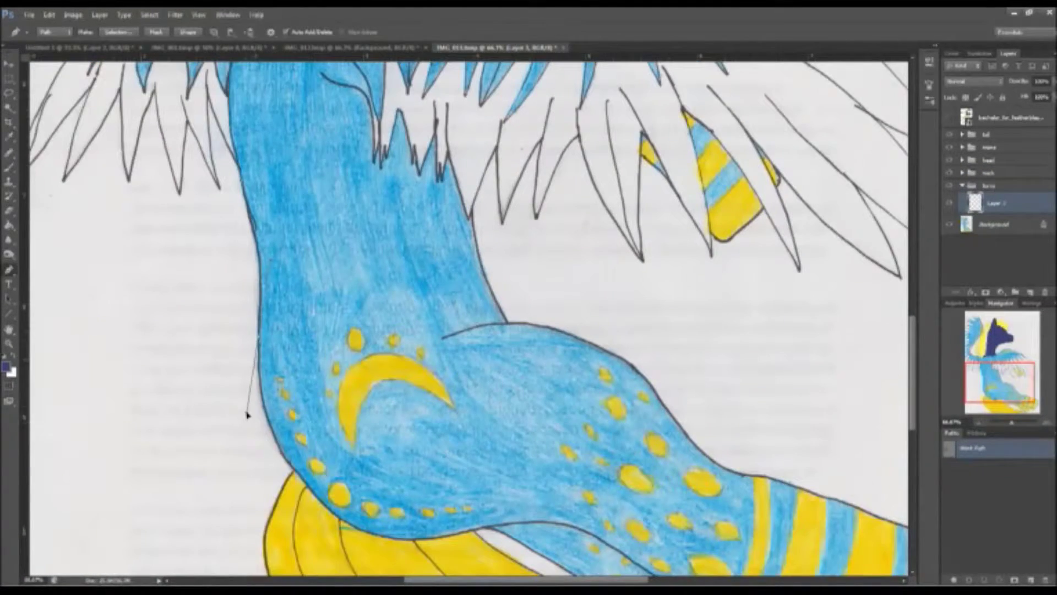
{"action": "scroll", "coordinate": [252, 427], "scroll_direction": "up", "scroll_amount": 3}
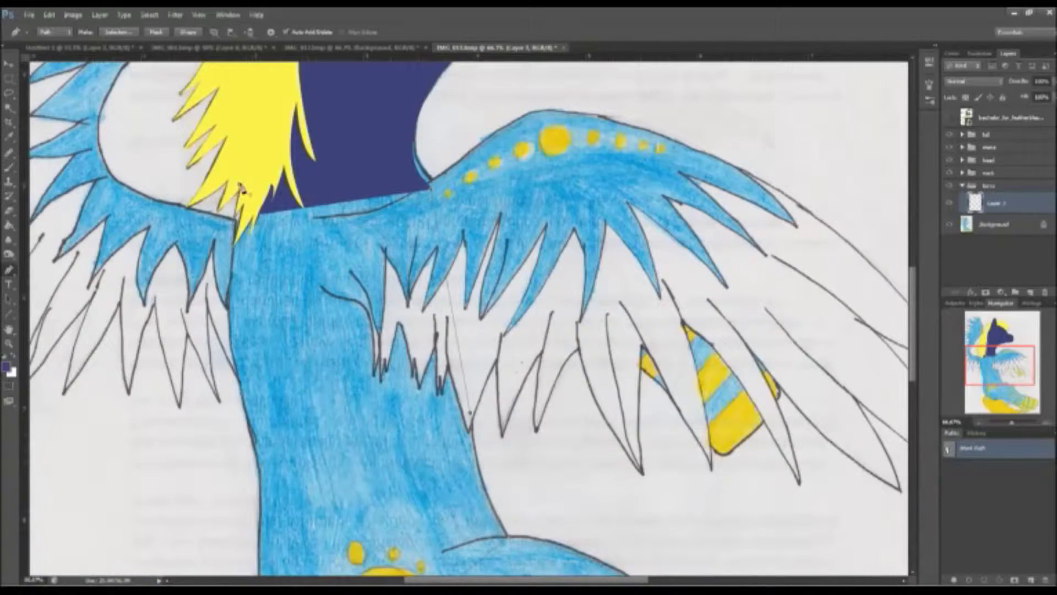
{"action": "scroll", "coordinate": [241, 190], "scroll_direction": "down", "scroll_amount": 2}
{"action": "key", "text": "b"}
{"action": "key", "text": "ctrl+Return"}
- Paint the whole torso selection dark blue with the Brush
{"action": "mouse_move", "coordinate": [484, 364]}
{"action": "left_mouse_down"}
{"action": "mouse_move", "coordinate": [291, 570]}
{"action": "mouse_move", "coordinate": [239, 104]}
{"action": "left_mouse_up"}
{"action": "mouse_move", "coordinate": [341, 110]}
{"action": "left_mouse_down"}
{"action": "mouse_move", "coordinate": [419, 468]}
{"action": "mouse_move", "coordinate": [358, 165]}
{"action": "mouse_move", "coordinate": [345, 303]}
{"action": "left_mouse_up"}
{"action": "scroll", "coordinate": [345, 302], "scroll_direction": "up", "scroll_amount": 1}
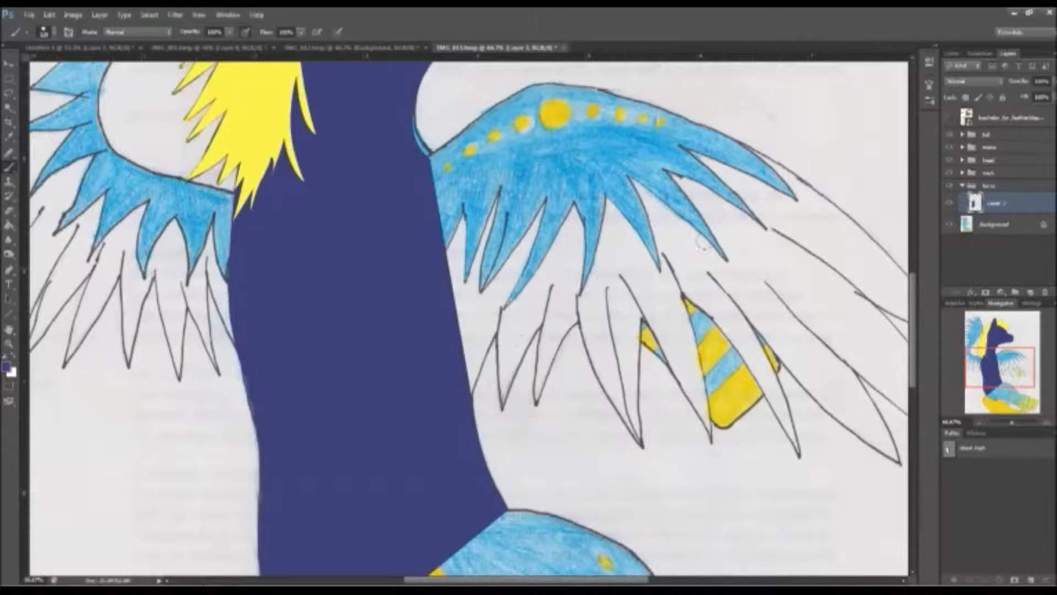
- Create a group named wing1 beneath the torso group and add a layer named 1 inside it
{"action": "left_click_drag", "start_coordinate": [1001, 367], "coordinate": [1013, 349]}
{"action": "key", "text": "ctrl+g"}
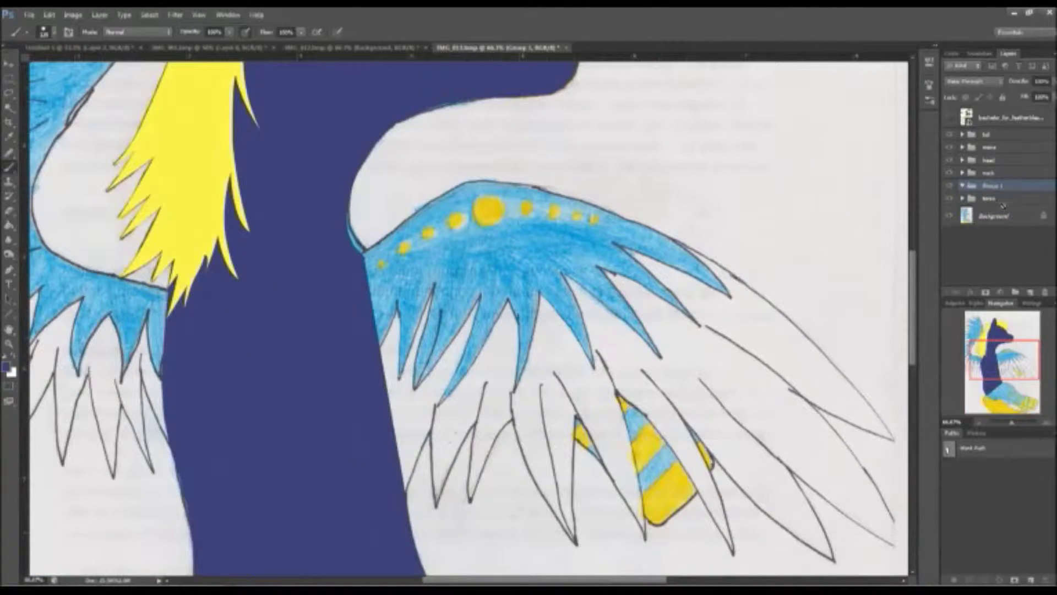
{"action": "left_click_drag", "start_coordinate": [1004, 205], "coordinate": [1004, 207]}
{"action": "double_click", "coordinate": [993, 198]}
{"action": "type", "text": "wing"}
{"action": "key", "text": "Return"}
{"action": "key", "text": "ctrl+shift+alt+n"}
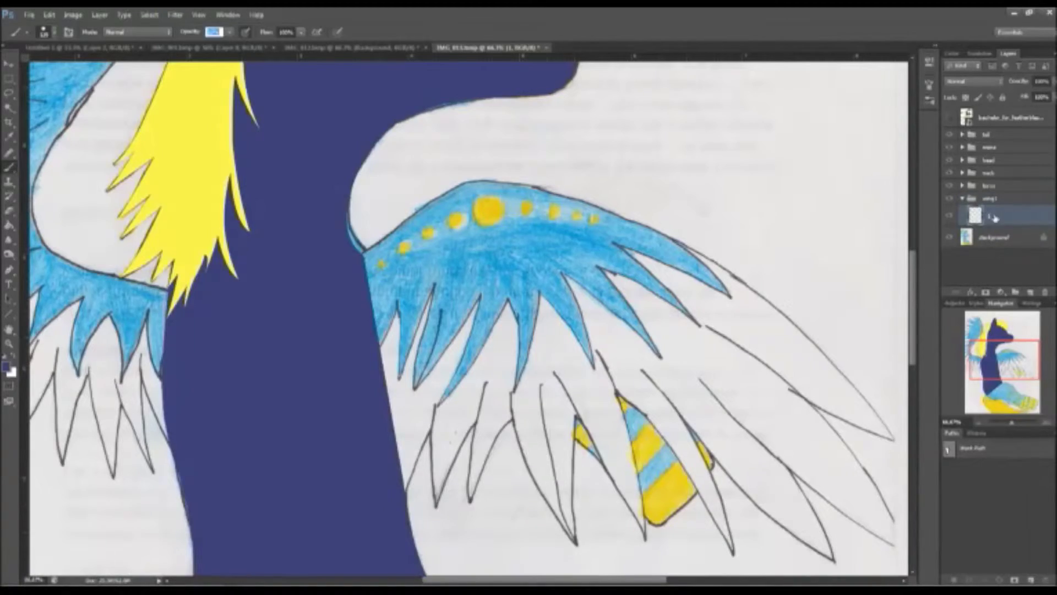
- Hide the torso and neck groups and trace the upper edge of the front wing with the Pen tool
{"action": "left_click", "coordinate": [949, 186]}
{"action": "left_click", "coordinate": [949, 173]}
{"action": "scroll", "coordinate": [221, 322], "scroll_direction": "up", "scroll_amount": 2}
{"action": "key", "text": "p"}
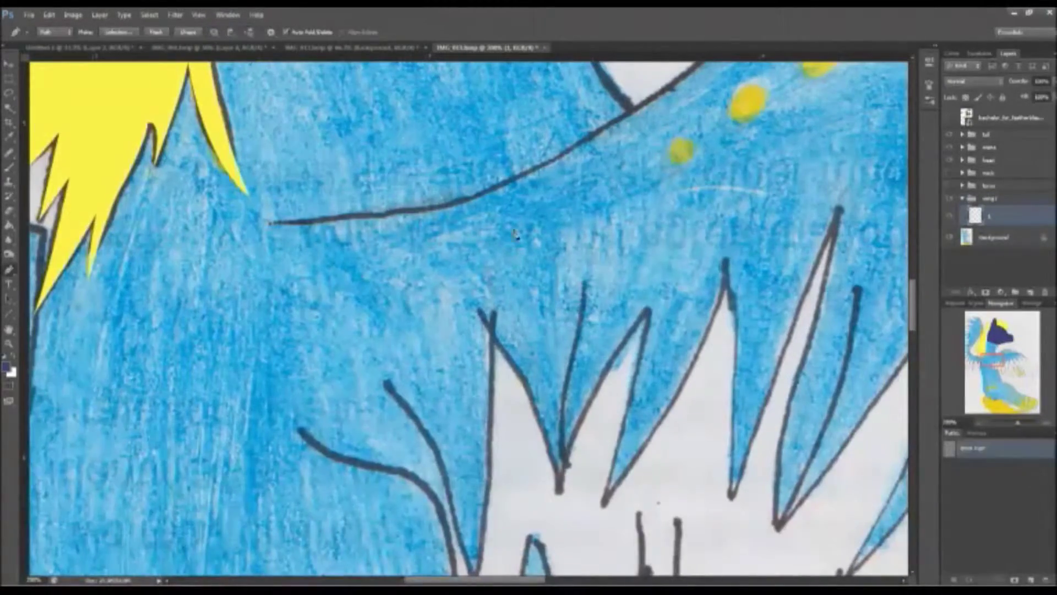
{"action": "scroll", "coordinate": [450, 219], "scroll_direction": "up", "scroll_amount": 3}
{"action": "scroll", "coordinate": [521, 297], "scroll_direction": "up", "scroll_amount": 4}
{"action": "scroll", "coordinate": [613, 320], "scroll_direction": "right", "scroll_amount": 3}
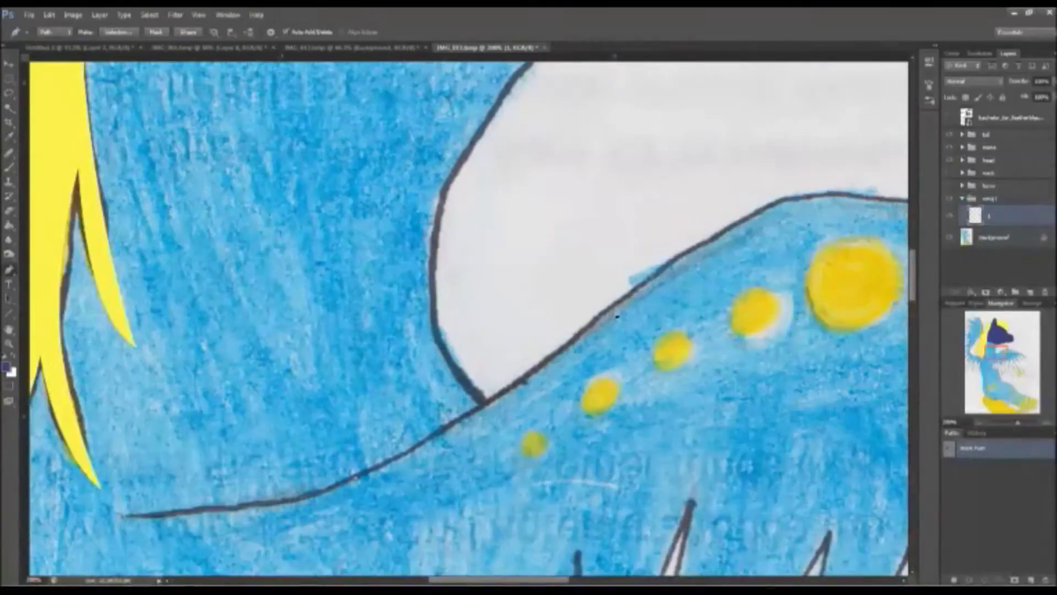
{"action": "left_click_drag", "start_coordinate": [682, 251], "coordinate": [366, 377]}
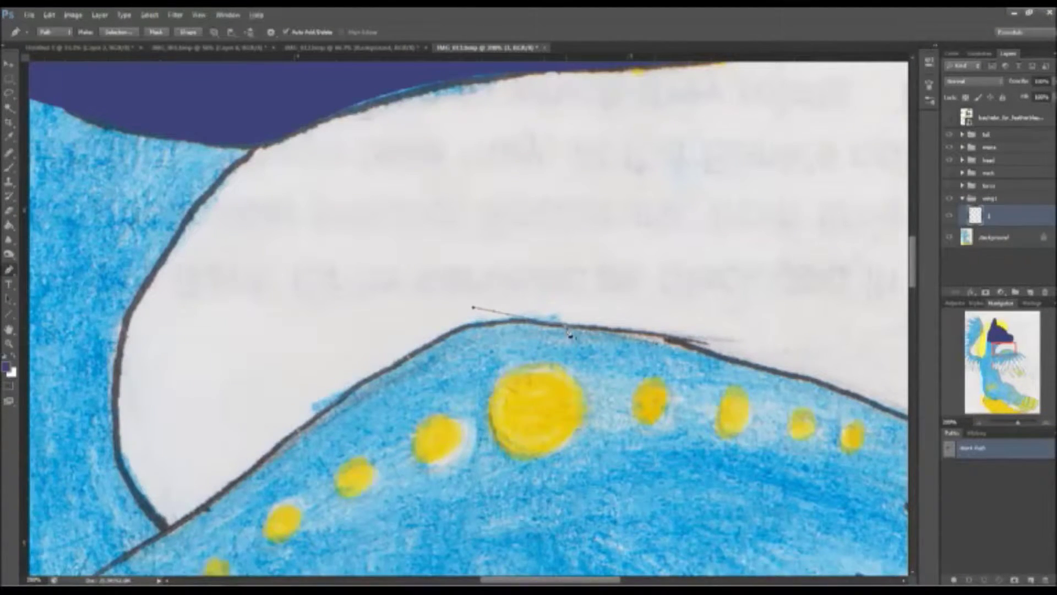
{"action": "scroll", "coordinate": [573, 337], "scroll_direction": "right", "scroll_amount": 9}
{"action": "scroll", "coordinate": [647, 337], "scroll_direction": "down", "scroll_amount": 4}
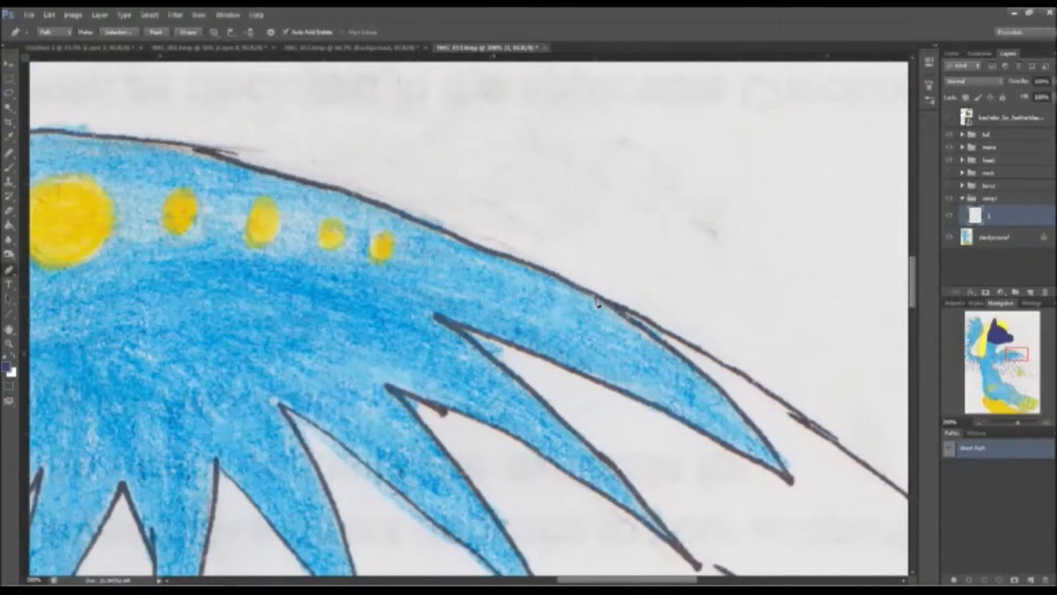
- Continue the path around the outer blue feather tips of the front wing
{"action": "left_click", "coordinate": [795, 485]}
{"action": "scroll", "coordinate": [861, 570], "scroll_direction": "down", "scroll_amount": 1}
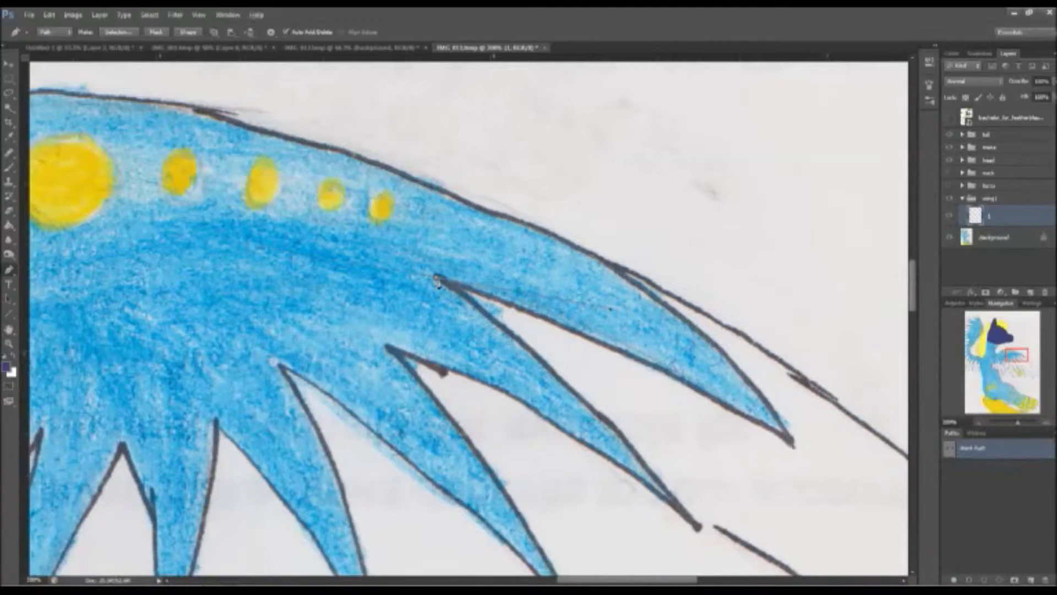
{"action": "scroll", "coordinate": [760, 524], "scroll_direction": "down", "scroll_amount": 3}
{"action": "scroll", "coordinate": [539, 413], "scroll_direction": "down", "scroll_amount": 3}
{"action": "mouse_move", "coordinate": [588, 420]}
{"action": "left_mouse_down"}
{"action": "mouse_move", "coordinate": [654, 572]}
{"action": "mouse_move", "coordinate": [589, 424]}
{"action": "left_mouse_up"}
{"action": "scroll", "coordinate": [589, 424], "scroll_direction": "down", "scroll_amount": 1}
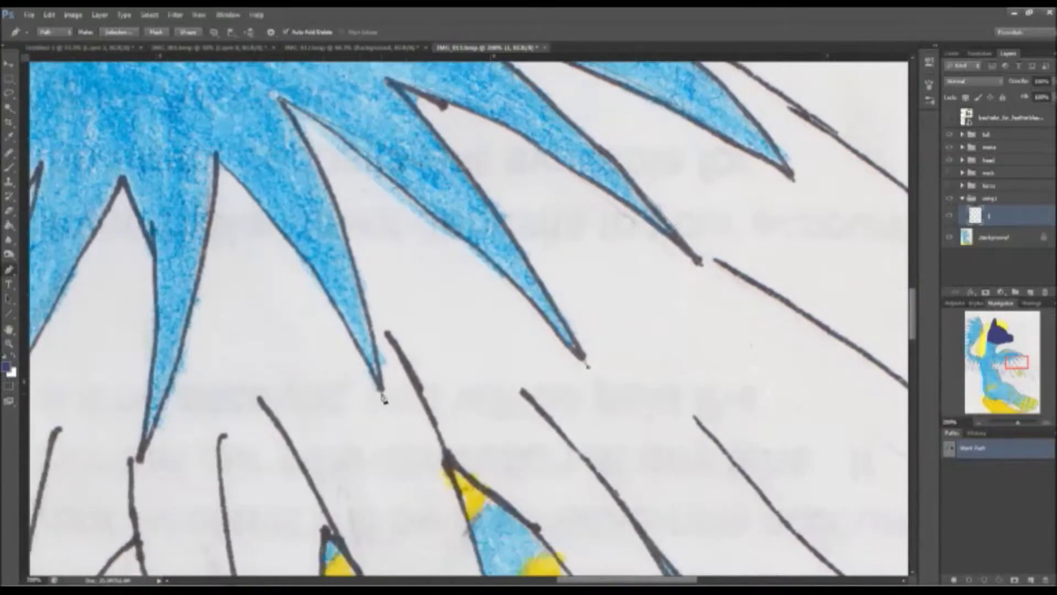
{"action": "mouse_move", "coordinate": [384, 398]}
{"action": "left_mouse_down"}
{"action": "mouse_move", "coordinate": [409, 575]}
{"action": "mouse_move", "coordinate": [386, 400]}
{"action": "left_mouse_up"}
- Trace the remaining inner blue feathers of the front wing and close the path at the shoulder
{"action": "scroll", "coordinate": [565, 531], "scroll_direction": "left", "scroll_amount": 5}
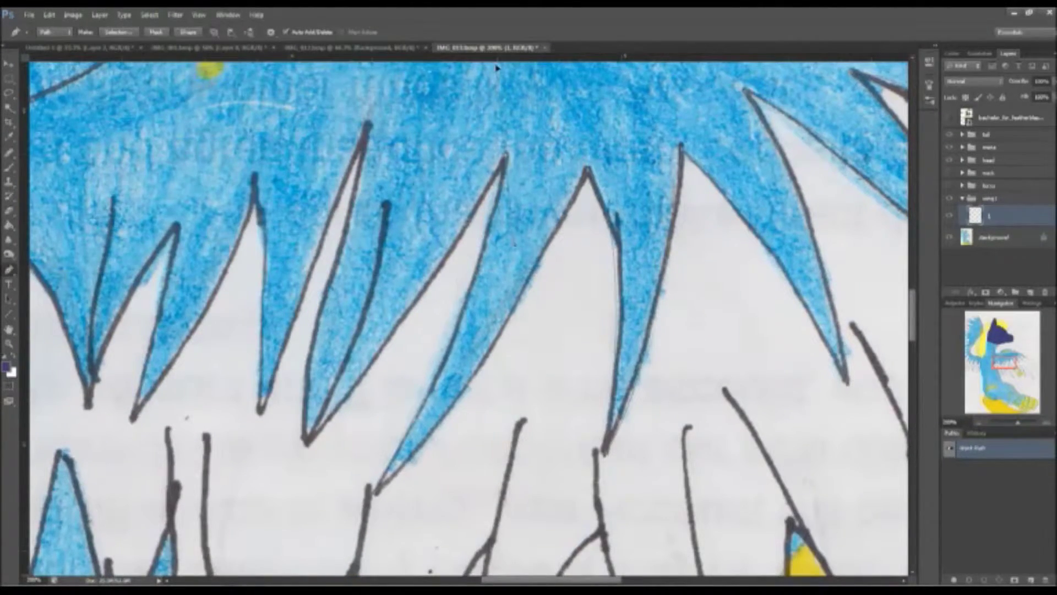
{"action": "scroll", "coordinate": [496, 67], "scroll_direction": "up", "scroll_amount": 2}
{"action": "left_click", "coordinate": [366, 212]}
{"action": "left_click", "coordinate": [259, 498]}
{"action": "left_click_drag", "start_coordinate": [255, 270], "coordinate": [508, 232]}
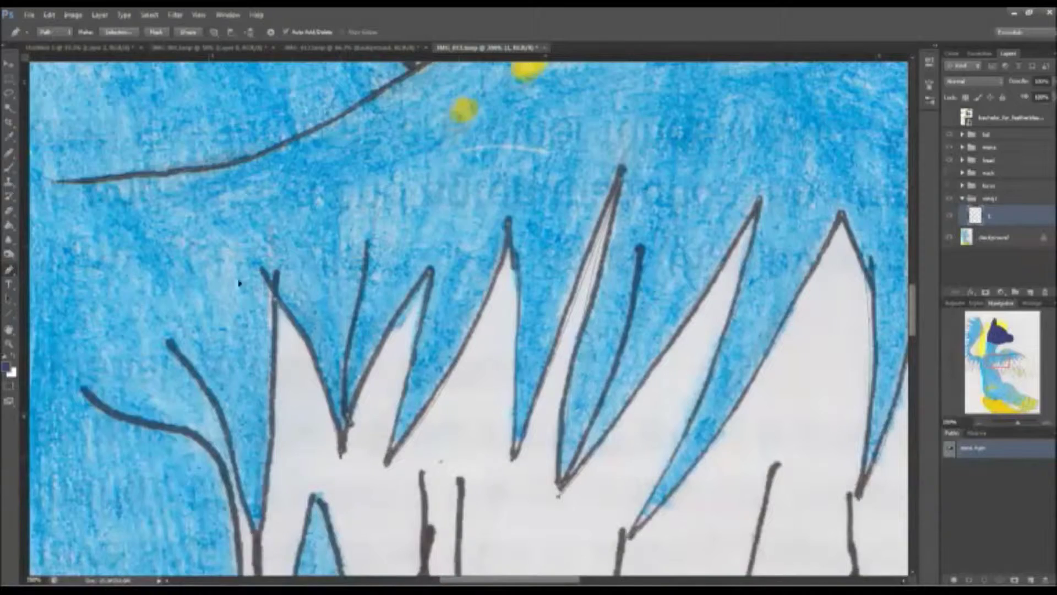
{"action": "scroll", "coordinate": [280, 306], "scroll_direction": "down", "scroll_amount": 2}
{"action": "scroll", "coordinate": [260, 439], "scroll_direction": "up", "scroll_amount": 1}
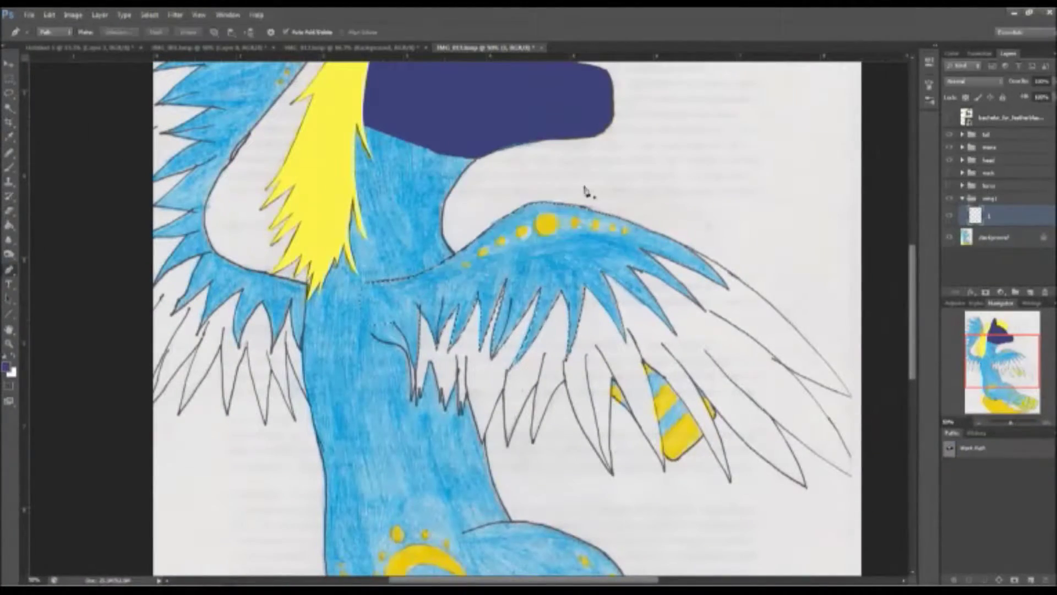
- Paint the traced upper section of the front wing dark blue with the Brush at full opacity
{"action": "key", "text": "b"}
{"action": "key", "text": "0"}
{"action": "key", "text": "ctrl+h"}
{"action": "mouse_move", "coordinate": [367, 291]}
{"action": "left_mouse_down"}
{"action": "mouse_move", "coordinate": [435, 341]}
{"action": "mouse_move", "coordinate": [545, 264]}
{"action": "mouse_move", "coordinate": [705, 264]}
{"action": "mouse_move", "coordinate": [550, 220]}
{"action": "left_mouse_up"}
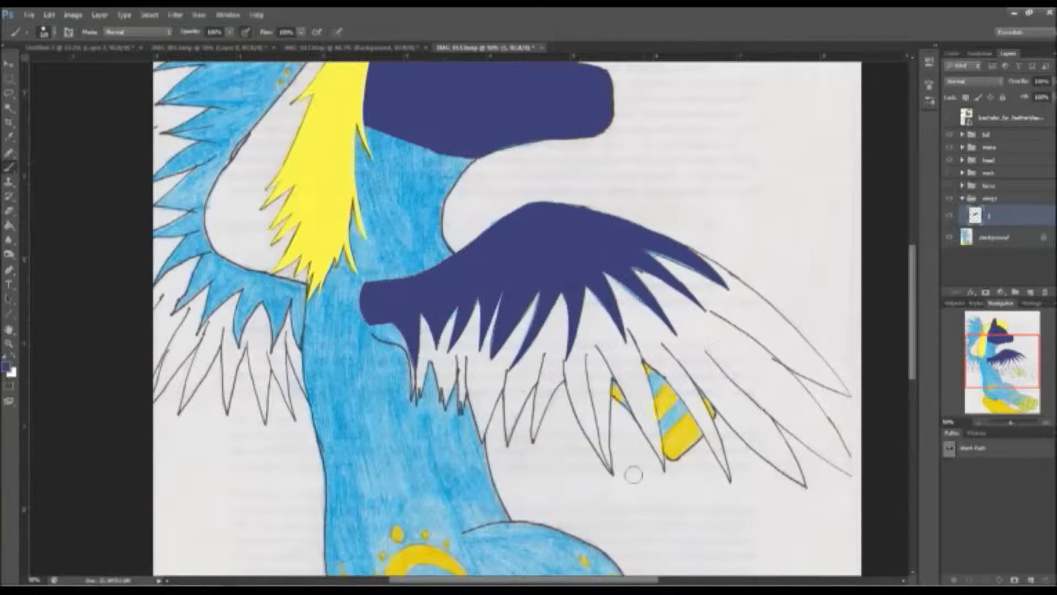
- Add a layer named 2 beneath layer 1 and trace the outermost long white feathers with the Pen tool
{"action": "left_click", "coordinate": [1017, 292], "text": "ctrl"}
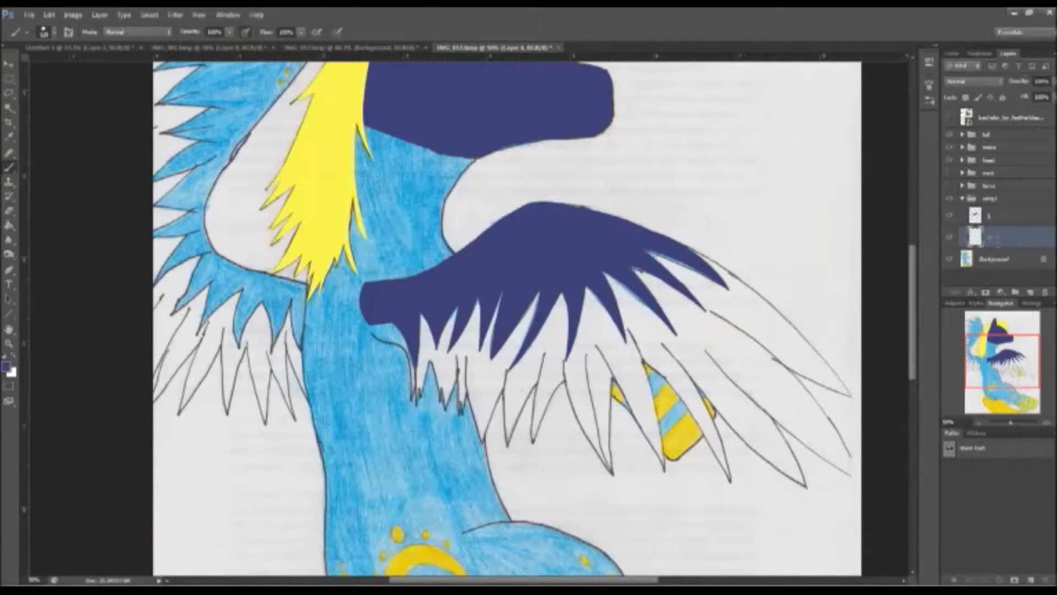
{"action": "key", "text": "p"}
{"action": "scroll", "coordinate": [641, 261], "scroll_direction": "up", "scroll_amount": 5}
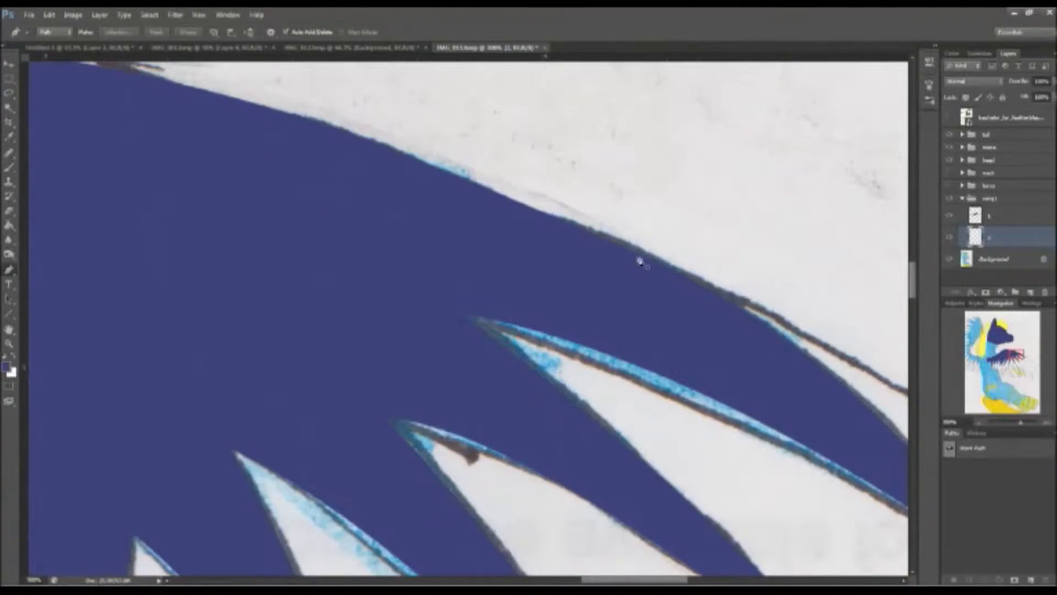
{"action": "scroll", "coordinate": [641, 261], "scroll_direction": "down", "scroll_amount": 3}
{"action": "left_click", "coordinate": [425, 194]}
{"action": "left_click", "coordinate": [535, 351]}
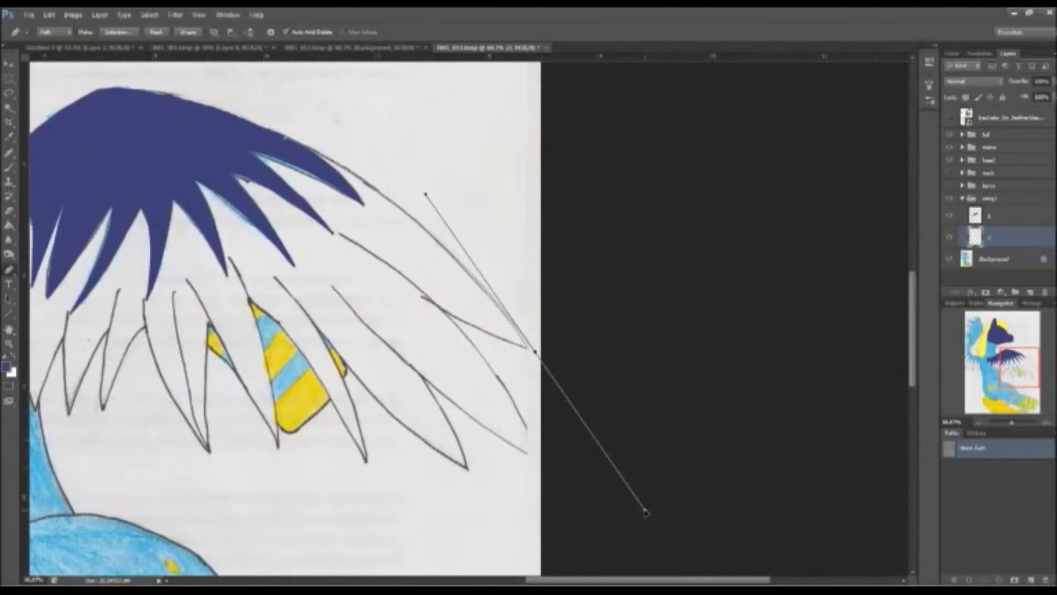
{"action": "left_click", "coordinate": [522, 437]}
{"action": "left_click", "coordinate": [472, 416]}
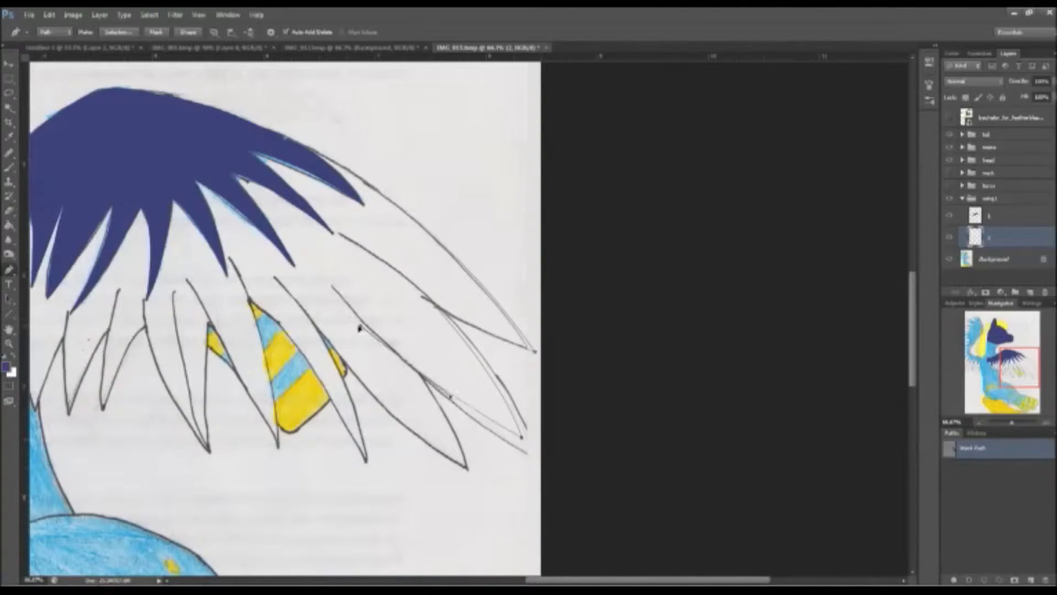
- Trace the remaining long feather tips towards the body and close the path behind the wing's blue section
{"action": "left_click", "coordinate": [454, 448]}
{"action": "left_click", "coordinate": [346, 365]}
{"action": "left_click_drag", "start_coordinate": [368, 465], "coordinate": [368, 514]}
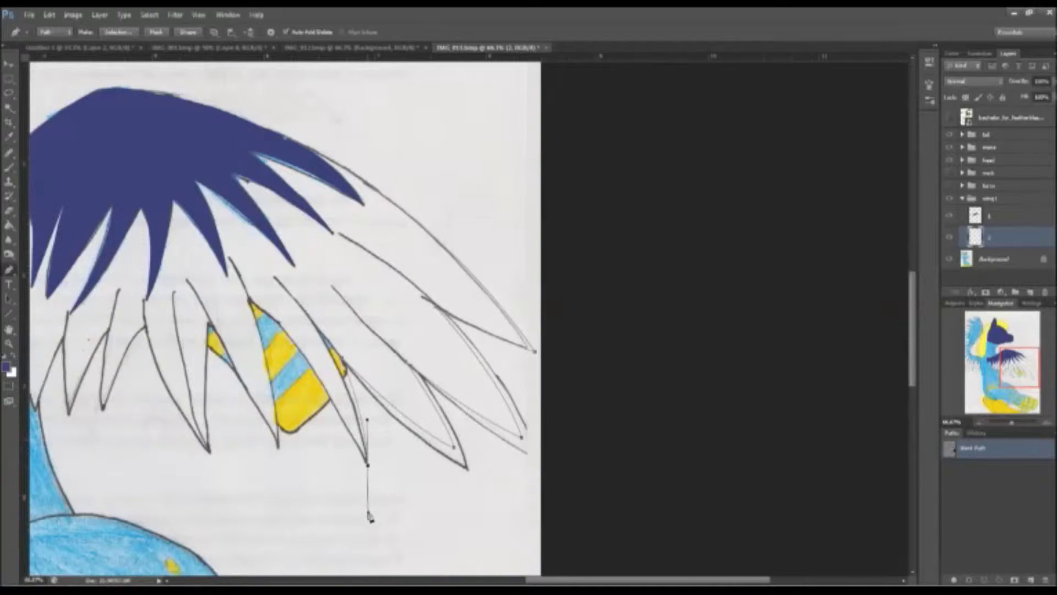
{"action": "left_click", "coordinate": [266, 329]}
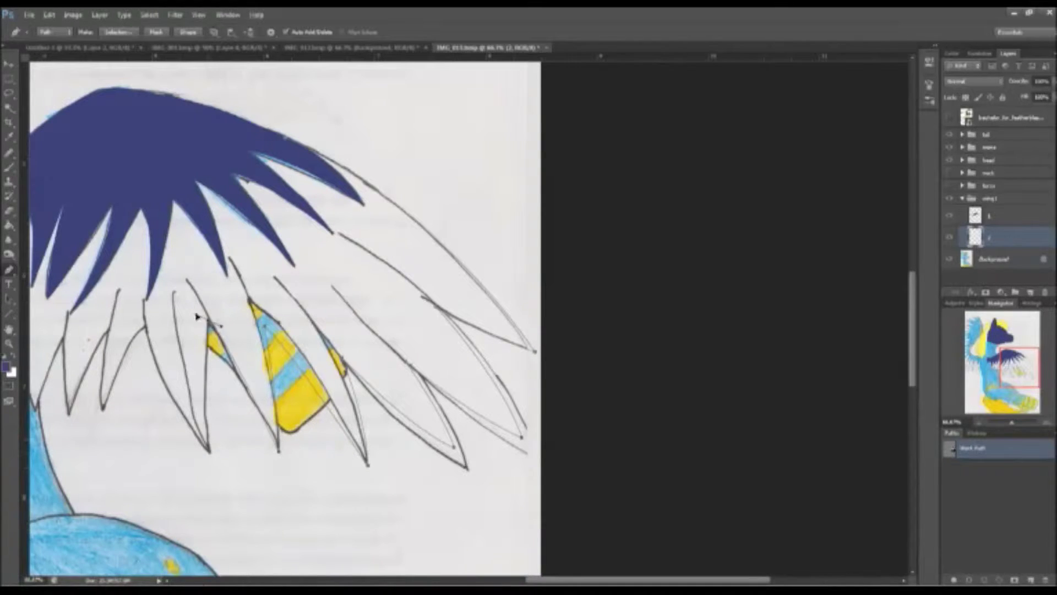
{"action": "left_click", "coordinate": [165, 398]}
{"action": "left_click_drag", "start_coordinate": [102, 415], "coordinate": [469, 456]}
{"action": "left_click_drag", "start_coordinate": [469, 456], "coordinate": [459, 501]}
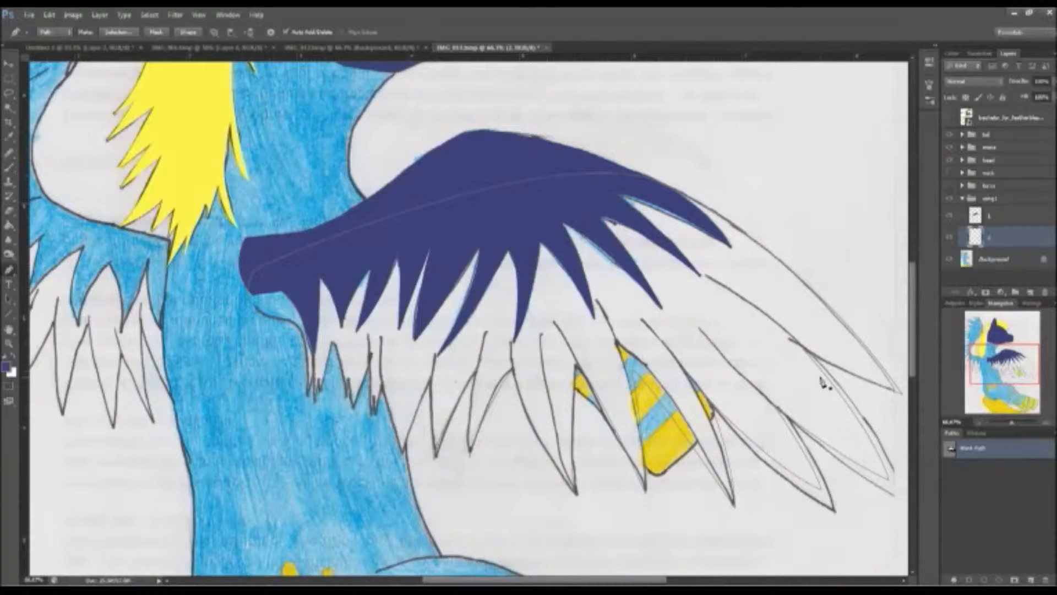
- Convert the long-feather path to a selection, paint it white on layer 2 and deselect
{"action": "key", "text": "ctrl+Return"}
{"action": "key", "text": "b"}
{"action": "key", "text": "x"}
{"action": "mouse_move", "coordinate": [259, 309]}
{"action": "left_mouse_down"}
{"action": "mouse_move", "coordinate": [380, 330]}
{"action": "mouse_move", "coordinate": [542, 281]}
{"action": "mouse_move", "coordinate": [870, 363]}
{"action": "left_mouse_up"}
{"action": "right_click", "coordinate": [278, 237]}
{"action": "key", "text": "x"}
{"action": "key", "text": "Return"}
{"action": "left_click_drag", "start_coordinate": [275, 298], "coordinate": [297, 327]}
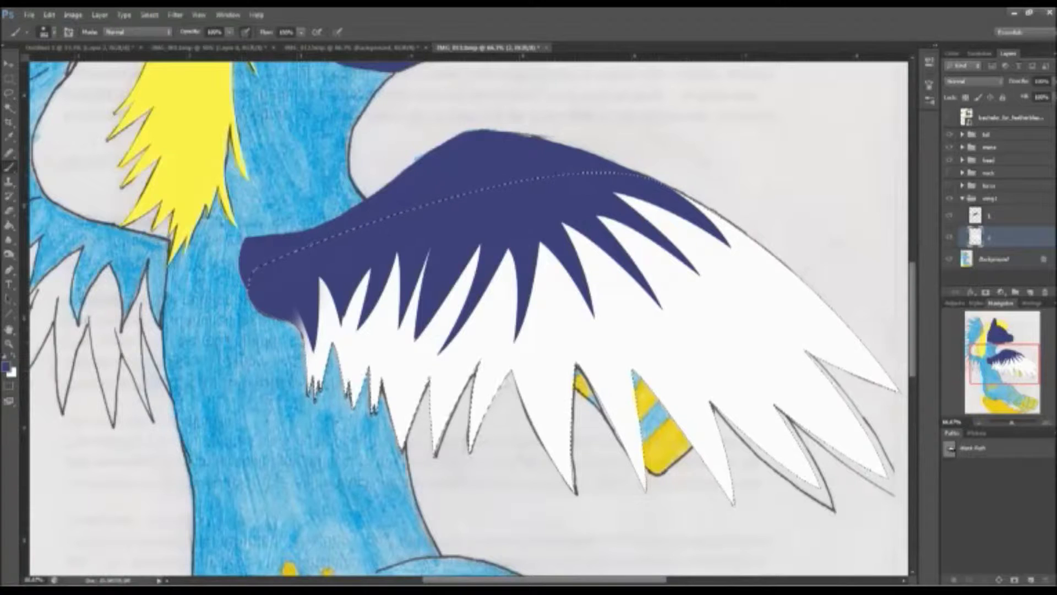
{"action": "key", "text": "ctrl+d"}
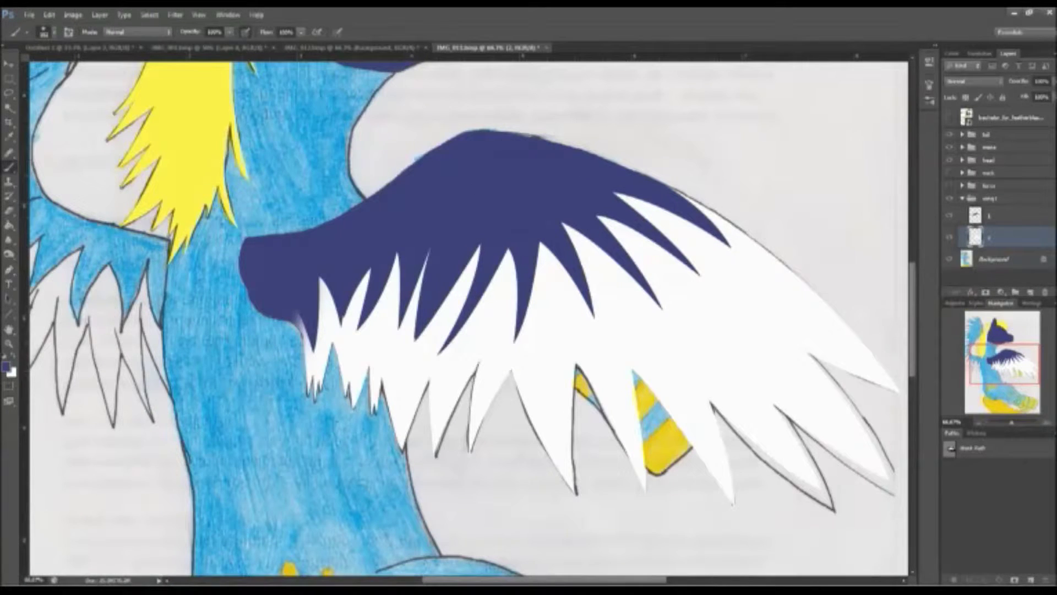
{"action": "key", "text": "alt+Tab"}
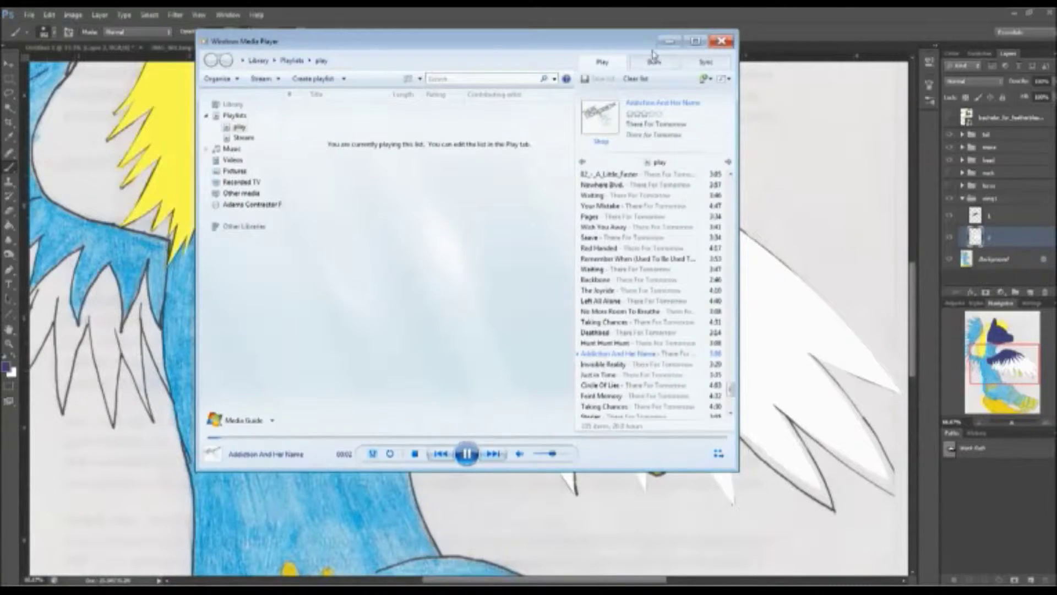
{"action": "left_click", "coordinate": [661, 34]}
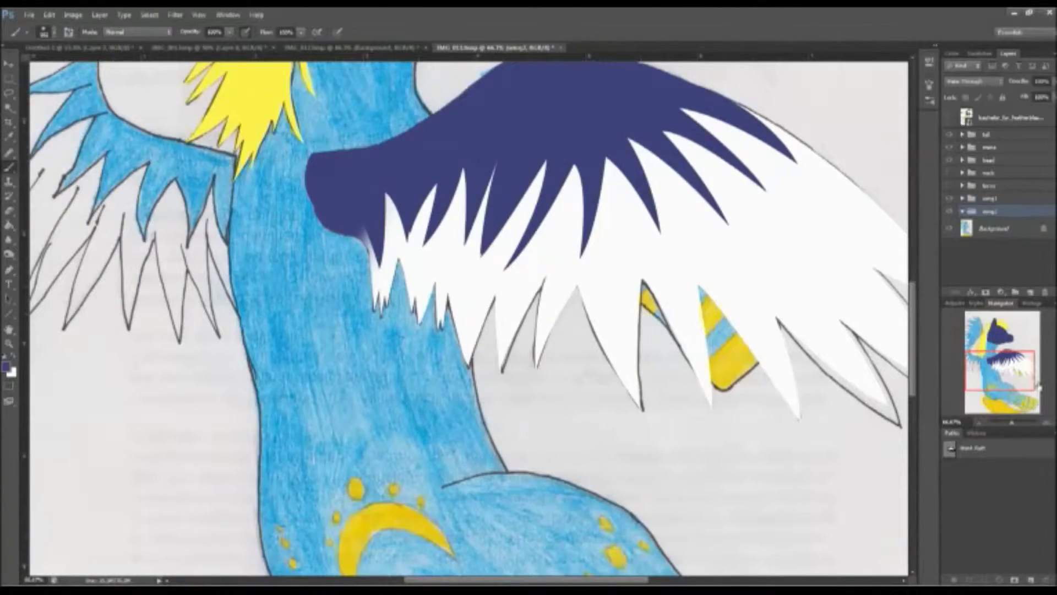
- Add a new layer inside the wing2 group and name it 1
{"action": "scroll", "coordinate": [468, 319], "scroll_direction": "up", "scroll_amount": 5}
{"action": "key", "text": "ctrl+1"}
{"action": "left_click", "coordinate": [1030, 292]}
{"action": "double_click", "coordinate": [1007, 229]}
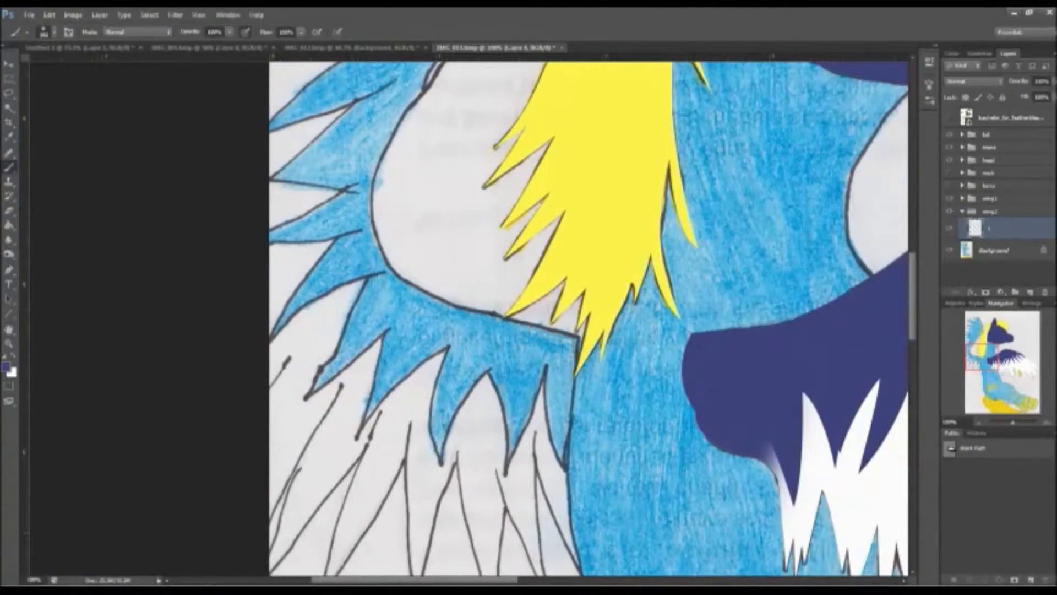
{"action": "type", "text": "1"}
{"action": "key", "text": "Return"}
- Trace the rear wing's outer edge with the Pen tool from its top down to the body and around the first lower feathers
{"action": "key", "text": "p"}
{"action": "scroll", "coordinate": [252, 130], "scroll_direction": "up", "scroll_amount": 5}
{"action": "key", "text": "ctrl+minus"}
{"action": "left_click", "coordinate": [266, 130]}
{"action": "left_click_drag", "start_coordinate": [388, 306], "coordinate": [414, 386]}
{"action": "scroll", "coordinate": [408, 330], "scroll_direction": "down", "scroll_amount": 3}
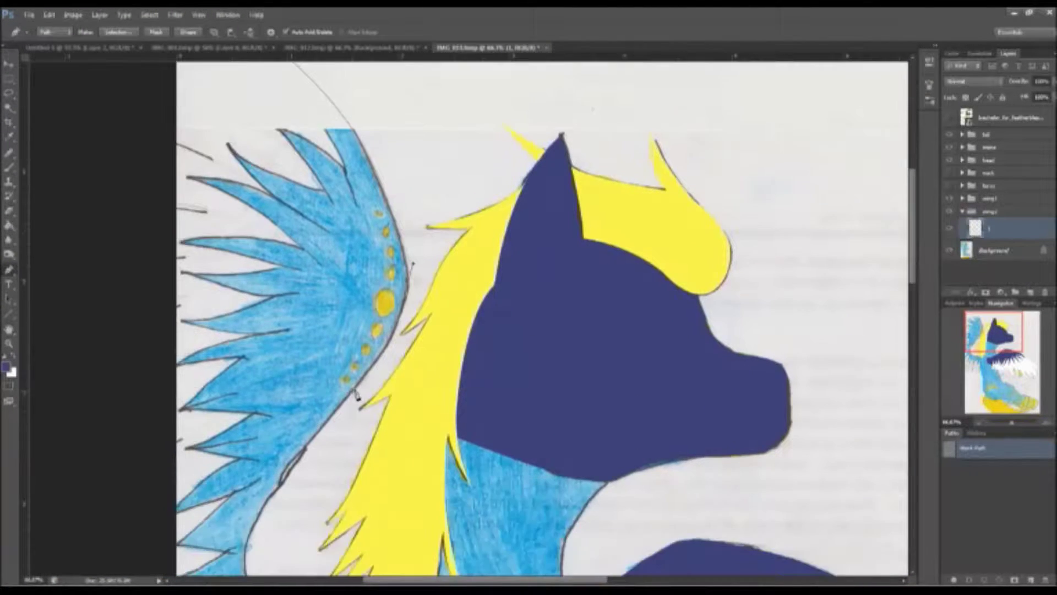
{"action": "scroll", "coordinate": [286, 419], "scroll_direction": "down", "scroll_amount": 4}
{"action": "scroll", "coordinate": [395, 455], "scroll_direction": "down", "scroll_amount": 3}
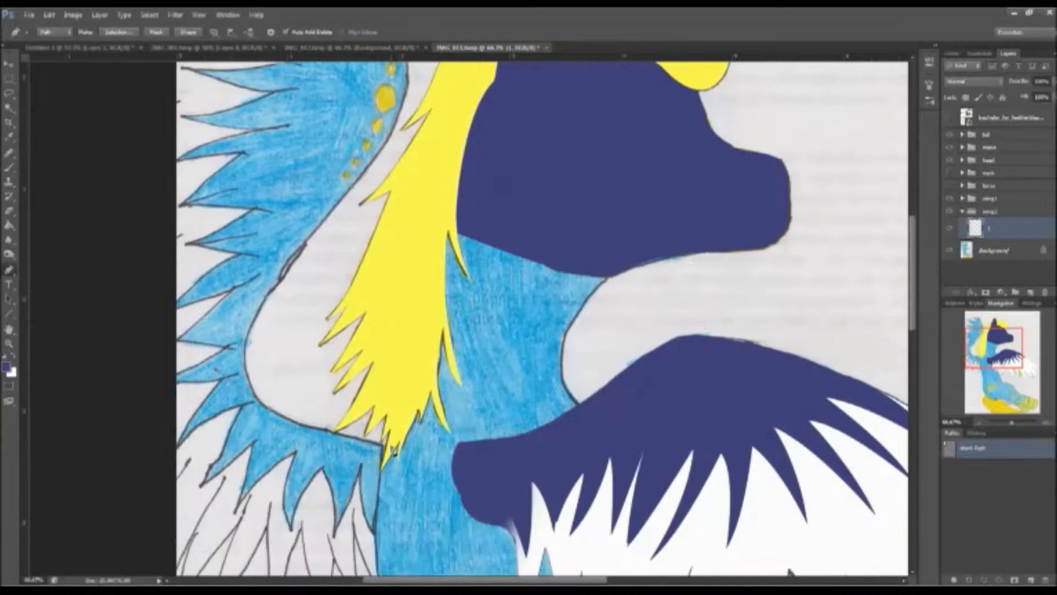
{"action": "scroll", "coordinate": [241, 472], "scroll_direction": "down", "scroll_amount": 3}
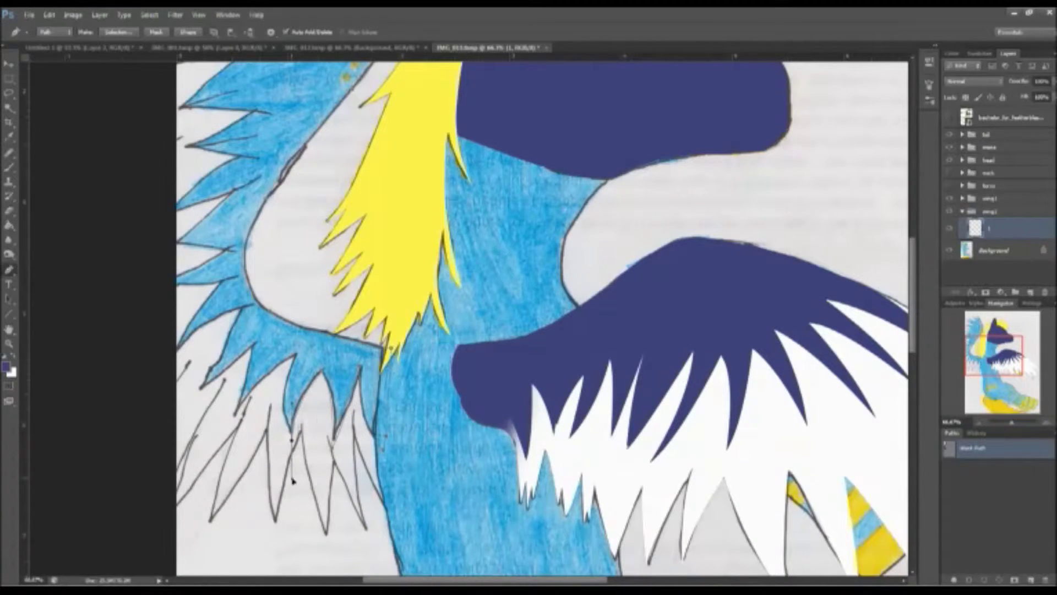
- Continue the rear wing's path around the remaining lower blue feathers out to the page's left edge
{"action": "left_click", "coordinate": [978, 434]}
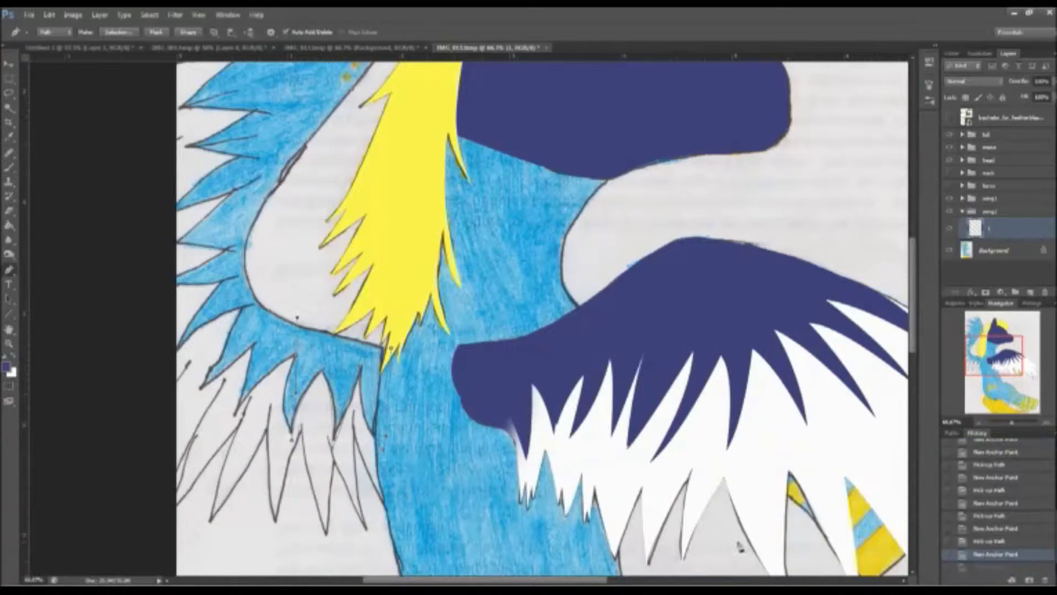
{"action": "left_click", "coordinate": [269, 380]}
{"action": "left_click", "coordinate": [225, 424]}
{"action": "left_click", "coordinate": [182, 471]}
{"action": "left_click", "coordinate": [198, 389]}
{"action": "left_click", "coordinate": [223, 340]}
{"action": "left_click", "coordinate": [226, 314]}
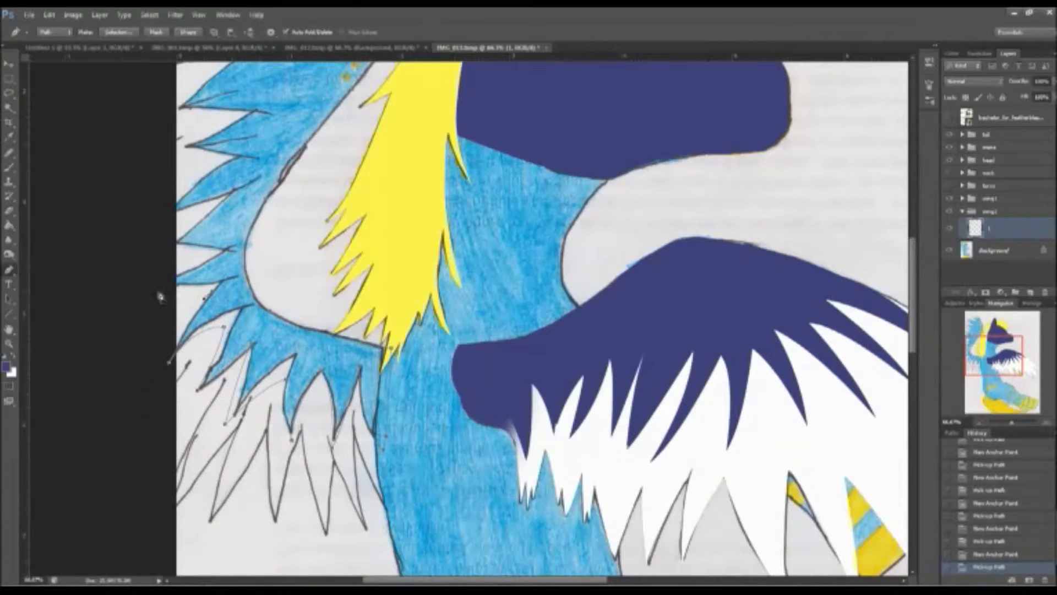
- Trace the rear wing's outer blue feather tips up the page edge towards the top of the wing
{"action": "scroll", "coordinate": [169, 247], "scroll_direction": "up", "scroll_amount": 2}
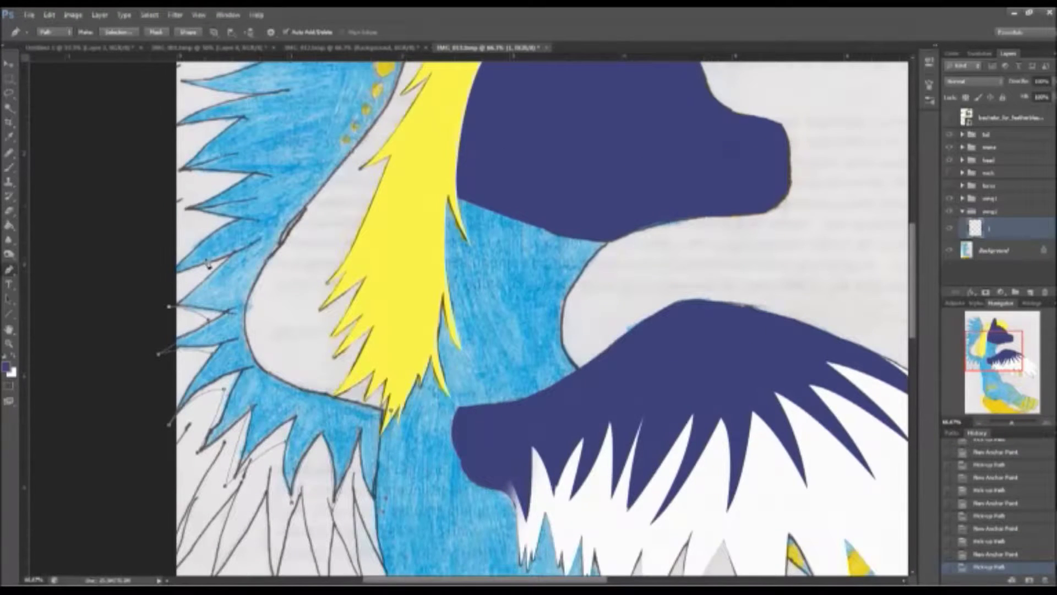
{"action": "left_click", "coordinate": [152, 280]}
{"action": "left_click", "coordinate": [159, 214]}
{"action": "left_click", "coordinate": [162, 180]}
{"action": "scroll", "coordinate": [138, 146], "scroll_direction": "up", "scroll_amount": 3}
{"action": "left_click", "coordinate": [148, 179]}
{"action": "scroll", "coordinate": [250, 186], "scroll_direction": "up", "scroll_amount": 3}
{"action": "left_click", "coordinate": [155, 253]}
{"action": "left_click", "coordinate": [143, 229]}
{"action": "left_click", "coordinate": [109, 171]}
{"action": "left_click", "coordinate": [226, 166]}
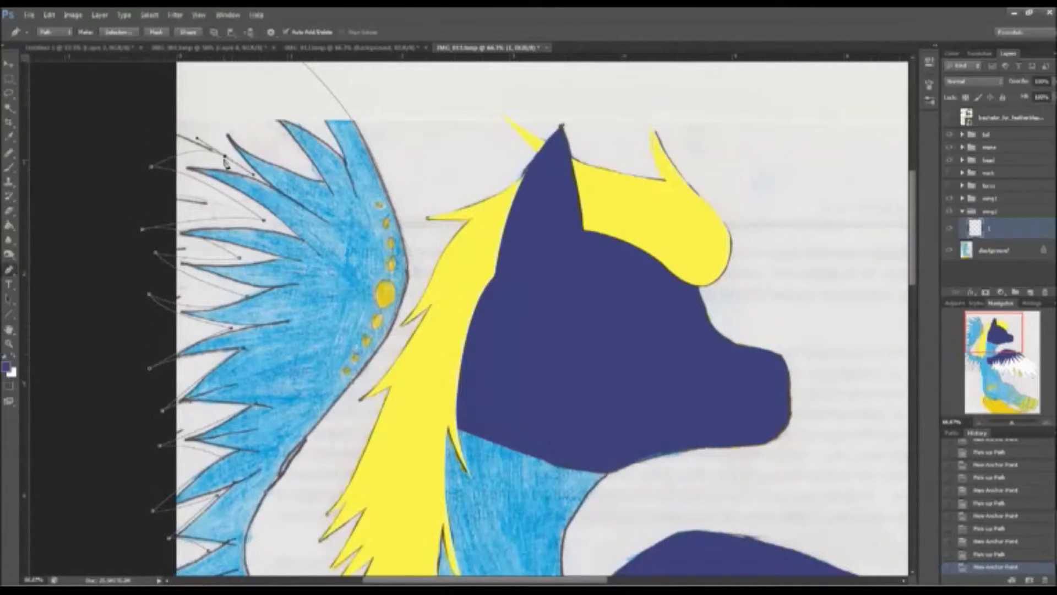
- Trace the topmost feathers of the rear wing's blue section and finish its outline
{"action": "scroll", "coordinate": [188, 154], "scroll_direction": "up", "scroll_amount": 3}
{"action": "left_click", "coordinate": [269, 237]}
{"action": "left_click_drag", "start_coordinate": [228, 158], "coordinate": [192, 144]}
{"action": "left_click", "coordinate": [269, 131]}
- Convert the rear wing's path to a selection, fill it dark blue on layer 1 and deselect
{"action": "key", "text": "ctrl+minus"}
{"action": "key", "text": "ctrl+minus"}
{"action": "key", "text": "ctrl+Return"}
{"action": "key", "text": "b"}
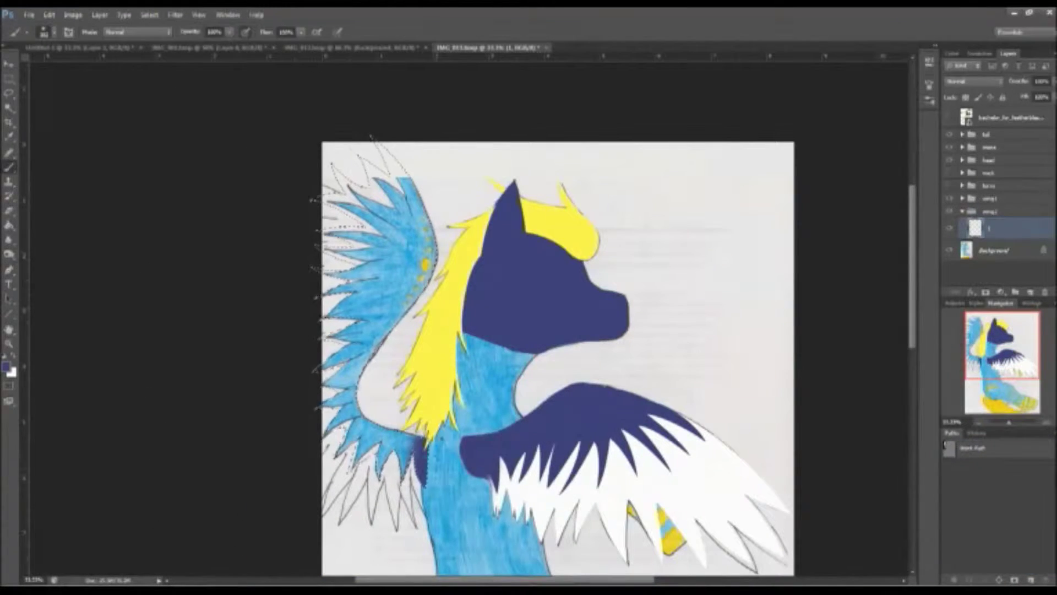
{"action": "key", "text": "alt+BackSpace"}
{"action": "key", "text": "ctrl+d"}
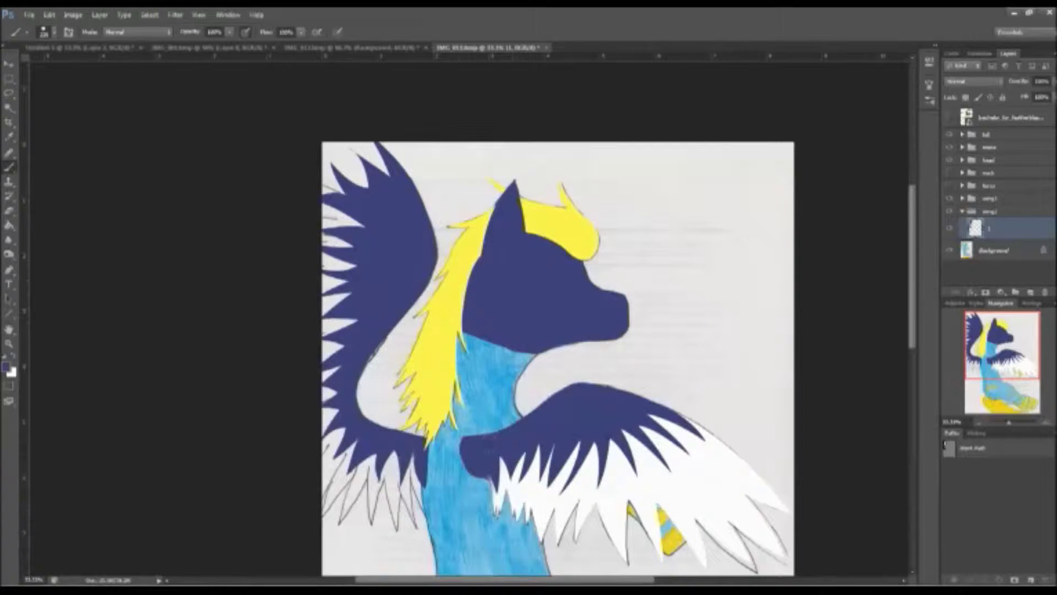
- Add a layer named 2 below layer 1 in the wing2 group
{"action": "left_click_drag", "start_coordinate": [996, 370], "coordinate": [986, 385]}
{"action": "left_click", "coordinate": [1031, 292], "text": "ctrl"}
{"action": "double_click", "coordinate": [1006, 251]}
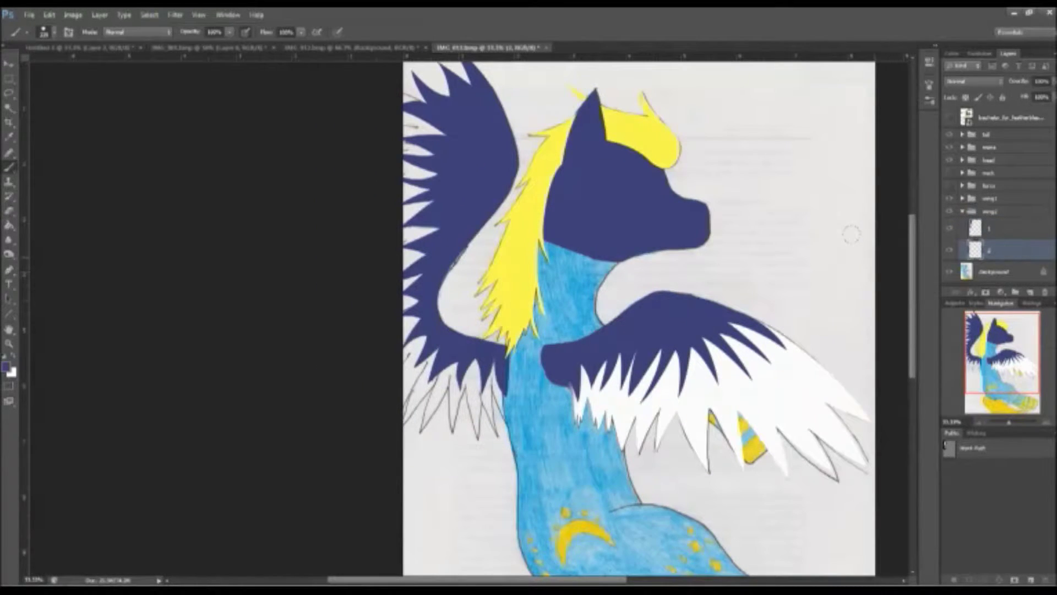
- Trace the rear wing's long white feathers from the body outward and close the path behind the wing's blue section
{"action": "key", "text": "ctrl+plus"}
{"action": "key", "text": "ctrl+plus"}
{"action": "key", "text": "ctrl+plus"}
{"action": "key", "text": "ctrl+plus"}
{"action": "key", "text": "p"}
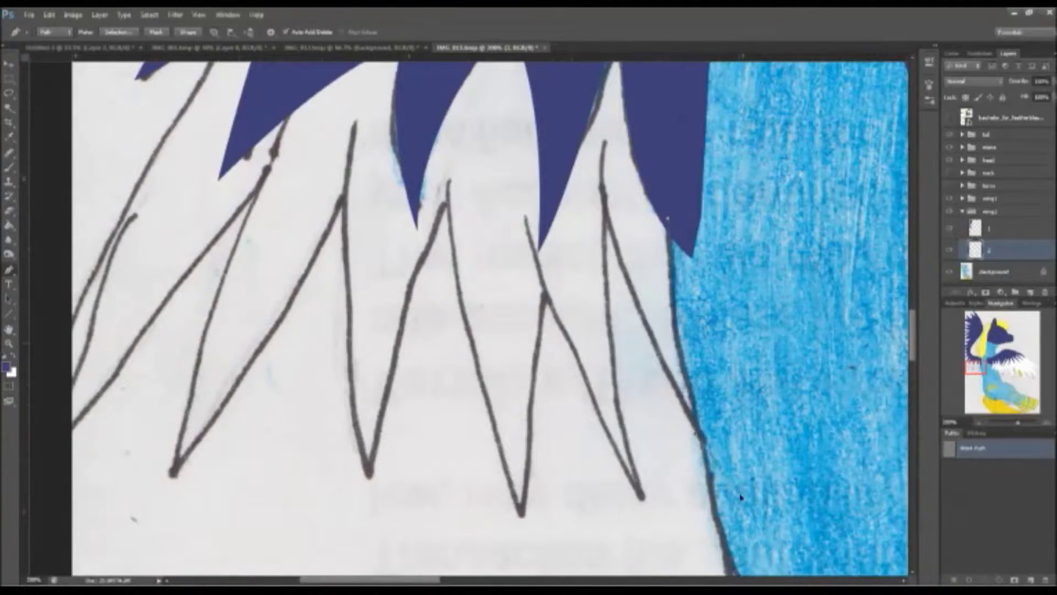
{"action": "left_click", "coordinate": [545, 300]}
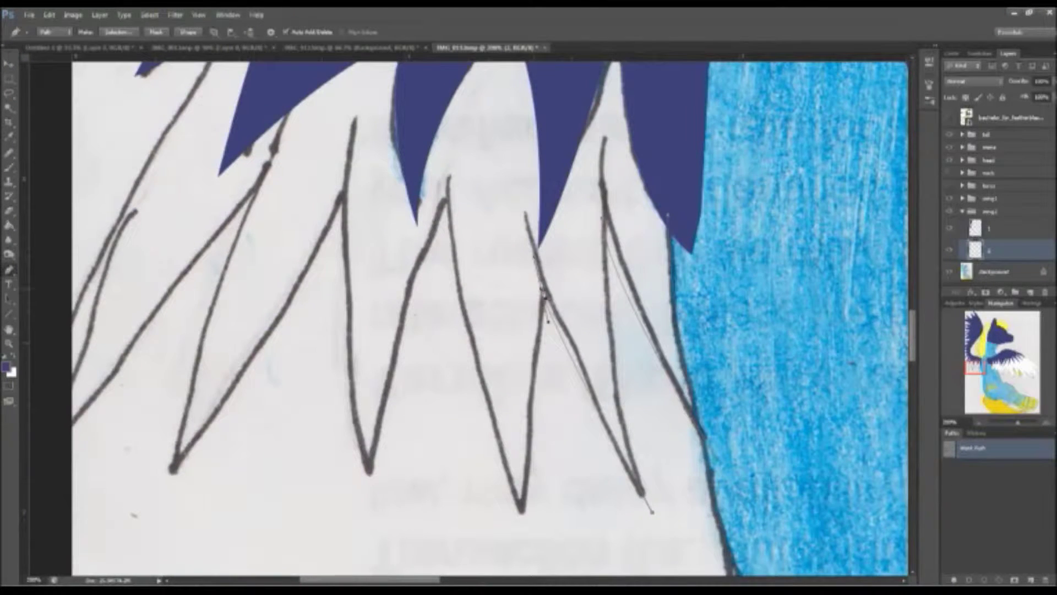
{"action": "left_click", "coordinate": [448, 205]}
{"action": "left_click_drag", "start_coordinate": [371, 488], "coordinate": [371, 349]}
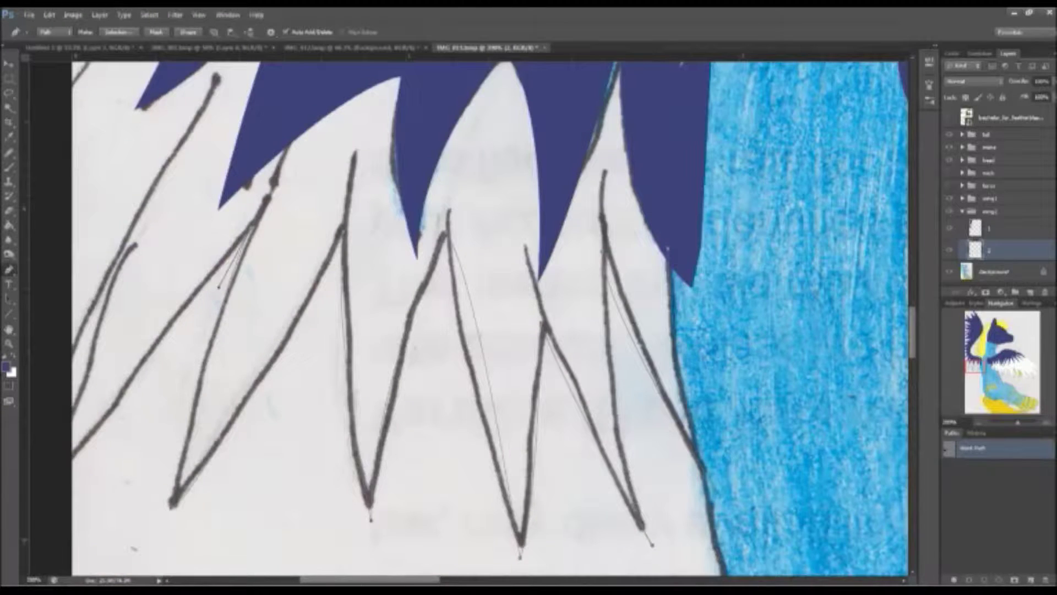
{"action": "left_click_drag", "start_coordinate": [295, 437], "coordinate": [317, 413]}
{"action": "key", "text": "ctrl+minus"}
{"action": "key", "text": "ctrl+minus"}
{"action": "key", "text": "ctrl+minus"}
{"action": "key", "text": "ctrl+minus"}
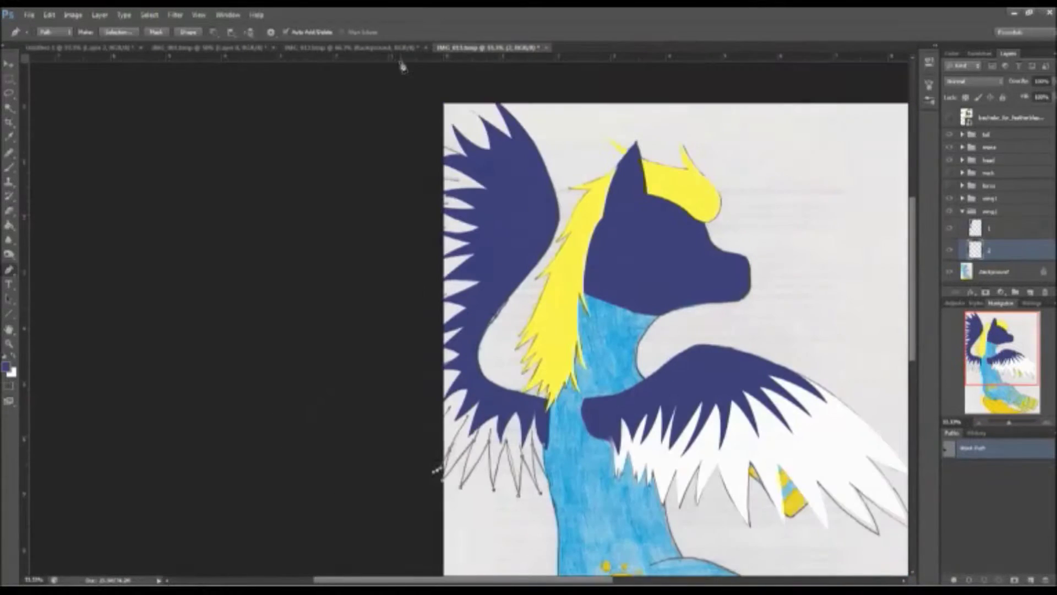
- Convert the rear wing's long-feather path to a selection and paint it white on layer 2
{"action": "right_click", "coordinate": [972, 448]}
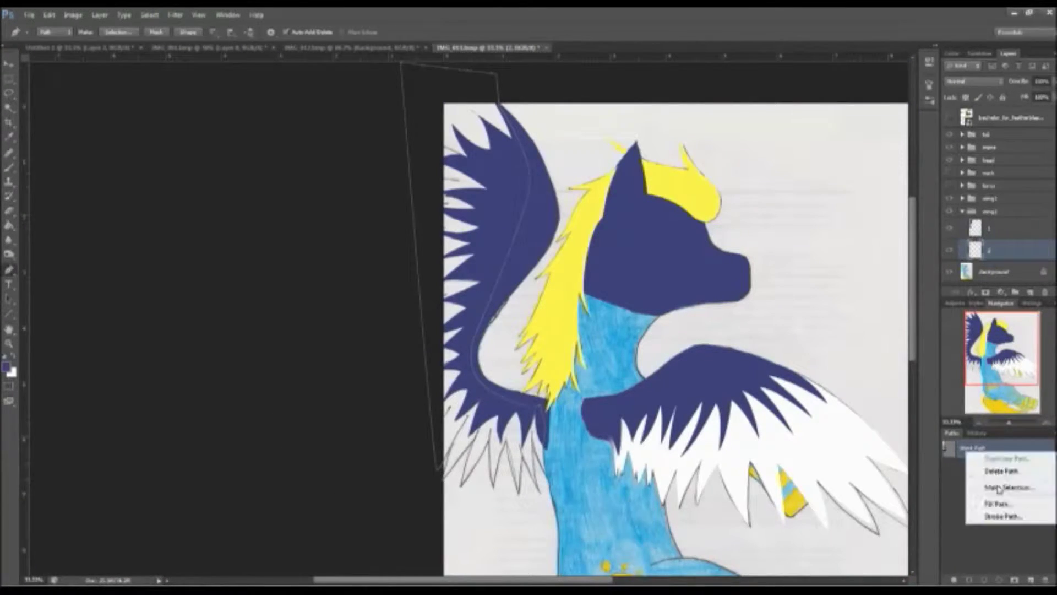
{"action": "left_click", "coordinate": [986, 472]}
{"action": "key", "text": "b"}
{"action": "key", "text": "x"}
{"action": "mouse_move", "coordinate": [523, 457]}
{"action": "left_mouse_down"}
{"action": "mouse_move", "coordinate": [463, 385]}
{"action": "mouse_move", "coordinate": [523, 468]}
{"action": "left_mouse_up"}
- Create a group named front leg above the Background and add a new layer inside it
{"action": "scroll", "coordinate": [660, 331], "scroll_direction": "down", "scroll_amount": 3}
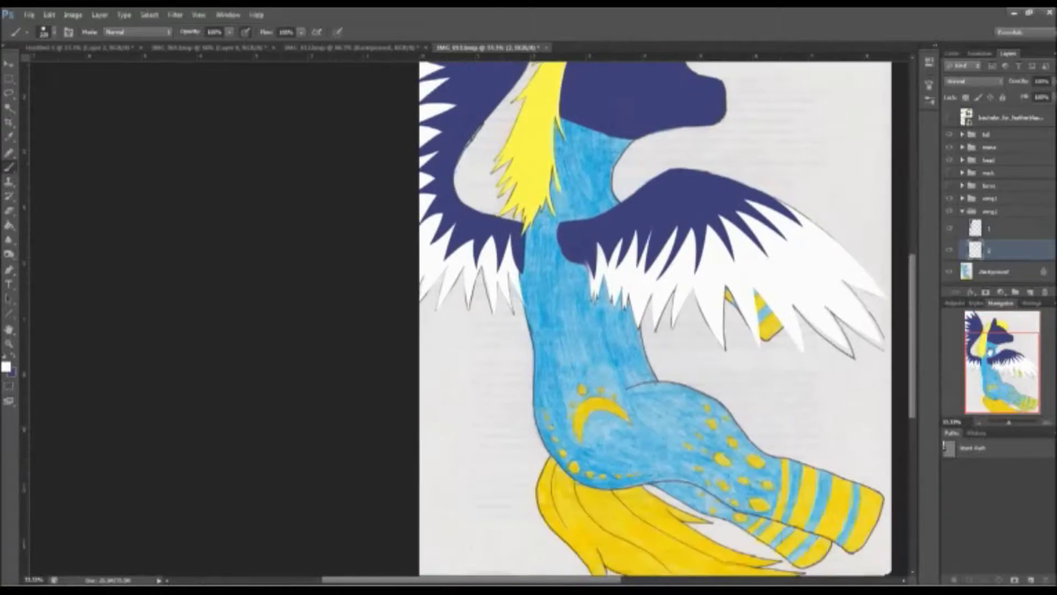
{"action": "key", "text": "ctrl+g"}
{"action": "double_click", "coordinate": [988, 223]}
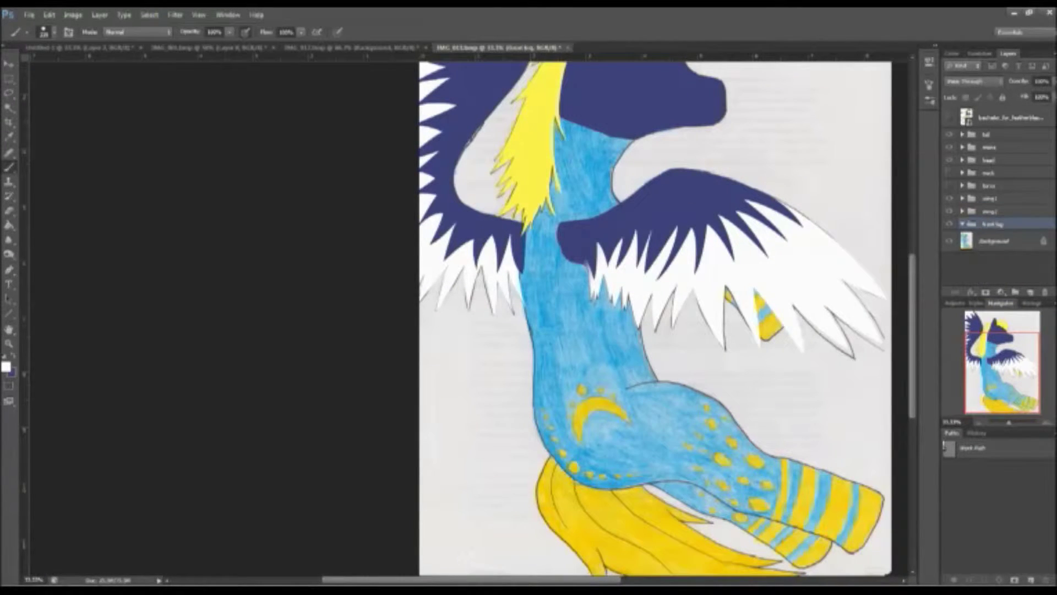
{"action": "left_click", "coordinate": [1026, 295]}
- Trace the front leg with the wing groups hidden and fill it dark blue on the front leg layer
{"action": "key", "text": "ctrl+plus"}
{"action": "left_click_drag", "start_coordinate": [948, 198], "coordinate": [948, 211]}
{"action": "key", "text": "p"}
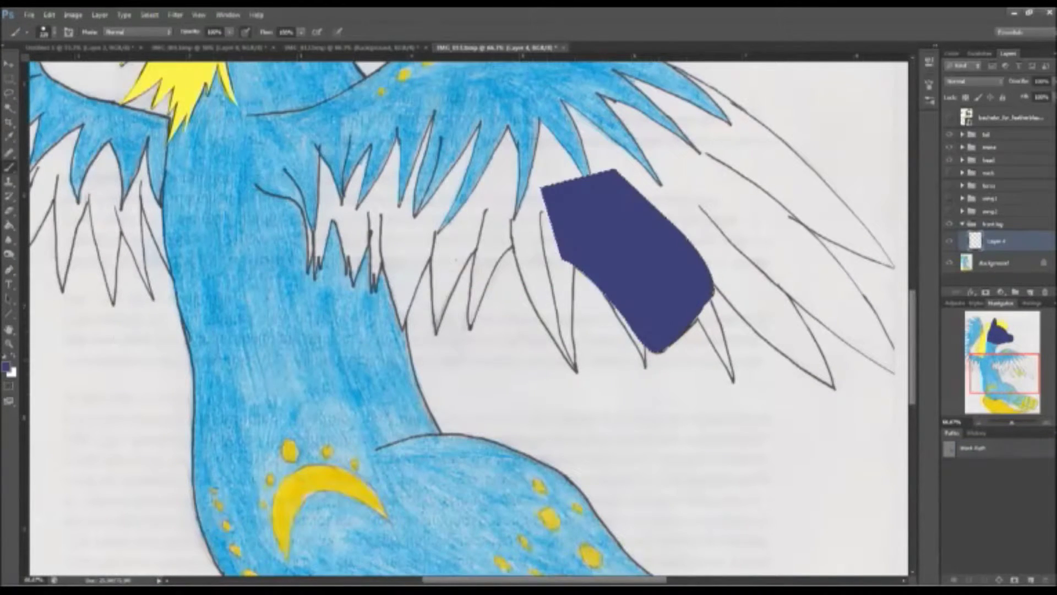
- Show the torso and wing groups and place the torso group between wing1 and wing2
{"action": "left_click", "coordinate": [989, 199]}
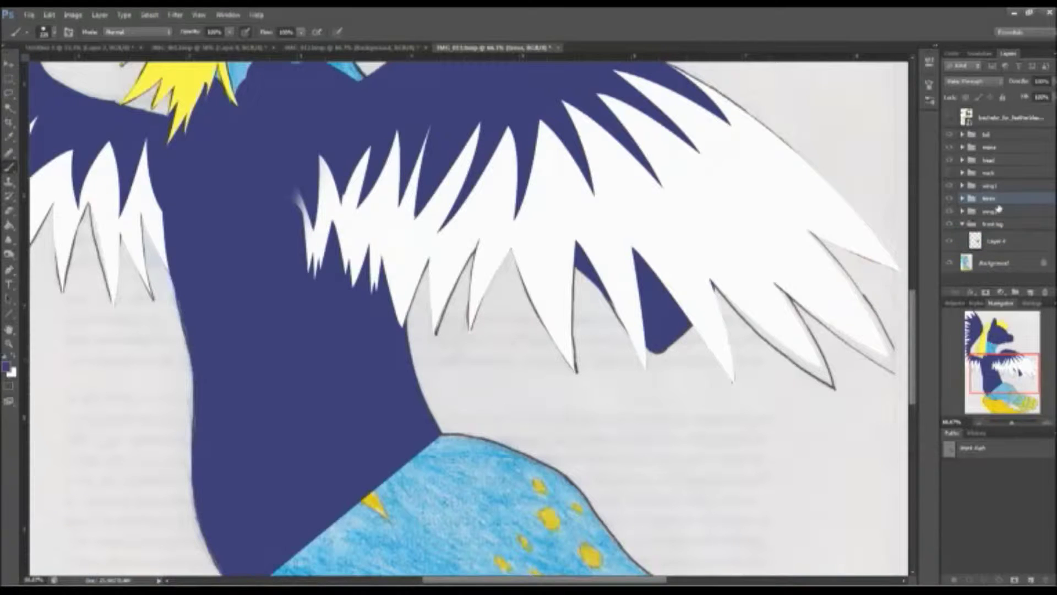
- Create a group named back leg 1 above the Background and add a new layer inside it
{"action": "key", "text": "ctrl+g"}
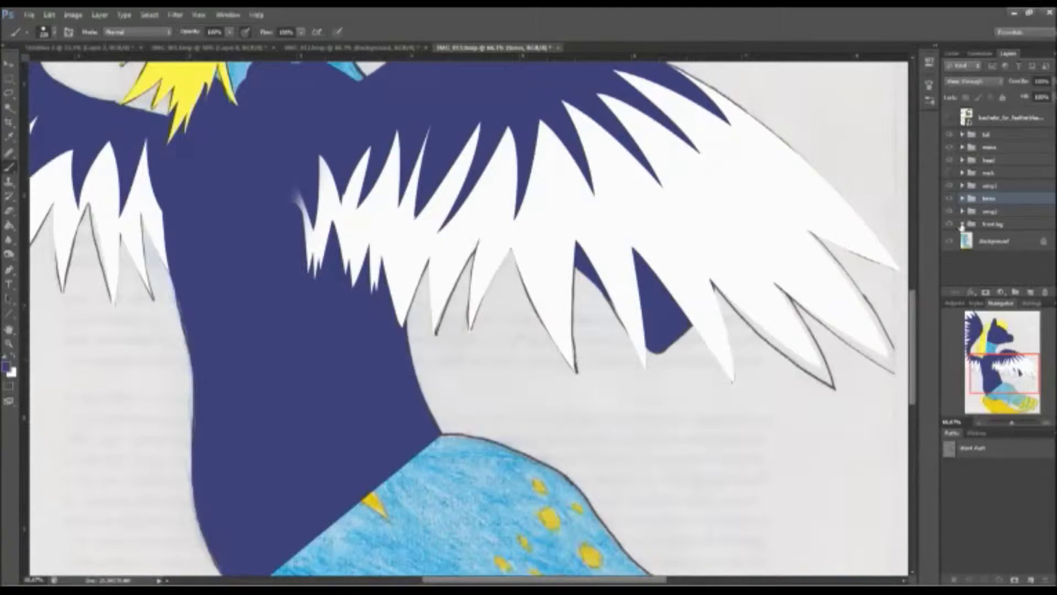
{"action": "scroll", "coordinate": [468, 320], "scroll_direction": "down", "scroll_amount": 5}
{"action": "double_click", "coordinate": [992, 237]}
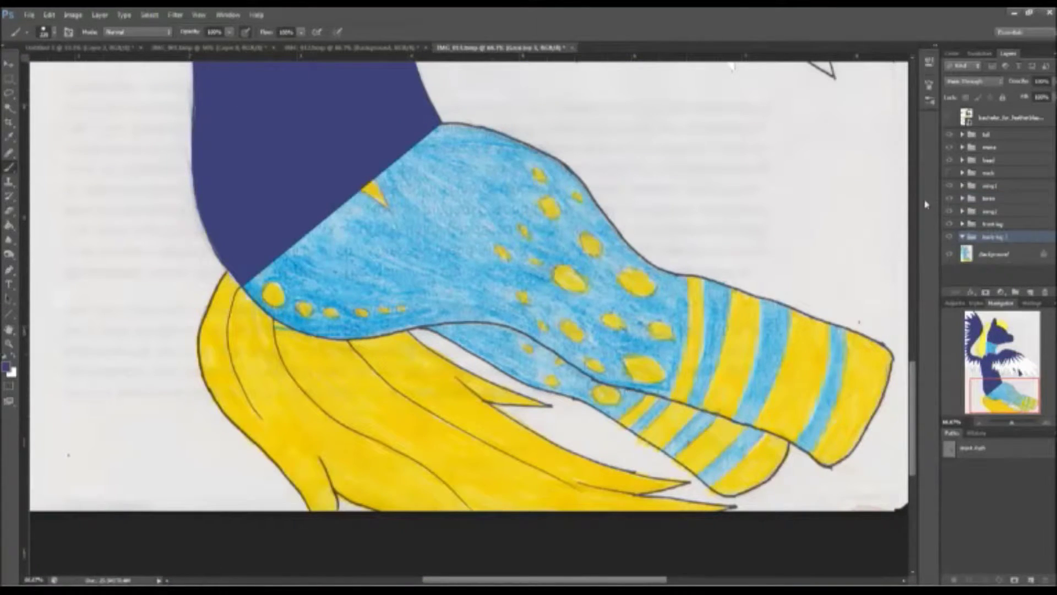
{"action": "key", "text": "ctrl+shift+alt+n"}
- Trace the nearer back leg with the Pen tool along its lower edge from the rump and around the hoof
{"action": "scroll", "coordinate": [468, 320], "scroll_direction": "up", "scroll_amount": 4}
{"action": "scroll", "coordinate": [468, 319], "scroll_direction": "down", "scroll_amount": 2}
{"action": "key", "text": "p"}
{"action": "left_click", "coordinate": [412, 415]}
{"action": "left_click", "coordinate": [755, 303]}
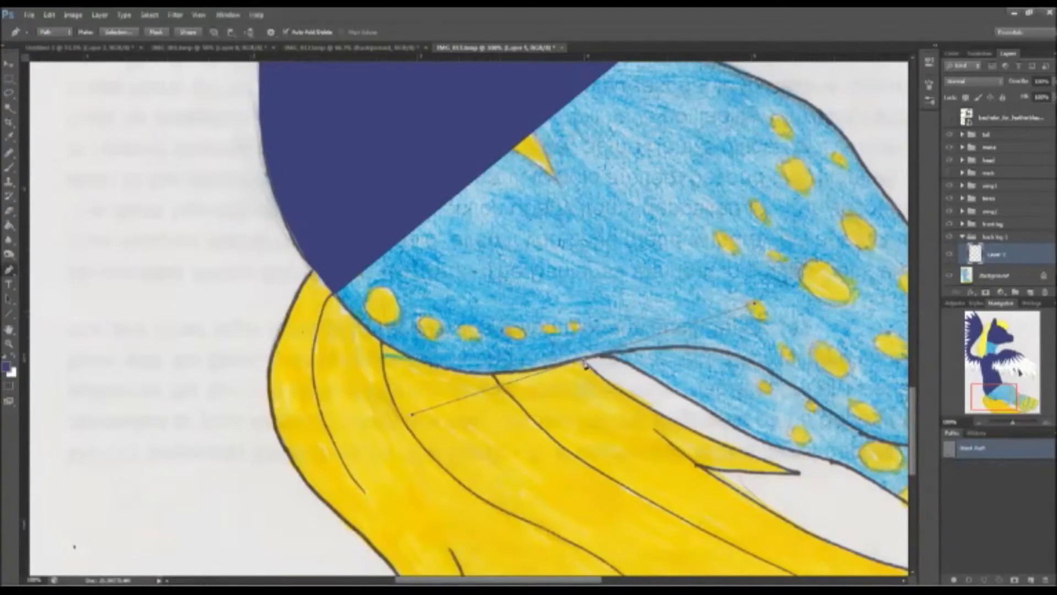
{"action": "scroll", "coordinate": [732, 311], "scroll_direction": "up", "scroll_amount": 1}
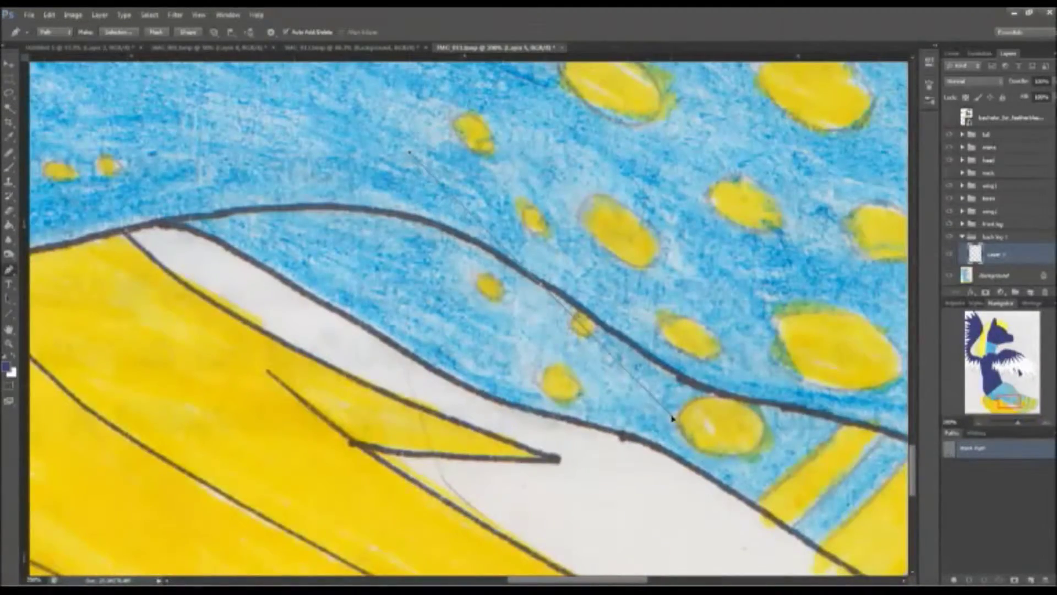
{"action": "left_click_drag", "start_coordinate": [862, 408], "coordinate": [627, 423]}
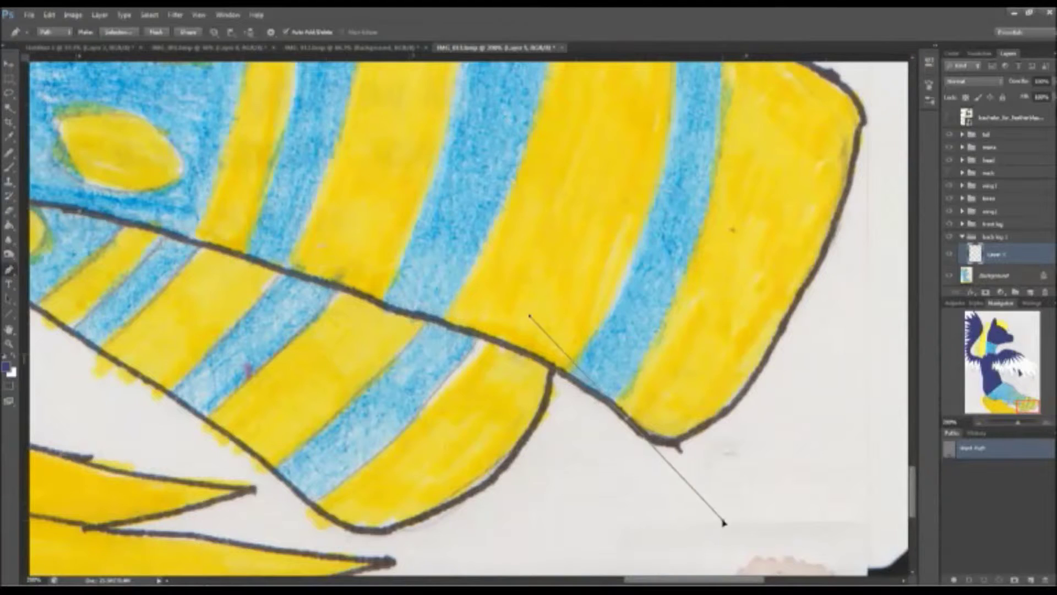
{"action": "left_click_drag", "start_coordinate": [721, 424], "coordinate": [902, 82]}
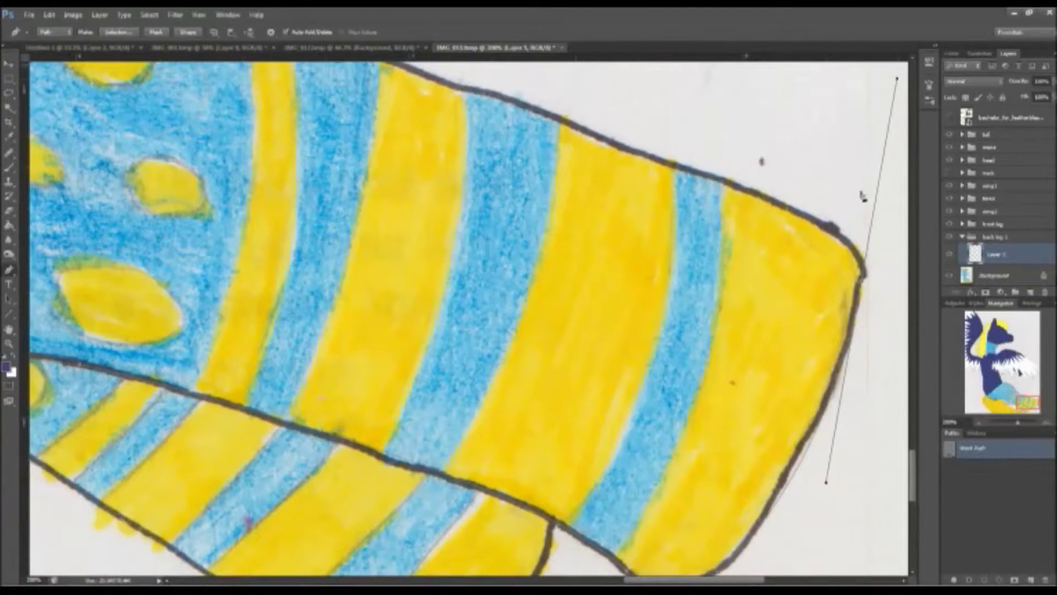
- Switch to Windows Media Player, skip ahead several tracks and return to the Photoshop drawing
{"action": "key", "text": "alt+Tab"}
{"action": "left_click", "coordinate": [493, 454]}
{"action": "left_click", "coordinate": [493, 454]}
{"action": "left_click", "coordinate": [493, 455]}
{"action": "left_click", "coordinate": [495, 453]}
{"action": "left_click", "coordinate": [496, 454]}
{"action": "left_click", "coordinate": [496, 454]}
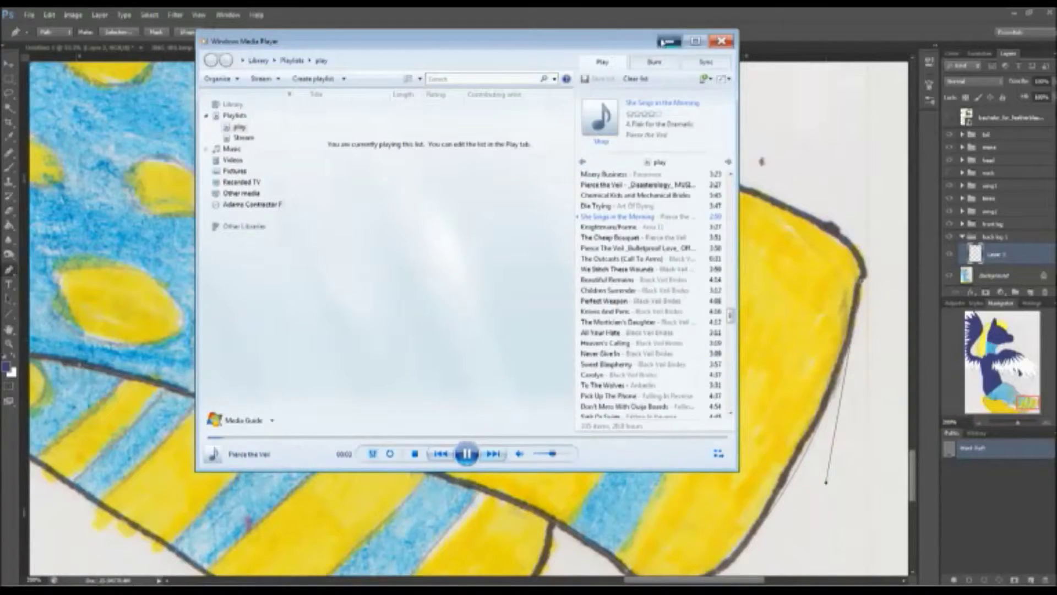
{"action": "key", "text": "alt+Tab"}
- Trace the nearer back leg's upper edge from the hoof over the thigh and close the path across the torso
{"action": "scroll", "coordinate": [234, 264], "scroll_direction": "up", "scroll_amount": 3}
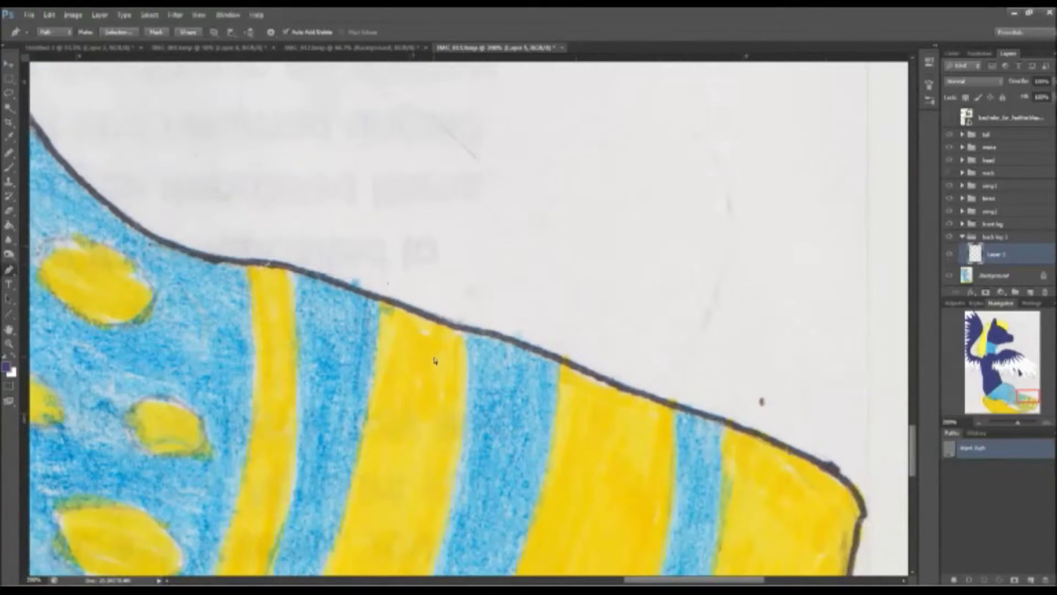
{"action": "scroll", "coordinate": [435, 360], "scroll_direction": "left", "scroll_amount": 5}
{"action": "scroll", "coordinate": [385, 165], "scroll_direction": "up", "scroll_amount": 2}
{"action": "left_click", "coordinate": [330, 90]}
{"action": "scroll", "coordinate": [594, 332], "scroll_direction": "down", "scroll_amount": 2}
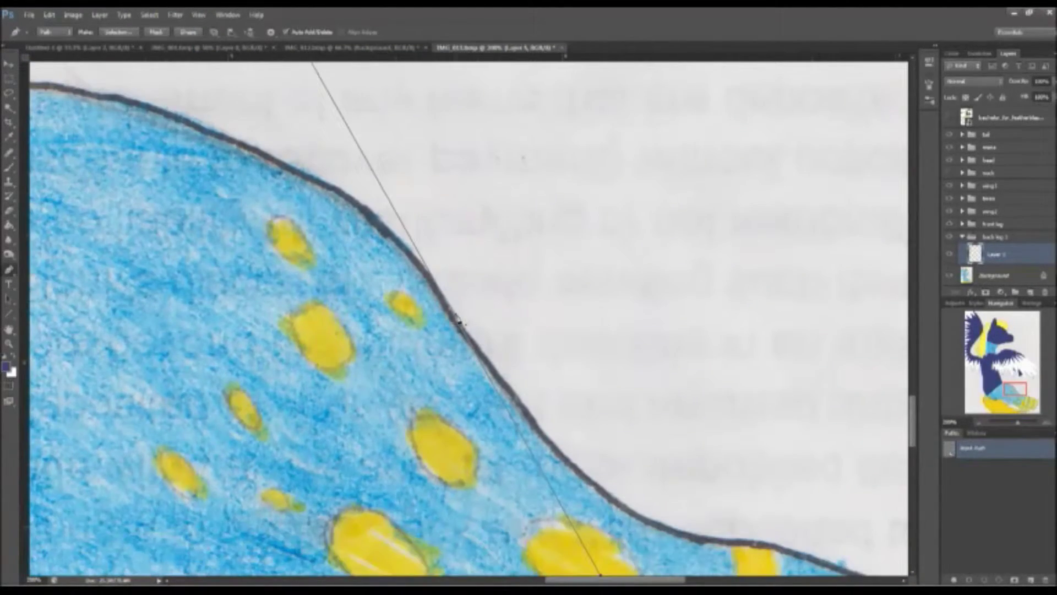
{"action": "scroll", "coordinate": [476, 319], "scroll_direction": "down", "scroll_amount": 2}
{"action": "scroll", "coordinate": [331, 276], "scroll_direction": "up", "scroll_amount": 2}
{"action": "mouse_move", "coordinate": [229, 266]}
{"action": "left_mouse_down"}
{"action": "mouse_move", "coordinate": [378, 283]}
{"action": "mouse_move", "coordinate": [413, 276]}
{"action": "mouse_move", "coordinate": [715, 413]}
{"action": "left_mouse_up"}
{"action": "scroll", "coordinate": [330, 331], "scroll_direction": "left", "scroll_amount": 4}
- Convert the nearer back leg's path to a selection and paint it dark blue on the back leg 1 layer
{"action": "key", "text": "ctrl+Return"}
{"action": "key", "text": "b"}
{"action": "scroll", "coordinate": [550, 331], "scroll_direction": "down", "scroll_amount": 3}
{"action": "left_click_drag", "start_coordinate": [716, 331], "coordinate": [925, 403]}
- Create a group named back leg 2 above the Background and add a new layer inside it
{"action": "key", "text": "ctrl+g"}
{"action": "double_click", "coordinate": [991, 250]}
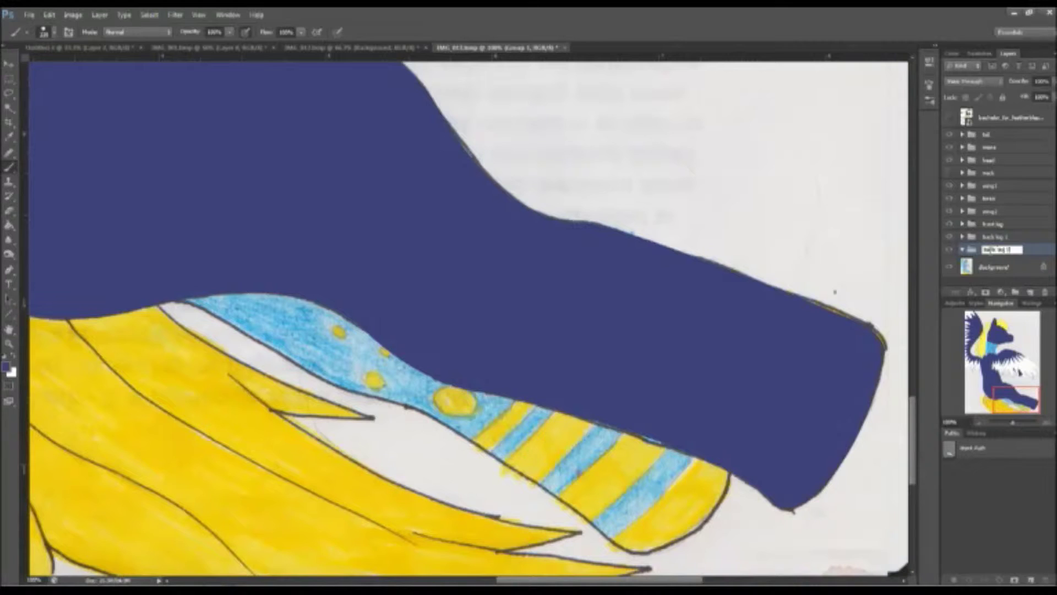
{"action": "key", "text": "Return"}
- Trace the farther back leg from the hoof along its lower edge and close the path behind the nearer leg
{"action": "key", "text": "p"}
{"action": "key", "text": "ctrl+plus"}
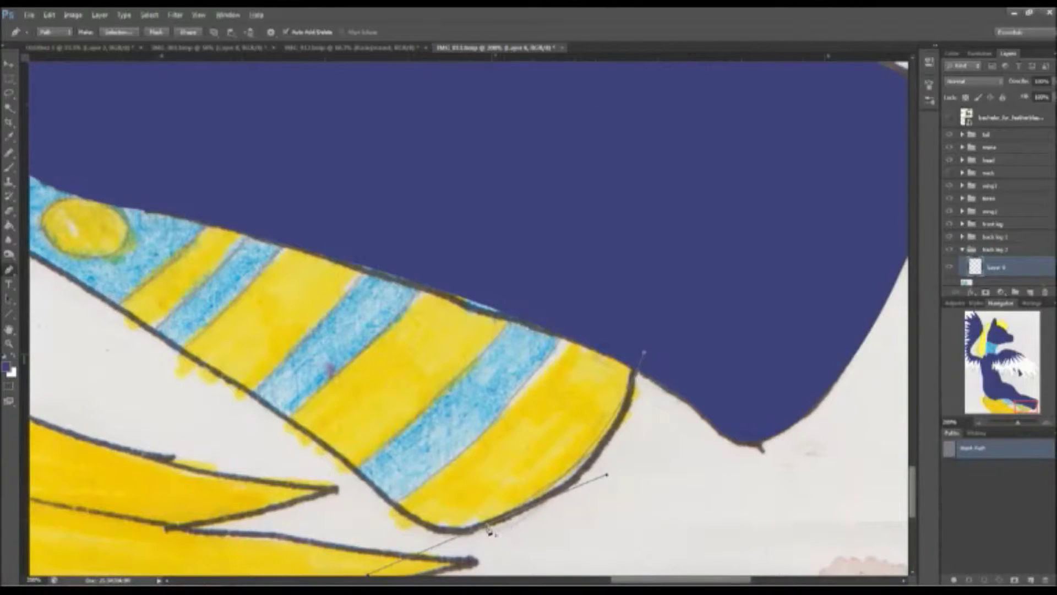
{"action": "scroll", "coordinate": [176, 240], "scroll_direction": "left", "scroll_amount": 5}
{"action": "scroll", "coordinate": [248, 330], "scroll_direction": "up", "scroll_amount": 3}
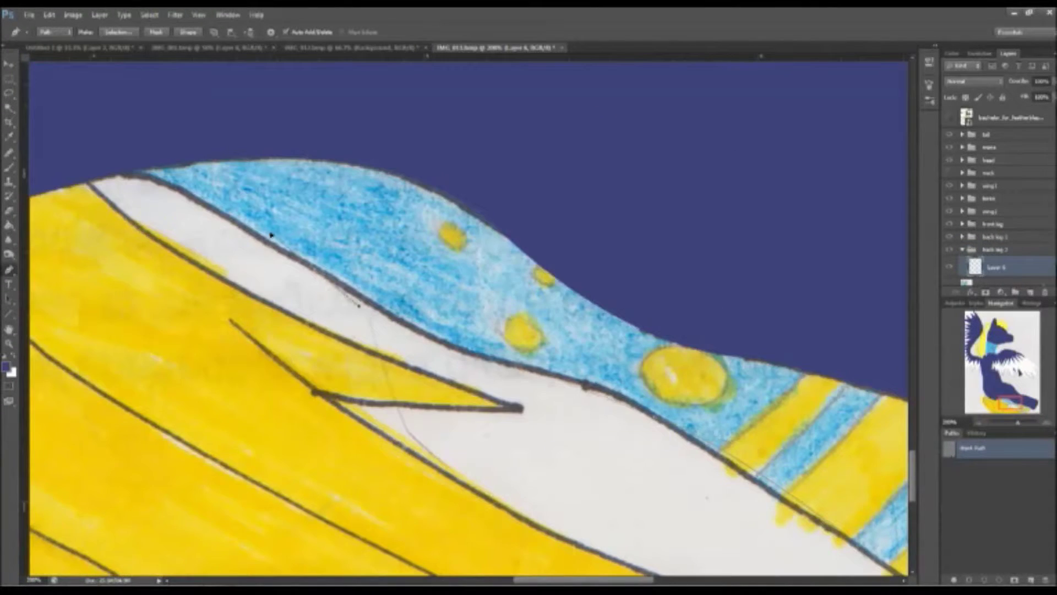
{"action": "scroll", "coordinate": [200, 169], "scroll_direction": "left", "scroll_amount": 5}
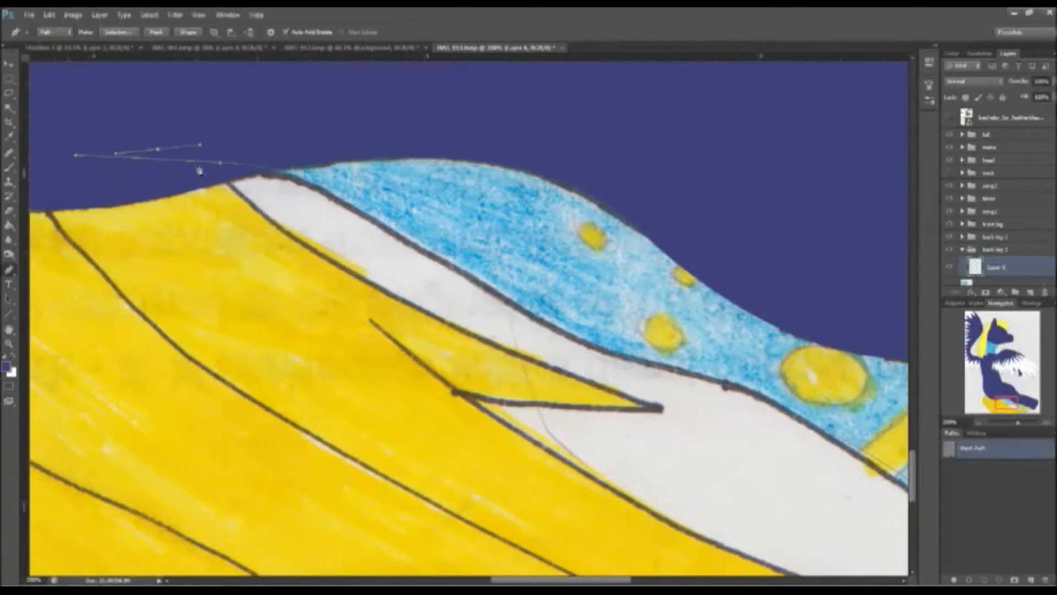
{"action": "scroll", "coordinate": [441, 275], "scroll_direction": "right", "scroll_amount": 15}
{"action": "left_click", "coordinate": [804, 384]}
{"action": "left_click", "coordinate": [813, 500]}
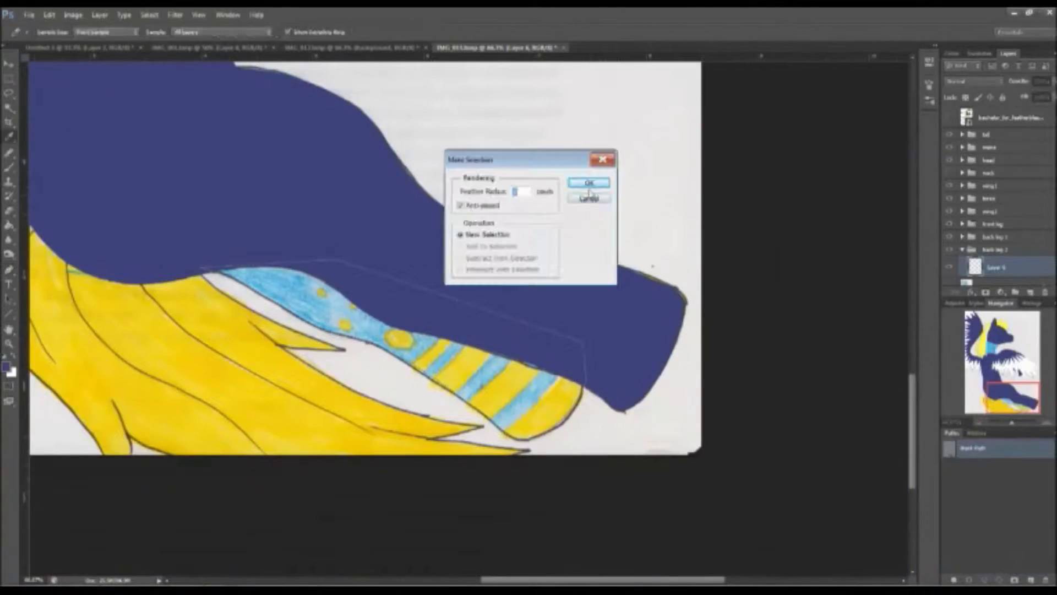
- Convert the farther leg's path to a selection, paint it dark blue and collapse the back leg 2 group
{"action": "key", "text": "Return"}
{"action": "key", "text": "b"}
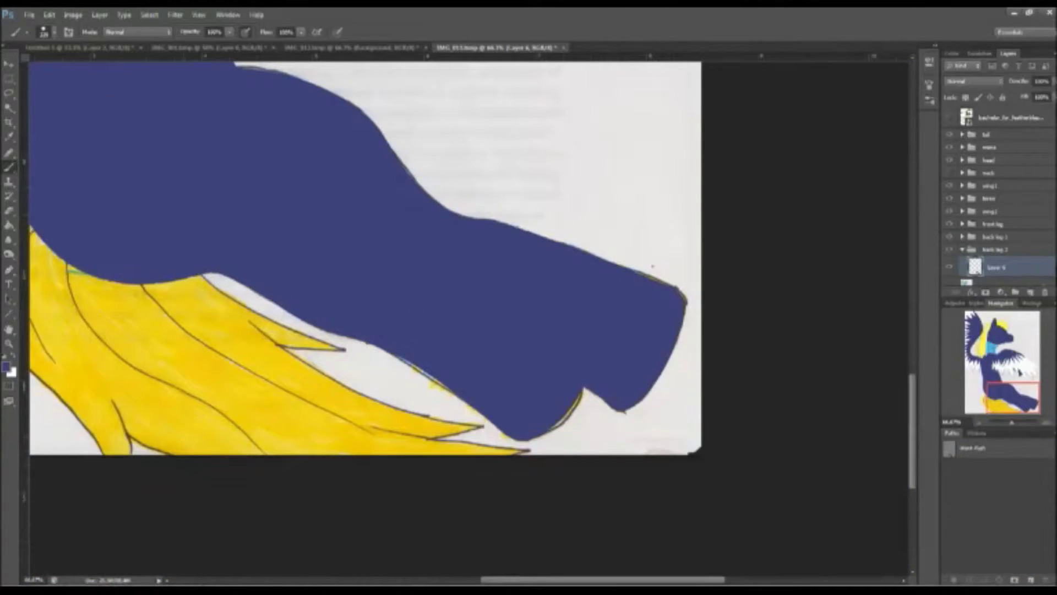
{"action": "left_click", "coordinate": [962, 250]}
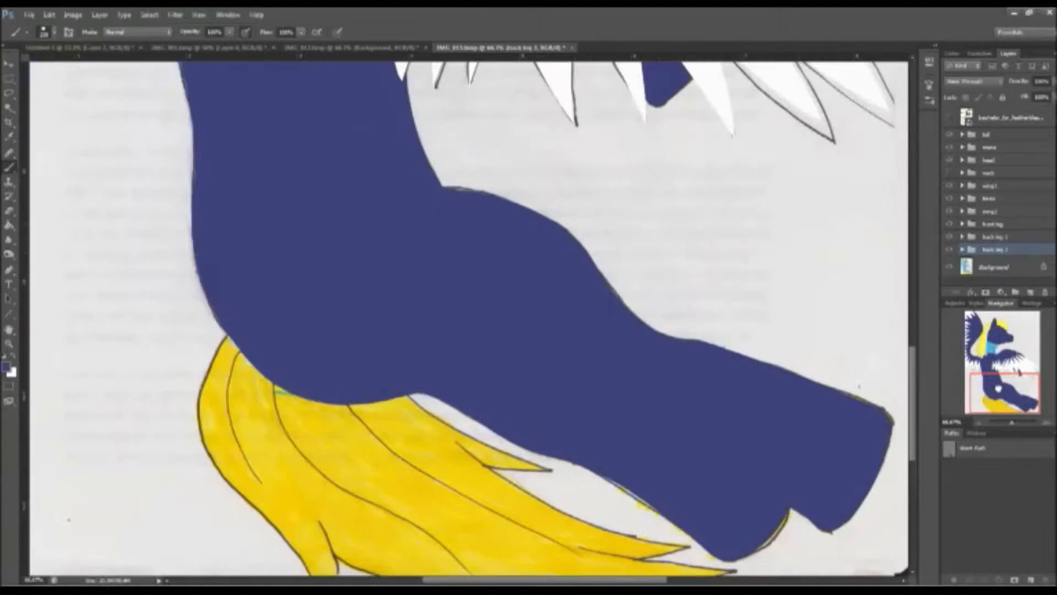
- Open the tail group, select its layer 1 and trace the tail's outer edge from the thigh to below the canvas edge
{"action": "left_click", "coordinate": [962, 135]}
{"action": "left_click", "coordinate": [991, 151]}
{"action": "key", "text": "p"}
{"action": "scroll", "coordinate": [496, 330], "scroll_direction": "down", "scroll_amount": 3}
{"action": "scroll", "coordinate": [433, 188], "scroll_direction": "up", "scroll_amount": 3}
{"action": "left_click", "coordinate": [434, 189]}
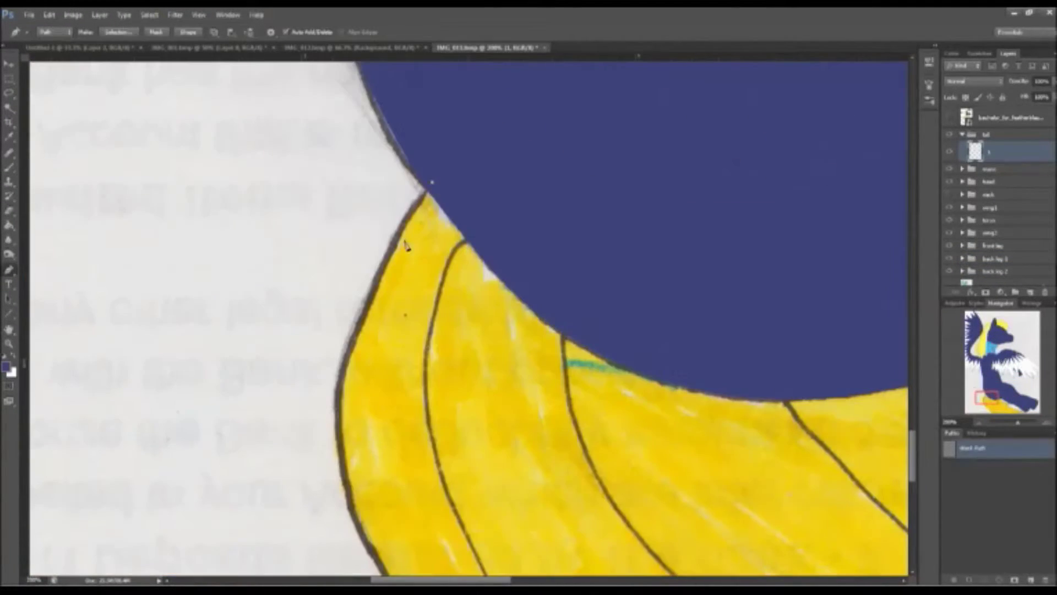
{"action": "key", "text": "ctrl+minus"}
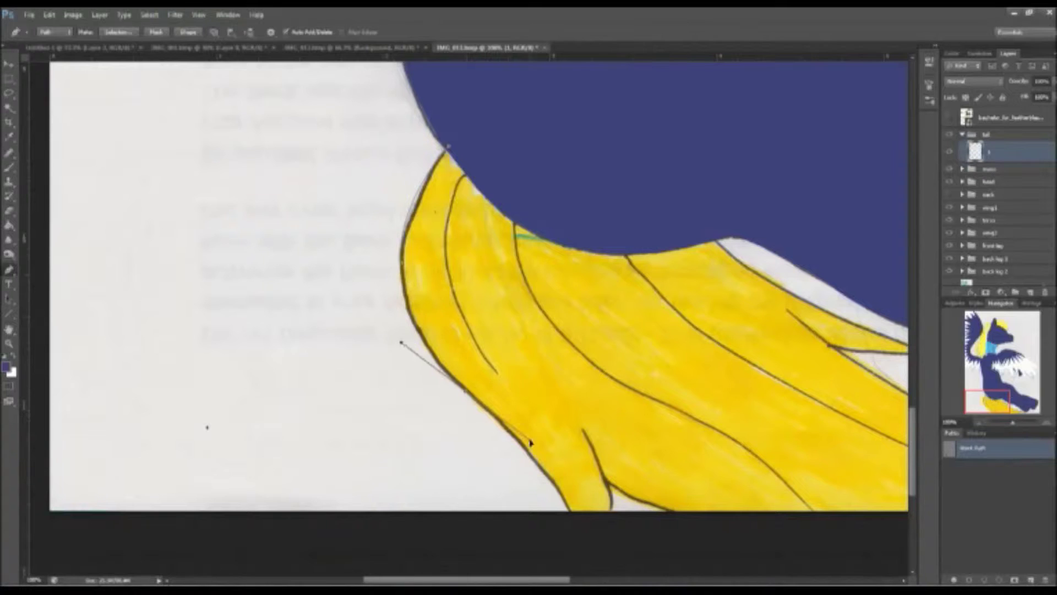
{"action": "left_click_drag", "start_coordinate": [579, 539], "coordinate": [603, 511]}
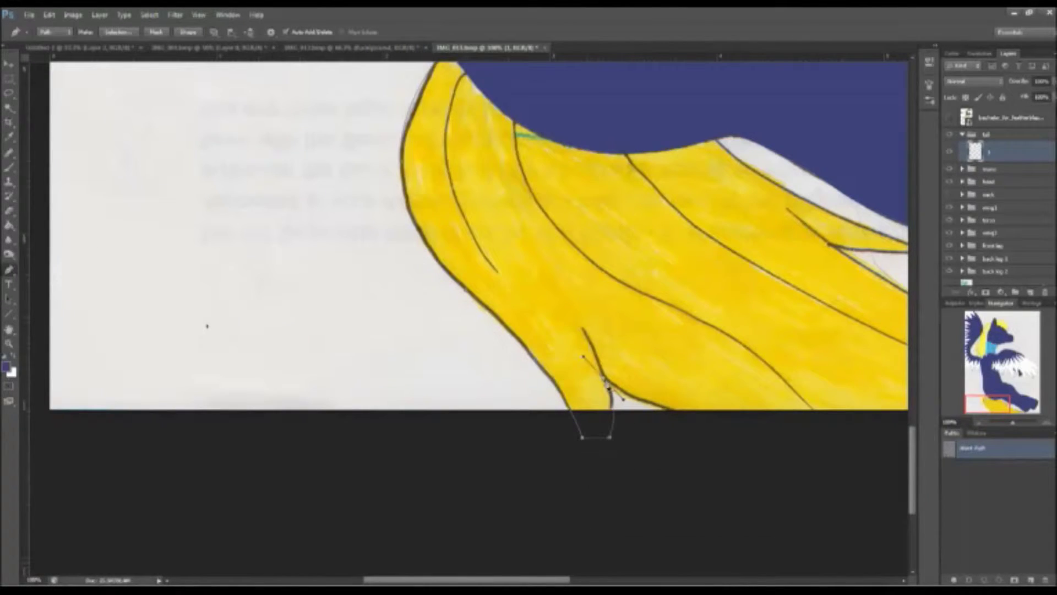
- Trace the tail's lower edge and pointed tips back up to the leg, and paint the closed shape semi-transparent yellow
{"action": "scroll", "coordinate": [728, 446], "scroll_direction": "right", "scroll_amount": 5}
{"action": "left_click_drag", "start_coordinate": [746, 467], "coordinate": [789, 451]}
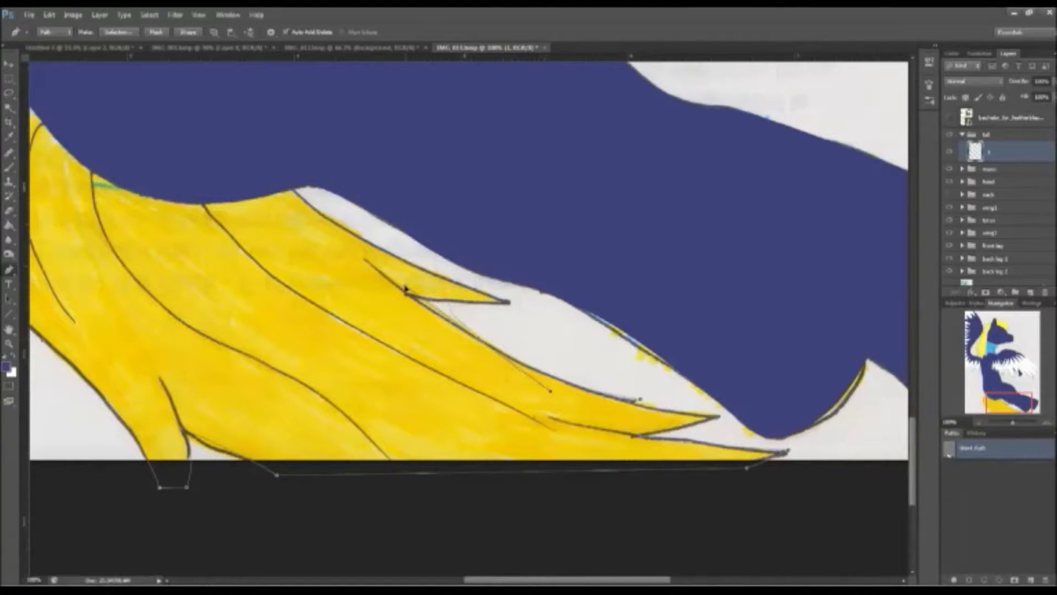
{"action": "scroll", "coordinate": [468, 319], "scroll_direction": "up", "scroll_amount": 3}
{"action": "scroll", "coordinate": [468, 319], "scroll_direction": "left", "scroll_amount": 5}
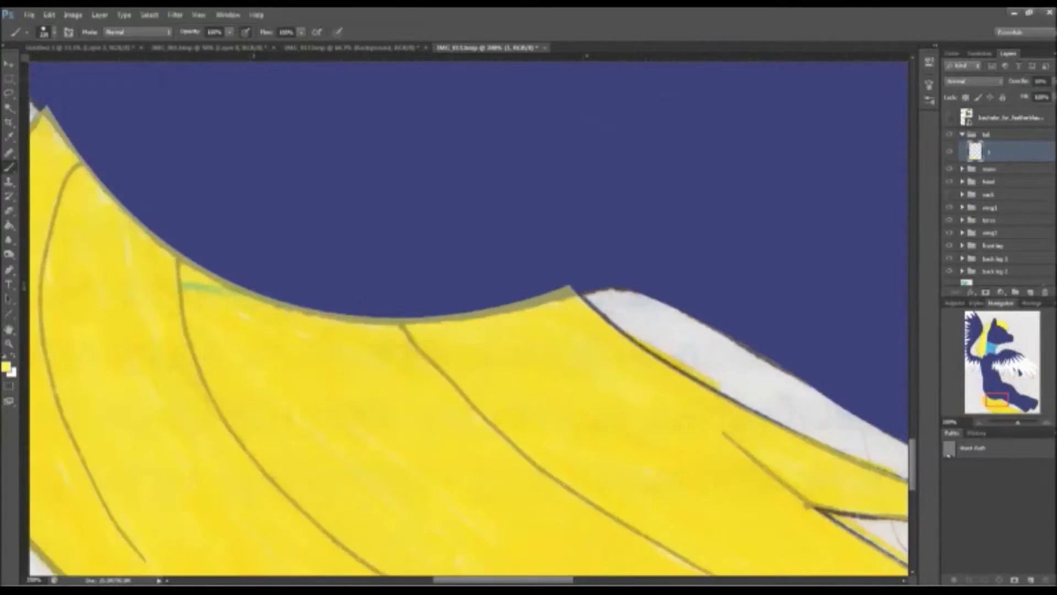
- Trace along the thigh's curved edge with the Pen tool and erase the tail colour that overlaps the leg
{"action": "scroll", "coordinate": [771, 455], "scroll_direction": "up", "scroll_amount": 3}
{"action": "scroll", "coordinate": [771, 455], "scroll_direction": "left", "scroll_amount": 3}
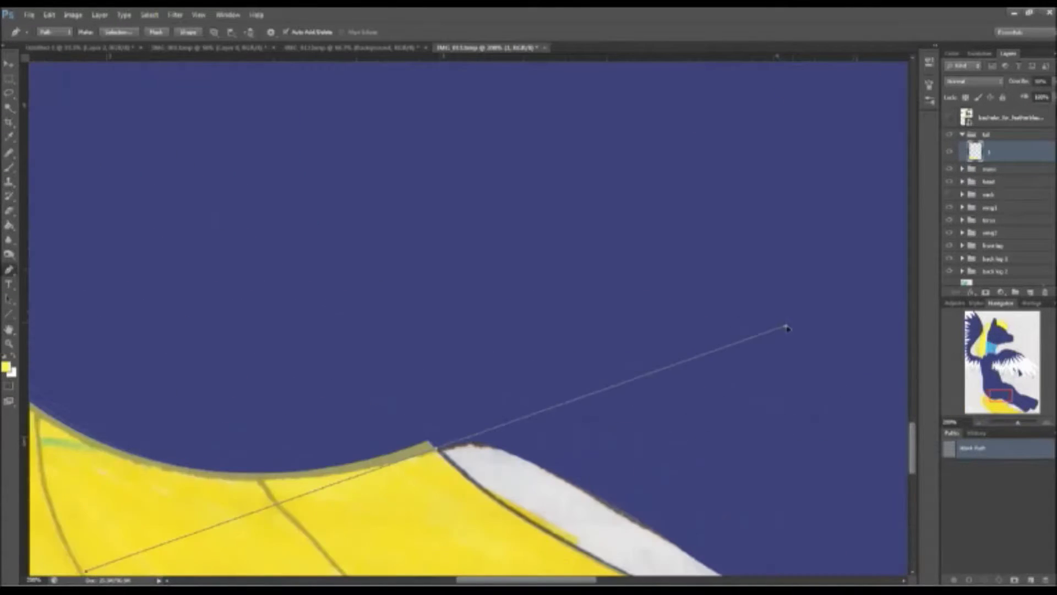
{"action": "right_click", "coordinate": [970, 449]}
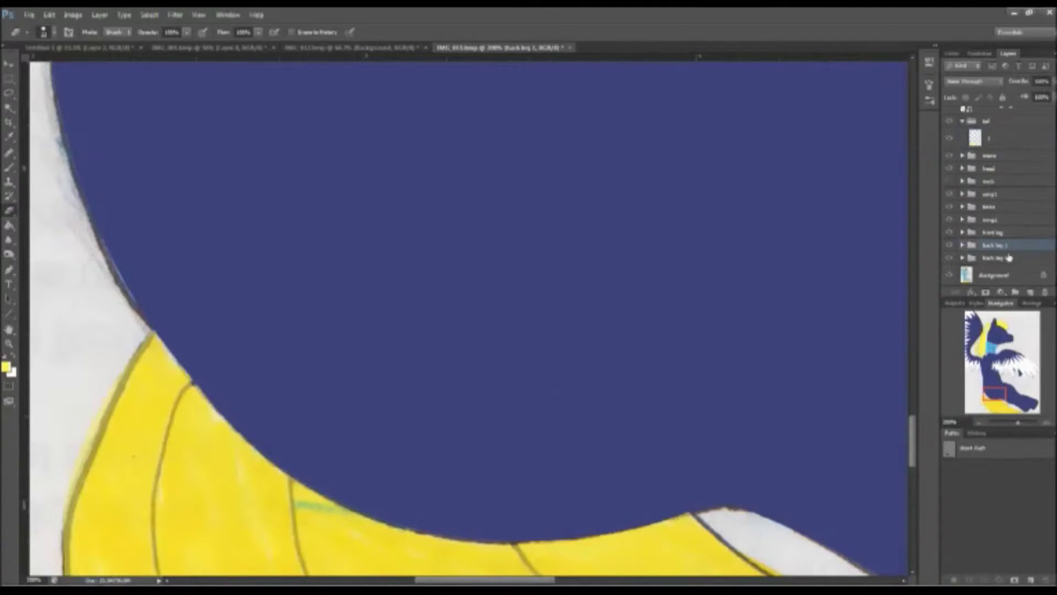
- Brush along the border between thigh and tail, and restore the tail layer's opacity to 100%
{"action": "left_click", "coordinate": [1018, 243]}
{"action": "key", "text": "b"}
{"action": "mouse_move", "coordinate": [154, 336]}
{"action": "left_mouse_down"}
{"action": "mouse_move", "coordinate": [231, 430]}
{"action": "mouse_move", "coordinate": [678, 528]}
{"action": "left_mouse_up"}
{"action": "left_click", "coordinate": [1002, 147]}
{"action": "left_click", "coordinate": [991, 116]}
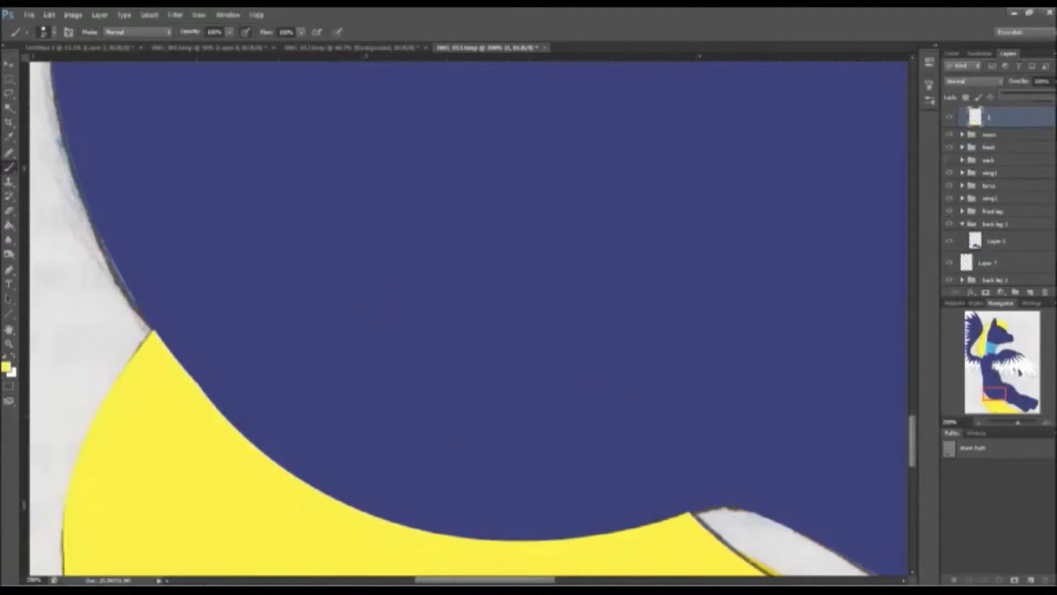
- Collapse the back leg 1 group and hide the Background layer
{"action": "key", "text": "ctrl+minus"}
{"action": "key", "text": "ctrl+minus"}
{"action": "key", "text": "ctrl+minus"}
{"action": "left_click", "coordinate": [1001, 269]}
{"action": "left_click", "coordinate": [962, 224]}
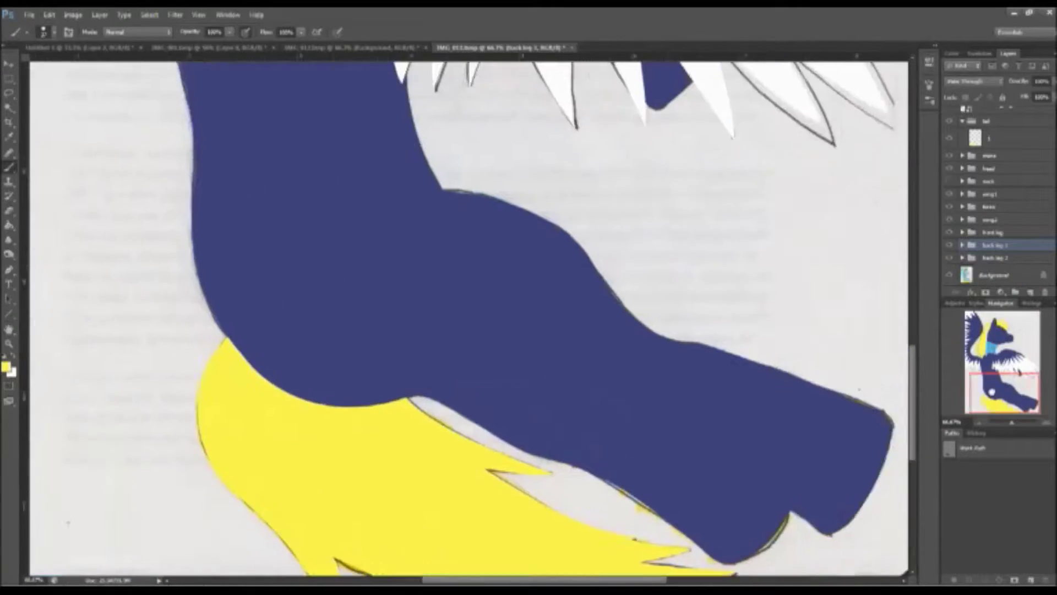
{"action": "left_click", "coordinate": [1001, 354]}
{"action": "left_click", "coordinate": [950, 275]}
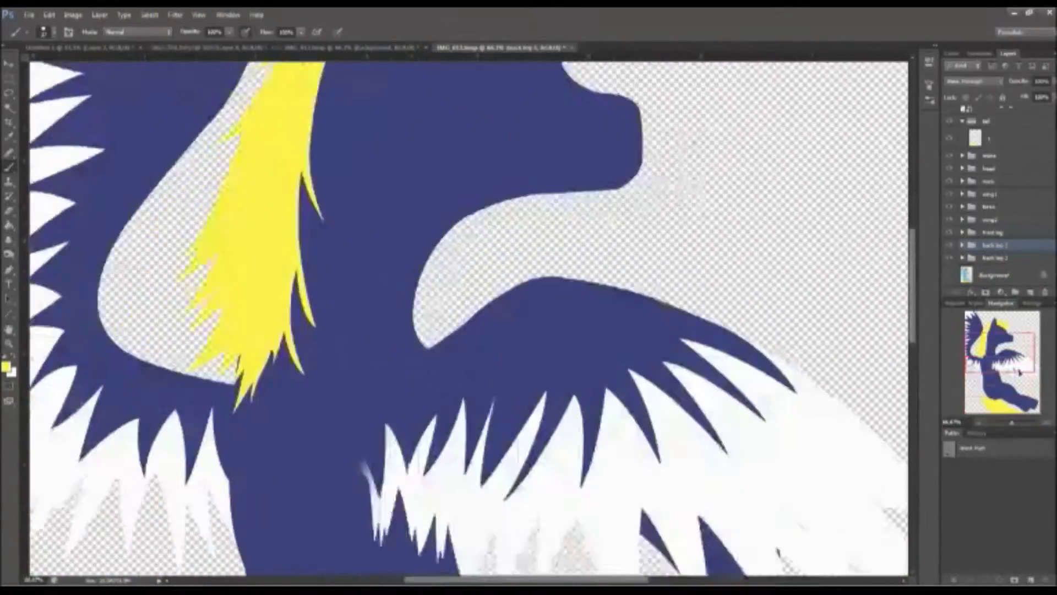
- Collapse the tail group, open the mane group with the clipped layer above layer 1 active, and choose a darker yellow
{"action": "key", "text": "ctrl+0"}
{"action": "left_click", "coordinate": [962, 121]}
{"action": "left_click", "coordinate": [962, 148]}
{"action": "left_click", "coordinate": [991, 186]}
{"action": "key", "text": "ctrl+plus"}
{"action": "scroll", "coordinate": [534, 284], "scroll_direction": "up", "scroll_amount": 2}
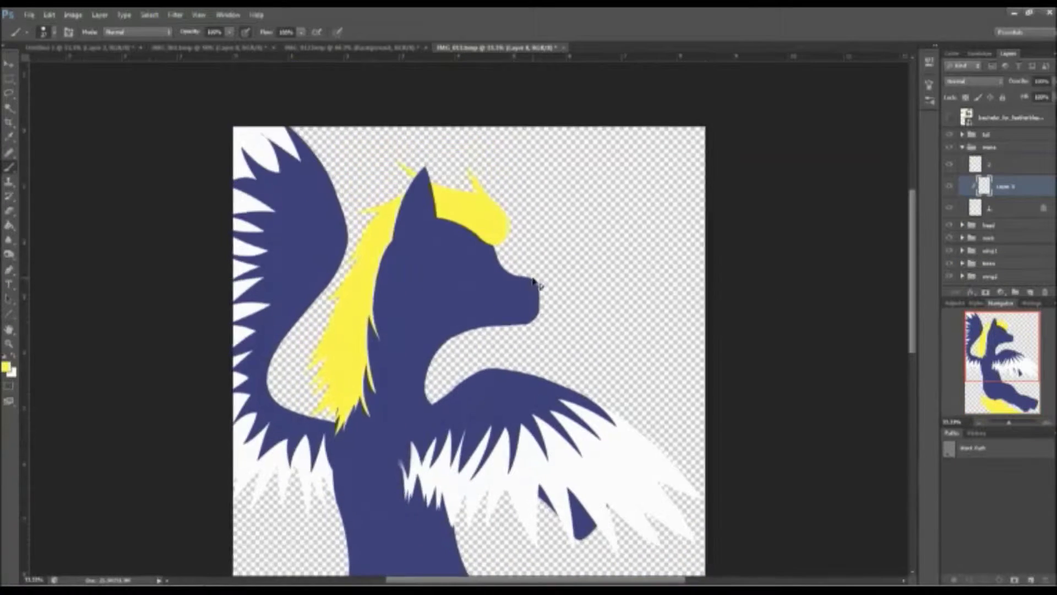
{"action": "scroll", "coordinate": [534, 283], "scroll_direction": "up", "scroll_amount": 5}
{"action": "left_click", "coordinate": [6, 366]}
{"action": "key", "text": "Escape"}
{"action": "key", "text": "p"}
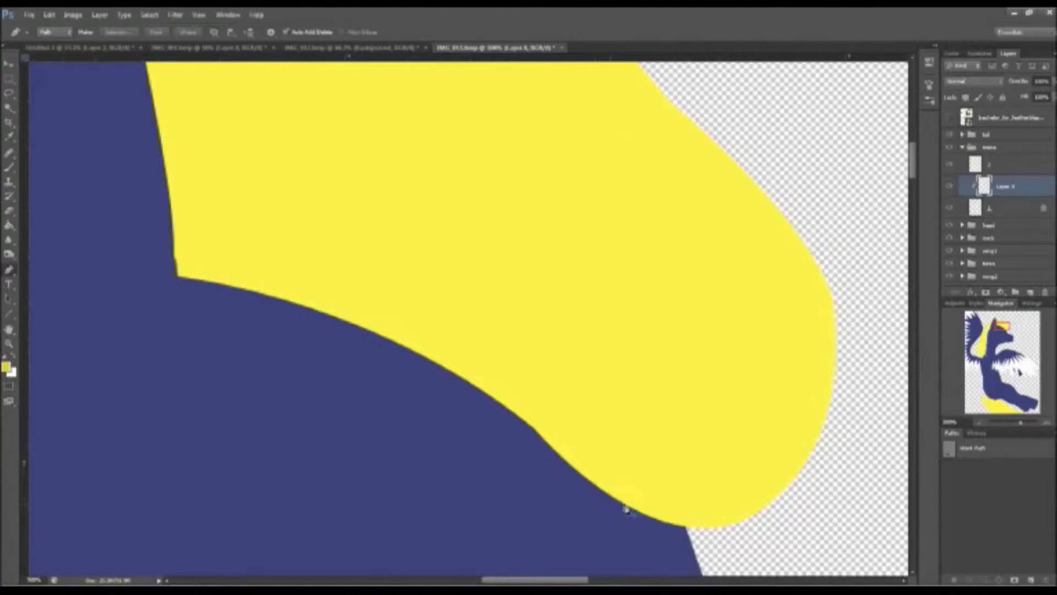
- Trace a thin curved hair strand through the middle of the forelock, starting at the forehead edge, as a closed path
{"action": "left_click", "coordinate": [615, 511]}
{"action": "left_click_drag", "start_coordinate": [674, 343], "coordinate": [644, 295]}
{"action": "left_click", "coordinate": [674, 342], "text": "alt"}
{"action": "scroll", "coordinate": [597, 432], "scroll_direction": "up", "scroll_amount": 2}
{"action": "left_click_drag", "start_coordinate": [401, 253], "coordinate": [178, 153]}
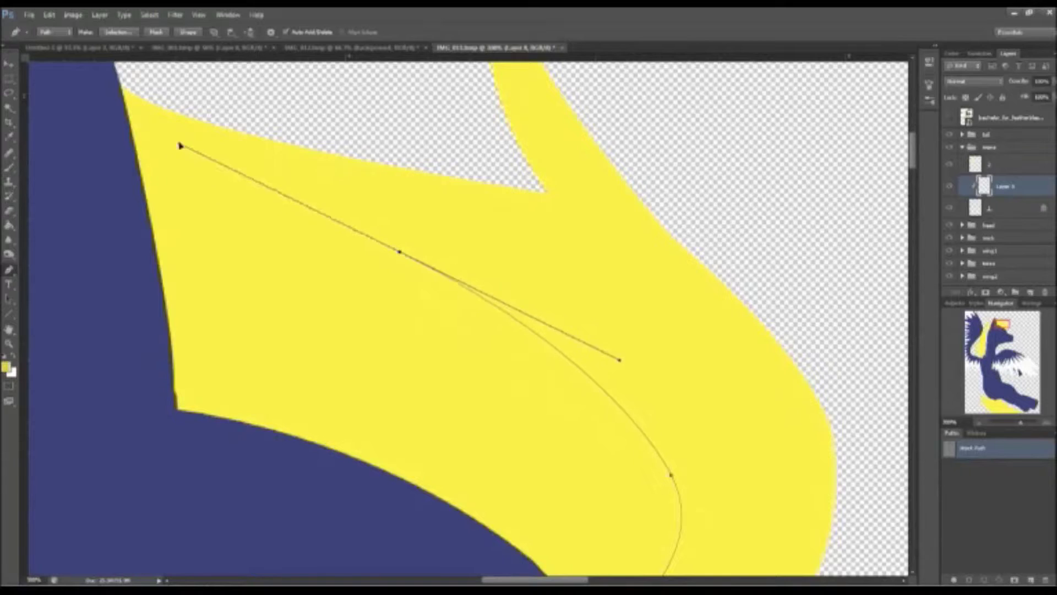
{"action": "scroll", "coordinate": [666, 382], "scroll_direction": "down", "scroll_amount": 2}
{"action": "left_click_drag", "start_coordinate": [617, 532], "coordinate": [709, 437]}
{"action": "scroll", "coordinate": [708, 436], "scroll_direction": "down", "scroll_amount": 1}
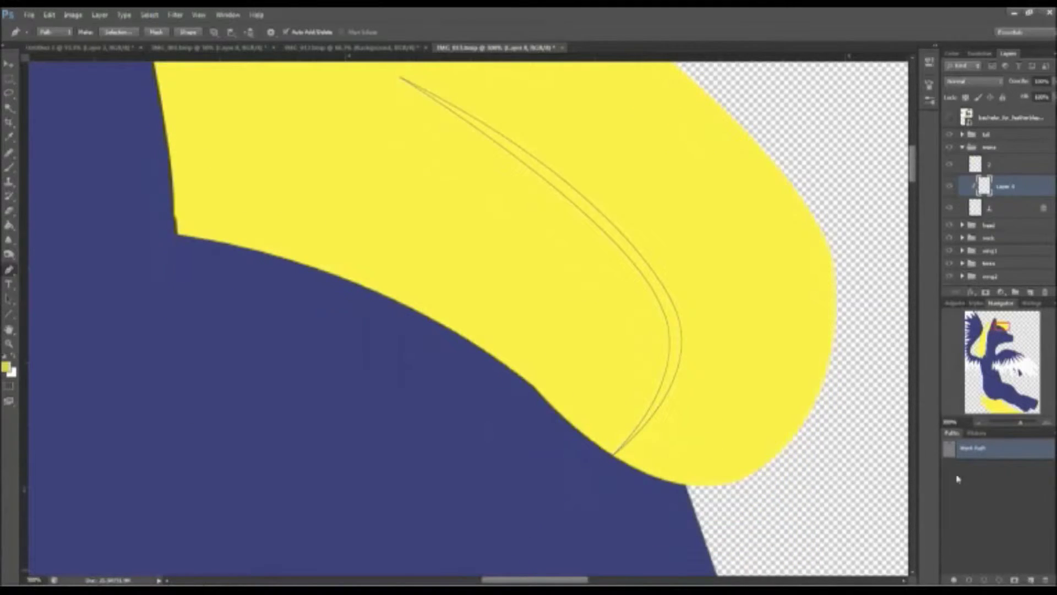
- Convert the middle forelock strand's path to a selection, paint it darker yellow and deselect
{"action": "key", "text": "ctrl+Return"}
{"action": "key", "text": "b"}
{"action": "scroll", "coordinate": [285, 137], "scroll_direction": "up", "scroll_amount": 2}
{"action": "left_click_drag", "start_coordinate": [418, 149], "coordinate": [630, 500]}
{"action": "key", "text": "ctrl+d"}
- Trace a second thin curved strand close to the forelock's front edge and close the path
{"action": "key", "text": "p"}
{"action": "left_click", "coordinate": [743, 546]}
{"action": "left_click_drag", "start_coordinate": [781, 376], "coordinate": [732, 283]}
{"action": "scroll", "coordinate": [732, 283], "scroll_direction": "up", "scroll_amount": 1}
{"action": "left_click_drag", "start_coordinate": [589, 213], "coordinate": [548, 141]}
{"action": "left_click_drag", "start_coordinate": [668, 365], "coordinate": [771, 442]}
{"action": "scroll", "coordinate": [771, 442], "scroll_direction": "down", "scroll_amount": 2}
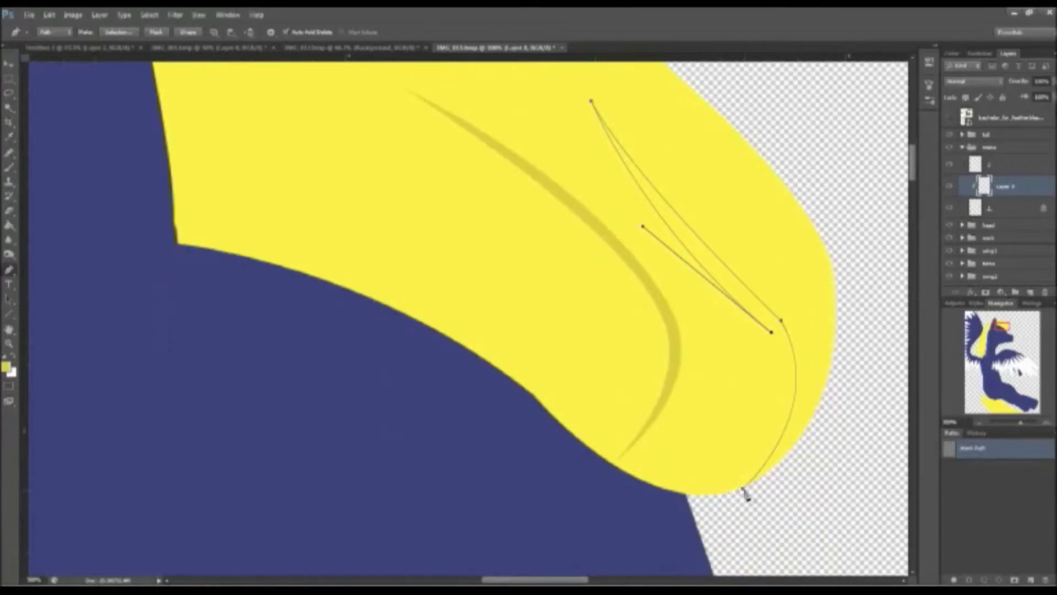
{"action": "left_click", "coordinate": [746, 487]}
{"action": "scroll", "coordinate": [746, 487], "scroll_direction": "down", "scroll_amount": 1}
- Convert the front forelock strand's path to a selection, paint it darker yellow and deselect
{"action": "left_click", "coordinate": [118, 32]}
{"action": "key", "text": "Return"}
{"action": "key", "text": "b"}
{"action": "mouse_move", "coordinate": [606, 88]}
{"action": "left_mouse_down"}
{"action": "mouse_move", "coordinate": [782, 308]}
{"action": "mouse_move", "coordinate": [771, 440]}
{"action": "left_mouse_up"}
{"action": "key", "text": "ctrl+d"}
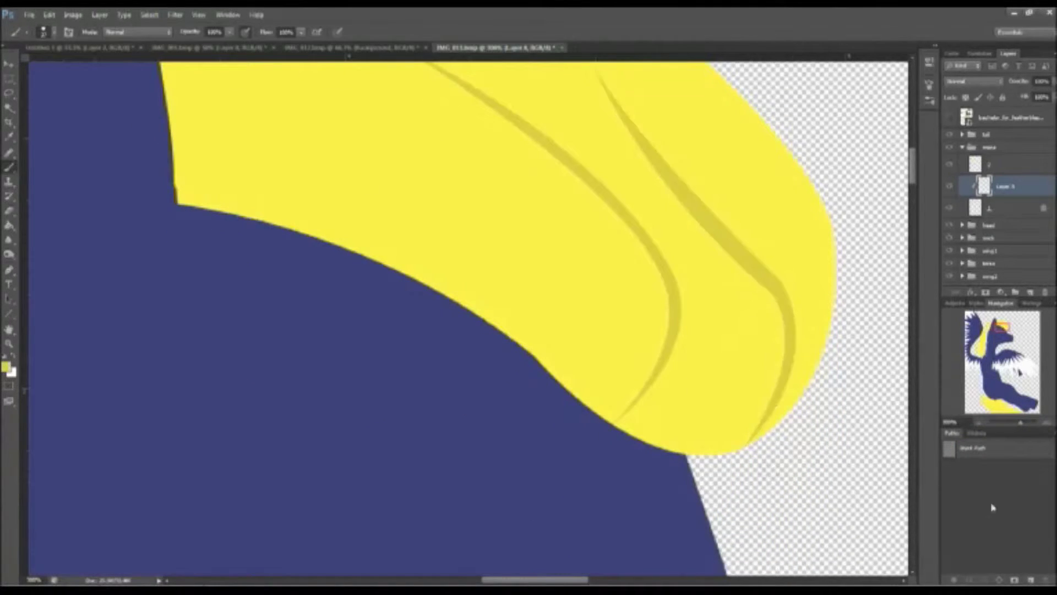
- Show the Background, add a clipped layer above the mane's layer 2 and trace a long thin strand down the back mane
{"action": "scroll", "coordinate": [672, 461], "scroll_direction": "down", "scroll_amount": 3}
{"action": "scroll", "coordinate": [672, 460], "scroll_direction": "up", "scroll_amount": 3}
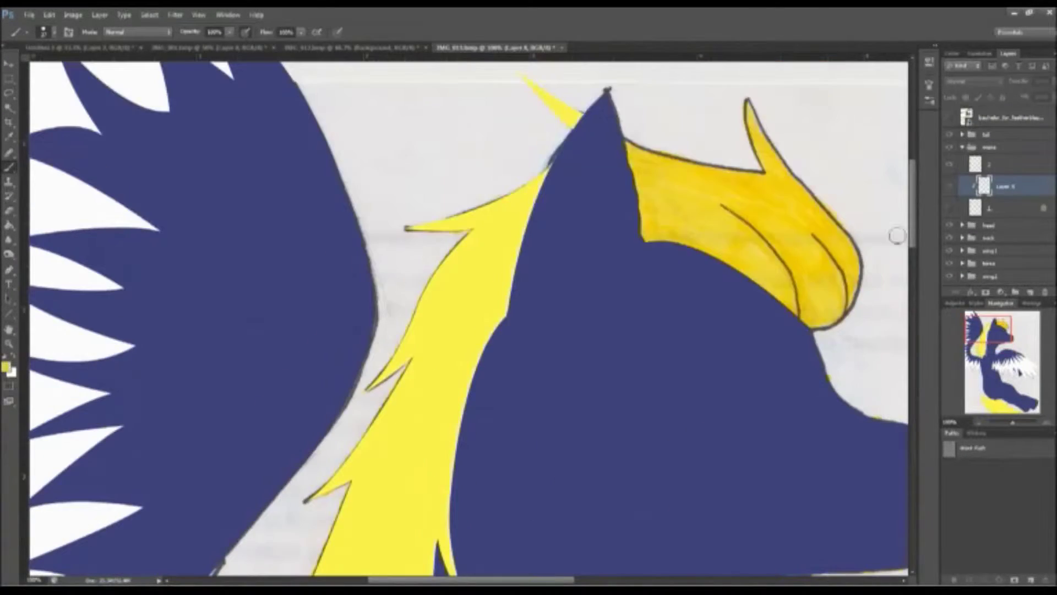
{"action": "key", "text": "ctrl+minus"}
{"action": "key", "text": "ctrl+minus"}
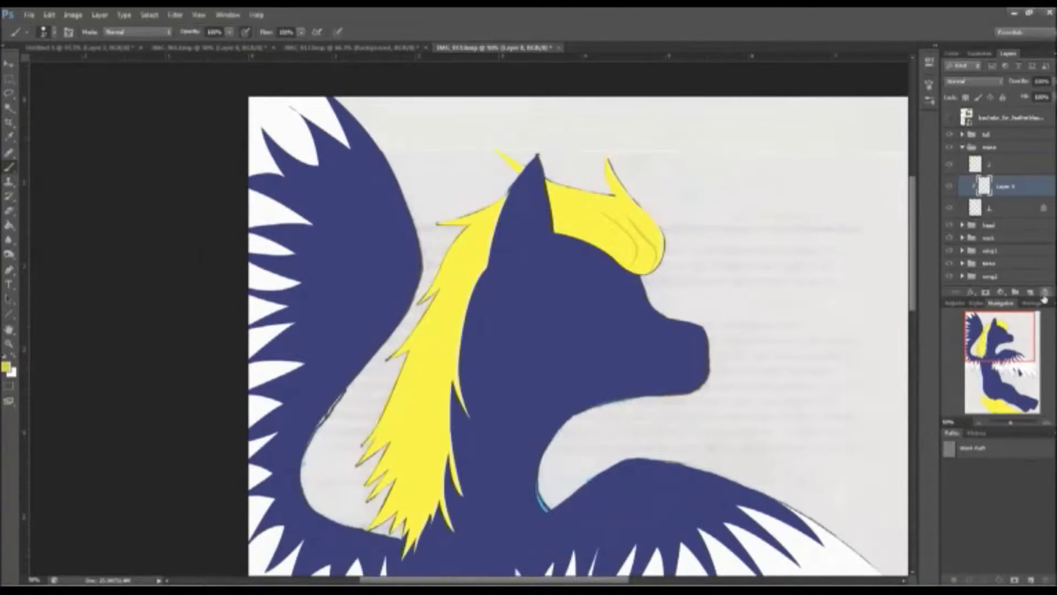
{"action": "key", "text": "ctrl+shift+alt+n"}
{"action": "key", "text": "ctrl+plus"}
{"action": "key", "text": "p"}
{"action": "left_click", "coordinate": [548, 92]}
{"action": "mouse_move", "coordinate": [442, 240]}
{"action": "left_mouse_down"}
{"action": "mouse_move", "coordinate": [430, 305]}
{"action": "mouse_move", "coordinate": [231, 532]}
{"action": "mouse_move", "coordinate": [465, 158]}
{"action": "mouse_move", "coordinate": [456, 70]}
{"action": "mouse_move", "coordinate": [644, 40]}
{"action": "mouse_move", "coordinate": [656, 142]}
{"action": "left_mouse_up"}
{"action": "scroll", "coordinate": [656, 332], "scroll_direction": "down", "scroll_amount": 2}
- Convert the long back mane strand's path to a selection, paint it darker yellow and deselect
{"action": "right_click", "coordinate": [656, 333]}
{"action": "left_click", "coordinate": [689, 363]}
{"action": "key", "text": "Return"}
{"action": "key", "text": "b"}
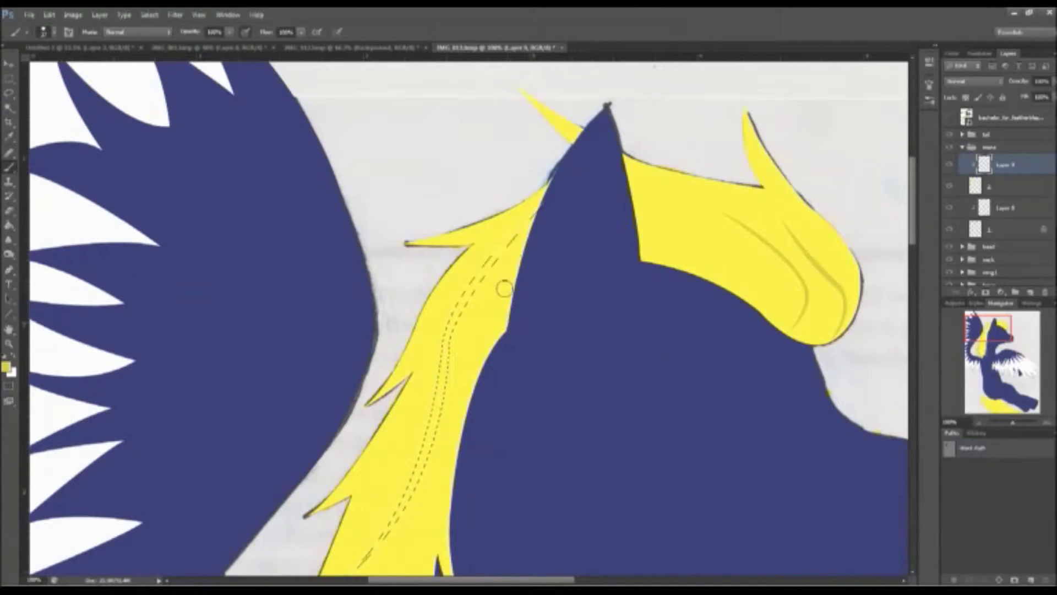
{"action": "scroll", "coordinate": [505, 288], "scroll_direction": "down", "scroll_amount": 2}
{"action": "left_click_drag", "start_coordinate": [468, 166], "coordinate": [358, 429]}
{"action": "scroll", "coordinate": [349, 406], "scroll_direction": "down", "scroll_amount": 3}
{"action": "key", "text": "ctrl+d"}
- Trace another thin strand down the lower part of the back mane and close the path
{"action": "key", "text": "p"}
{"action": "mouse_move", "coordinate": [355, 472]}
{"action": "left_mouse_down"}
{"action": "mouse_move", "coordinate": [364, 567]}
{"action": "mouse_move", "coordinate": [345, 568]}
{"action": "left_mouse_up"}
{"action": "scroll", "coordinate": [346, 551], "scroll_direction": "down", "scroll_amount": 1}
{"action": "left_click_drag", "start_coordinate": [324, 461], "coordinate": [298, 479]}
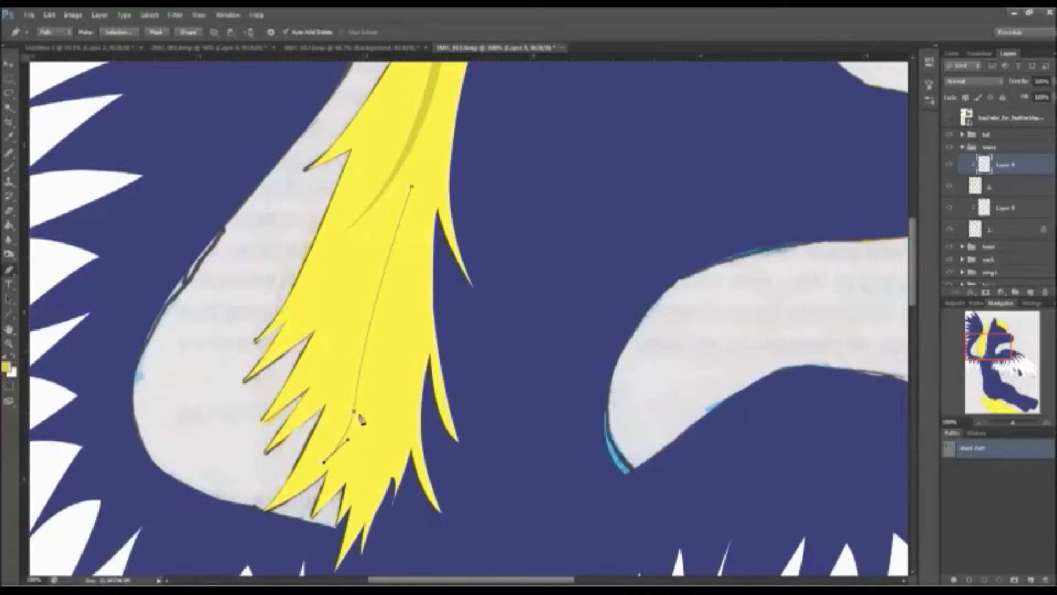
{"action": "left_click", "coordinate": [445, 106]}
- Convert the lower mane strand's path to a selection and paint it darker yellow
{"action": "right_click", "coordinate": [445, 106]}
{"action": "left_click", "coordinate": [477, 137]}
{"action": "key", "text": "Return"}
{"action": "key", "text": "b"}
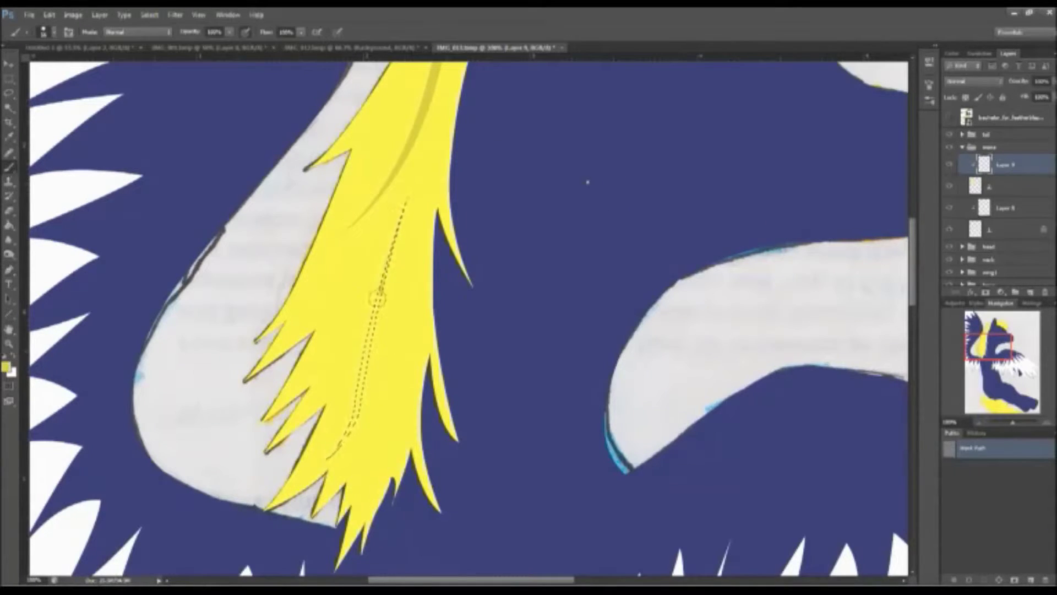
{"action": "key", "text": "ctrl+minus"}
{"action": "key", "text": "ctrl+minus"}
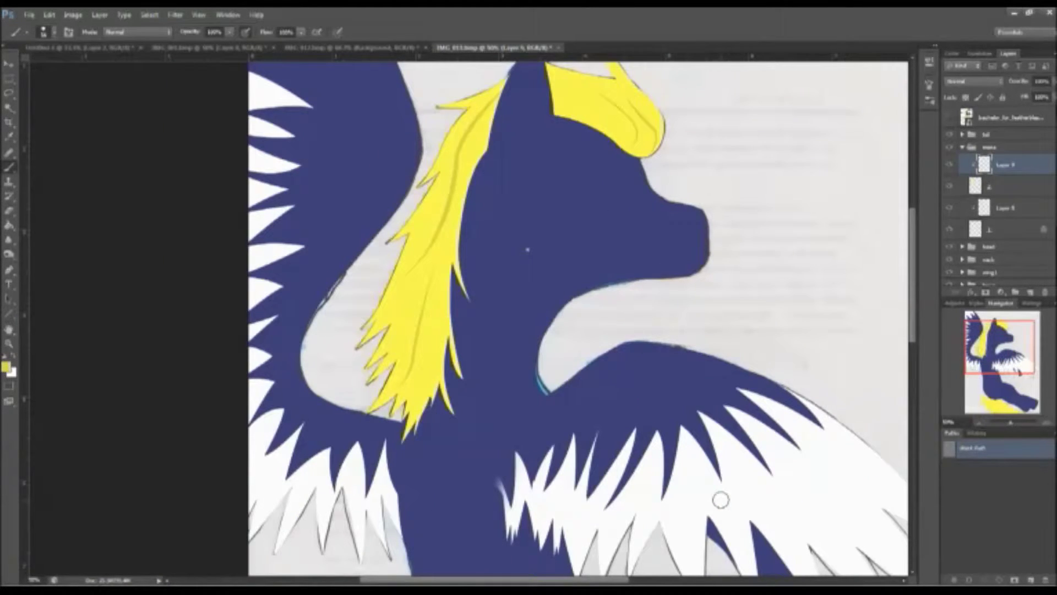
- Collapse the mane group, add a clipped layer above the head group's base layer and set the base opacity to 27%
{"action": "left_click", "coordinate": [963, 147]}
{"action": "left_click", "coordinate": [963, 160]}
{"action": "left_click", "coordinate": [1003, 199]}
{"action": "left_click", "coordinate": [1031, 293]}
{"action": "left_click", "coordinate": [994, 199]}
{"action": "type", "text": "27"}
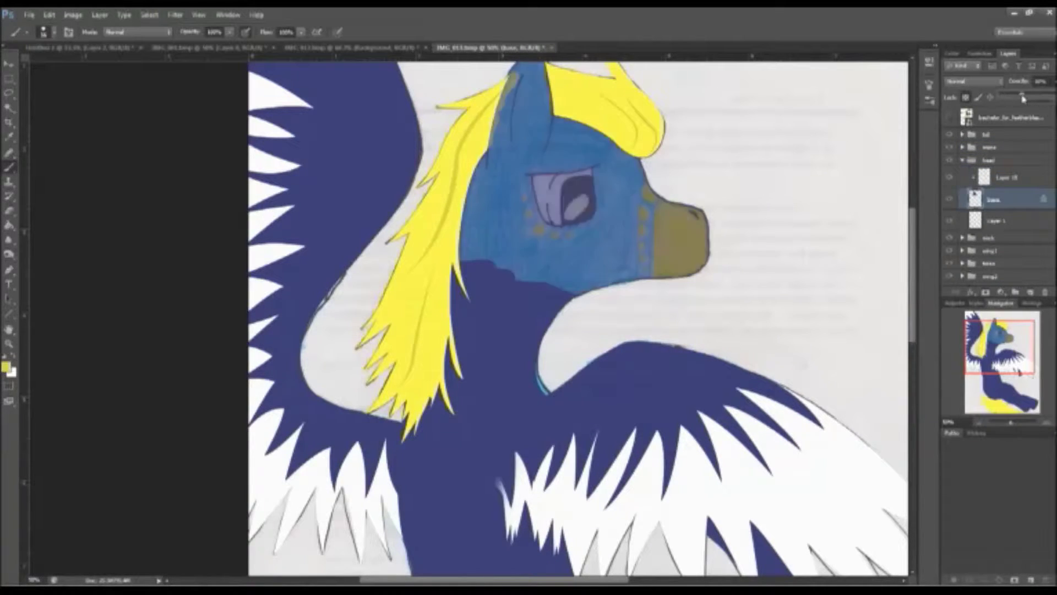
- Trace around the muzzle with the Pen tool and paint it the mane's bright yellow on the clipped layer
{"action": "key", "text": "ctrl+plus"}
{"action": "key", "text": "ctrl+plus"}
{"action": "key", "text": "ctrl+plus"}
{"action": "key", "text": "p"}
{"action": "left_click", "coordinate": [509, 307]}
{"action": "key", "text": "ctrl+minus"}
{"action": "key", "text": "ctrl+minus"}
{"action": "key", "text": "ctrl+minus"}
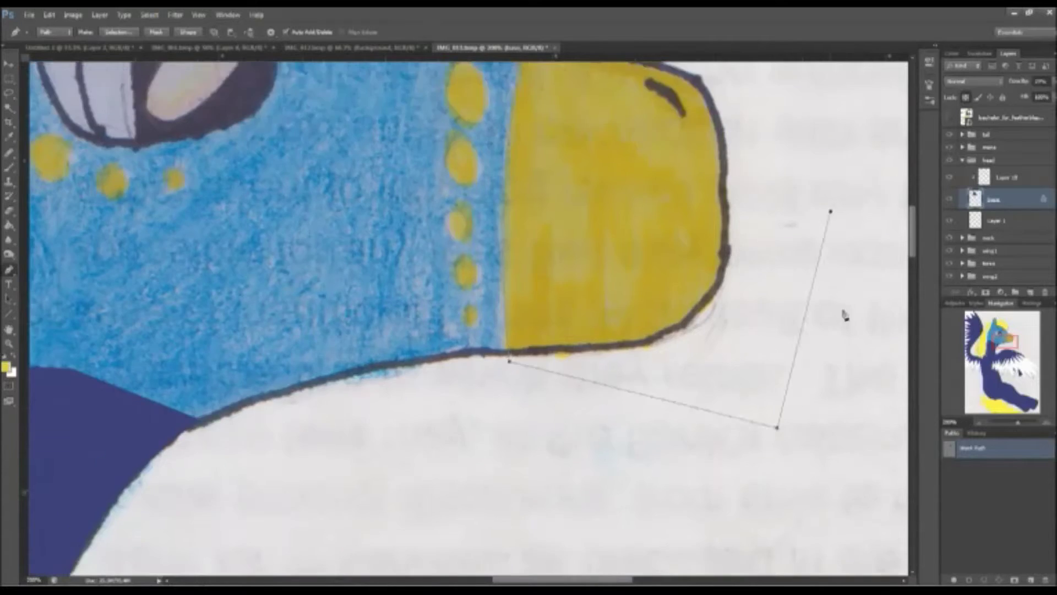
{"action": "key", "text": "i"}
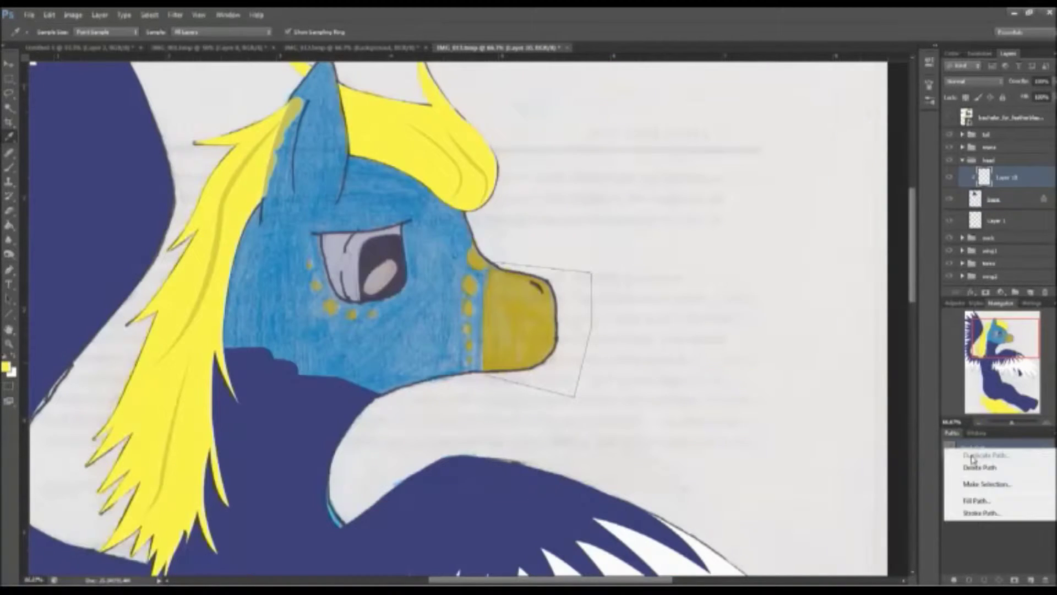
{"action": "mouse_move", "coordinate": [548, 252]}
{"action": "left_mouse_down"}
{"action": "mouse_move", "coordinate": [498, 311]}
{"action": "mouse_move", "coordinate": [518, 358]}
{"action": "left_mouse_up"}
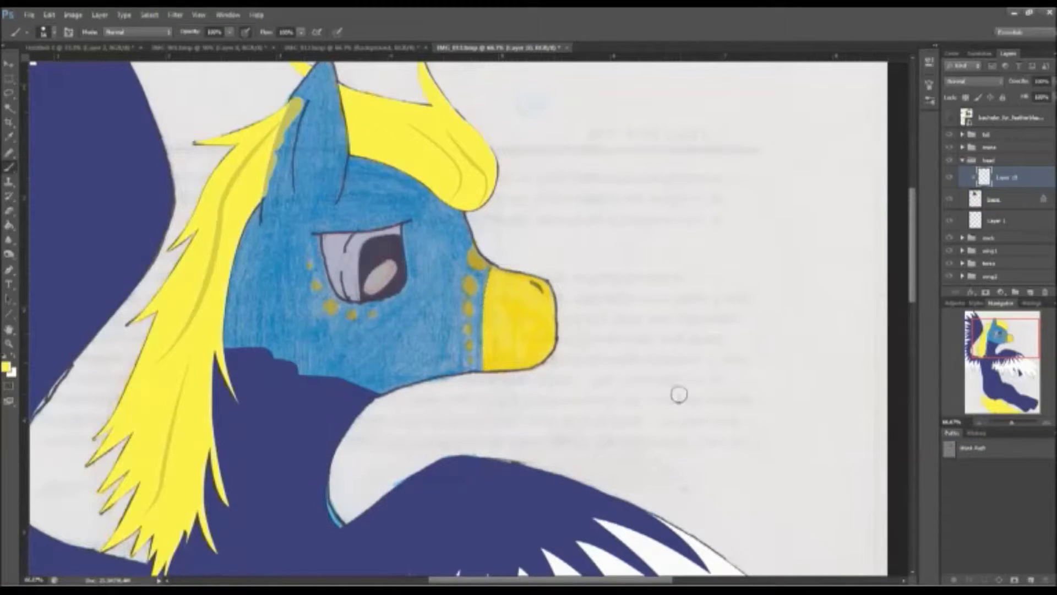
- Add another clipped layer in the head group, trace the nostril mark with the Pen tool and fill it black
{"action": "left_click", "coordinate": [1015, 292]}
{"action": "key", "text": "ctrl+plus"}
{"action": "left_click", "coordinate": [5, 366]}
{"action": "left_click", "coordinate": [567, 135]}
{"action": "key", "text": "p"}
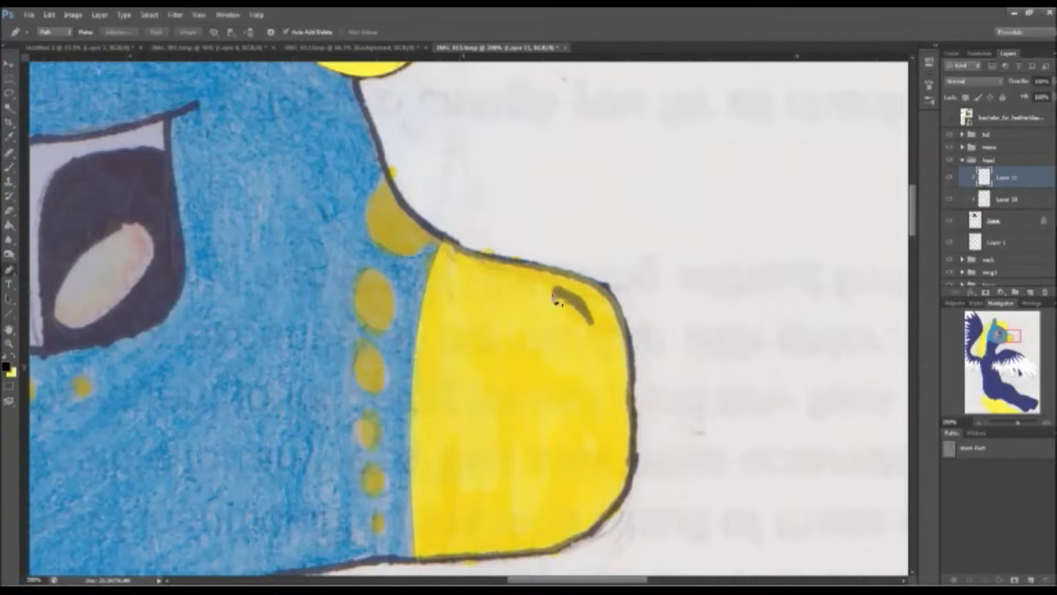
{"action": "left_click", "coordinate": [549, 285]}
{"action": "left_click", "coordinate": [594, 291]}
{"action": "left_click", "coordinate": [596, 330]}
{"action": "left_click", "coordinate": [600, 373]}
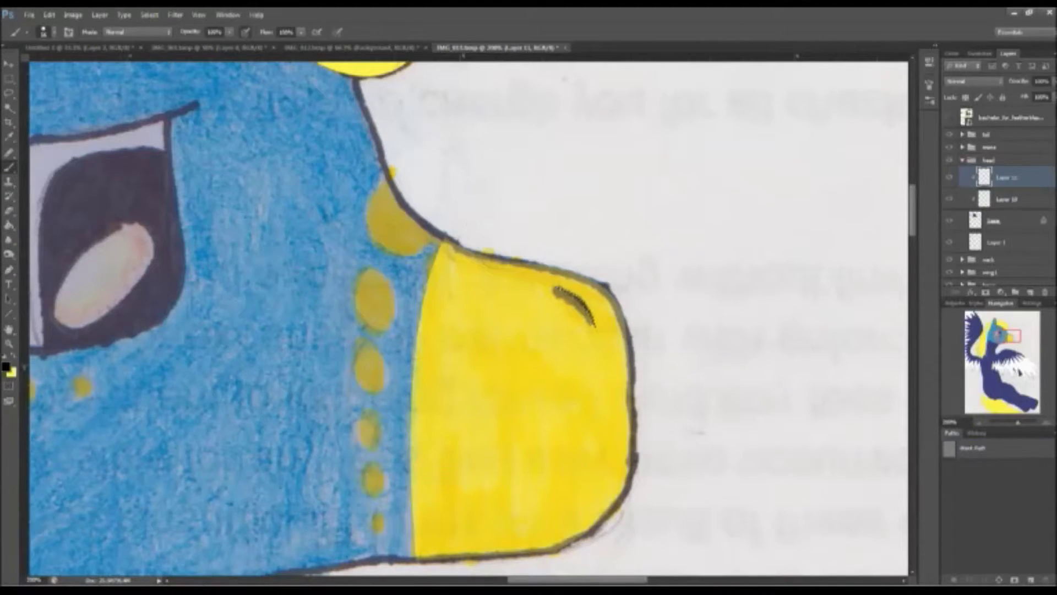
- Trace the ear's long inner line, paint it black and restore the head's base layer to full opacity
{"action": "scroll", "coordinate": [472, 212], "scroll_direction": "down", "scroll_amount": 1}
{"action": "left_click_drag", "start_coordinate": [253, 303], "coordinate": [441, 373]}
{"action": "scroll", "coordinate": [453, 190], "scroll_direction": "up", "scroll_amount": 1}
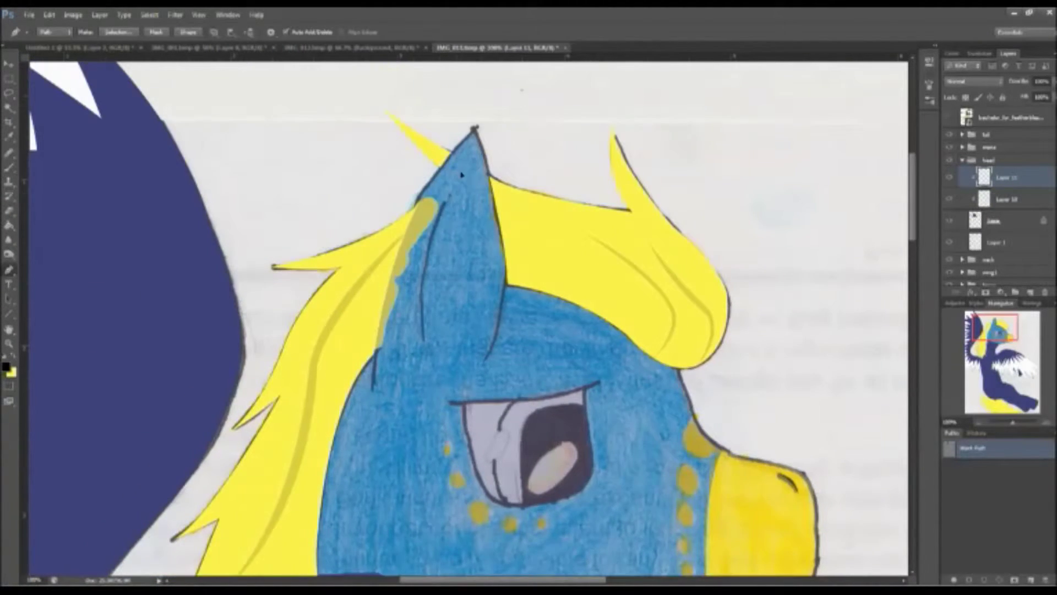
{"action": "scroll", "coordinate": [496, 144], "scroll_direction": "up", "scroll_amount": 2}
{"action": "left_click", "coordinate": [118, 31]}
{"action": "key", "text": "Return"}
{"action": "key", "text": "b"}
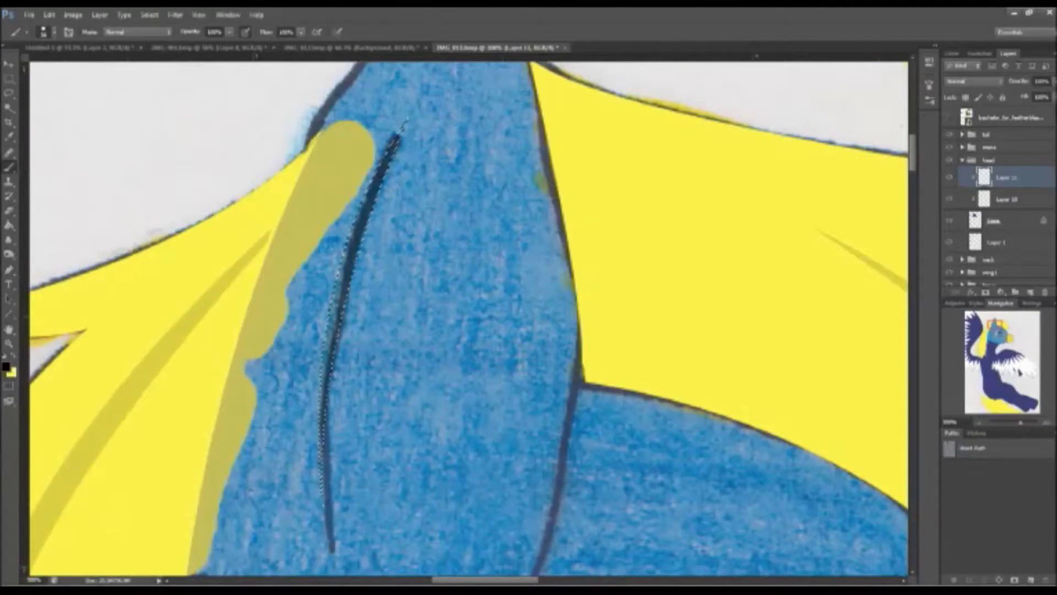
{"action": "key", "text": "alt+bracketleft"}
{"action": "key", "text": "alt+bracketleft"}
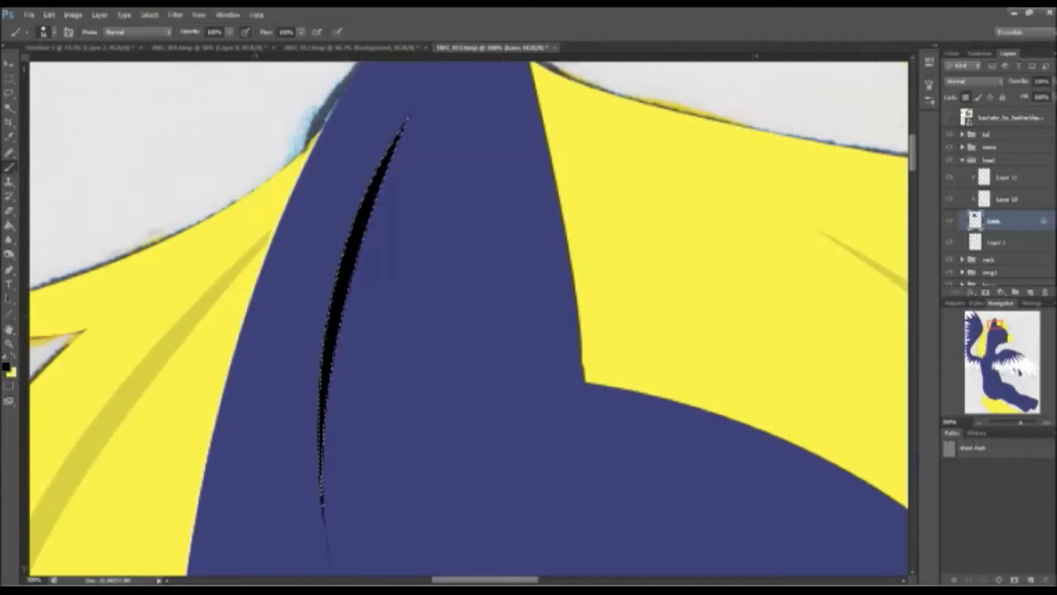
- With the base layer temporarily at 40% opacity, trace the short line behind the ear and paint it black on the top clipped layer
{"action": "scroll", "coordinate": [787, 314], "scroll_direction": "down", "scroll_amount": 4}
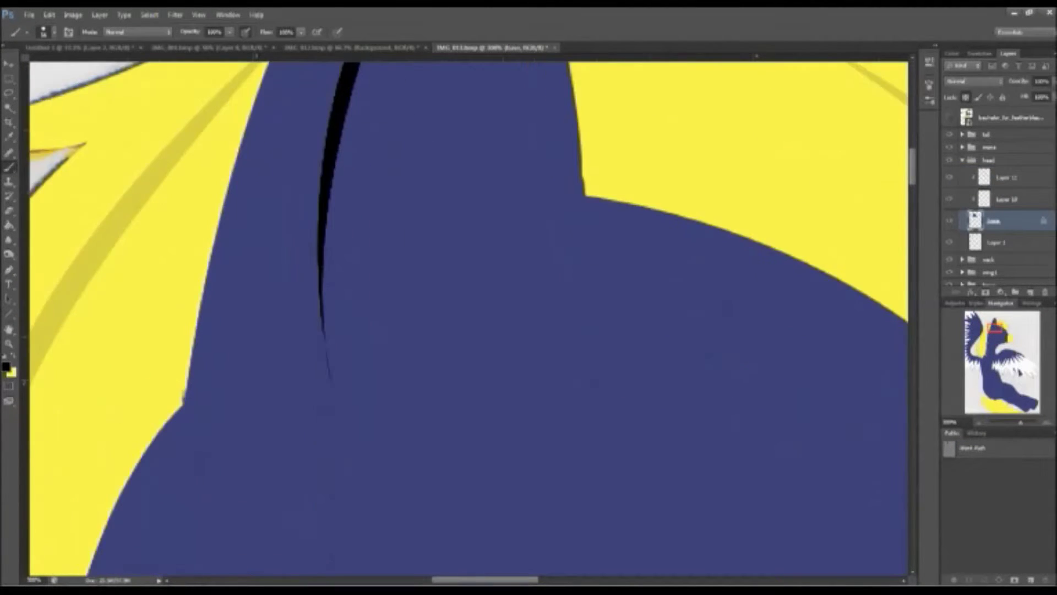
{"action": "key", "text": "p"}
{"action": "key", "text": "4"}
{"action": "left_click", "coordinate": [175, 391]}
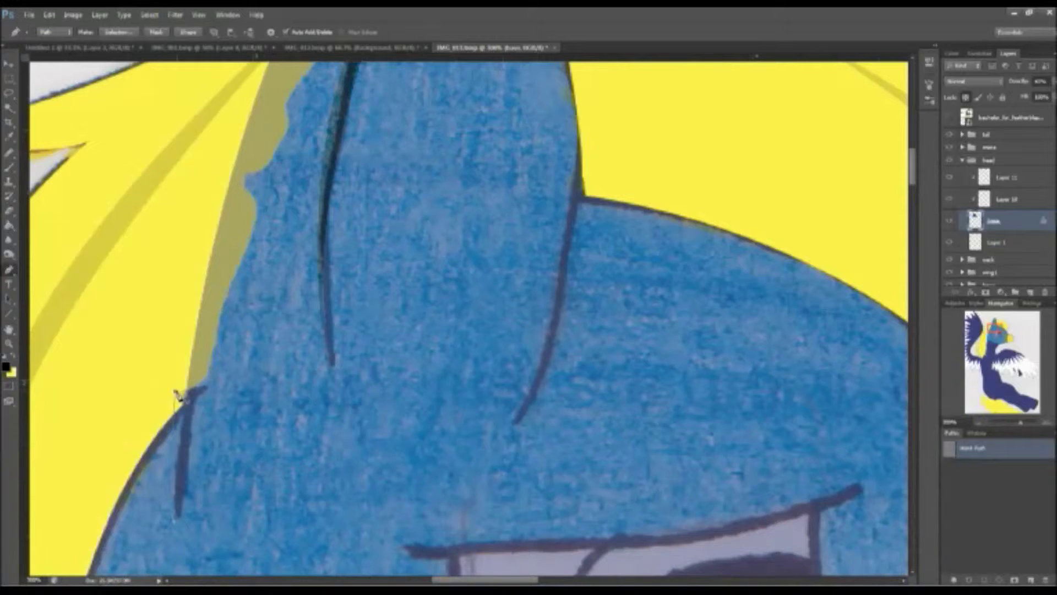
{"action": "key", "text": "ctrl+Return"}
{"action": "key", "text": "v"}
{"action": "key", "text": "0"}
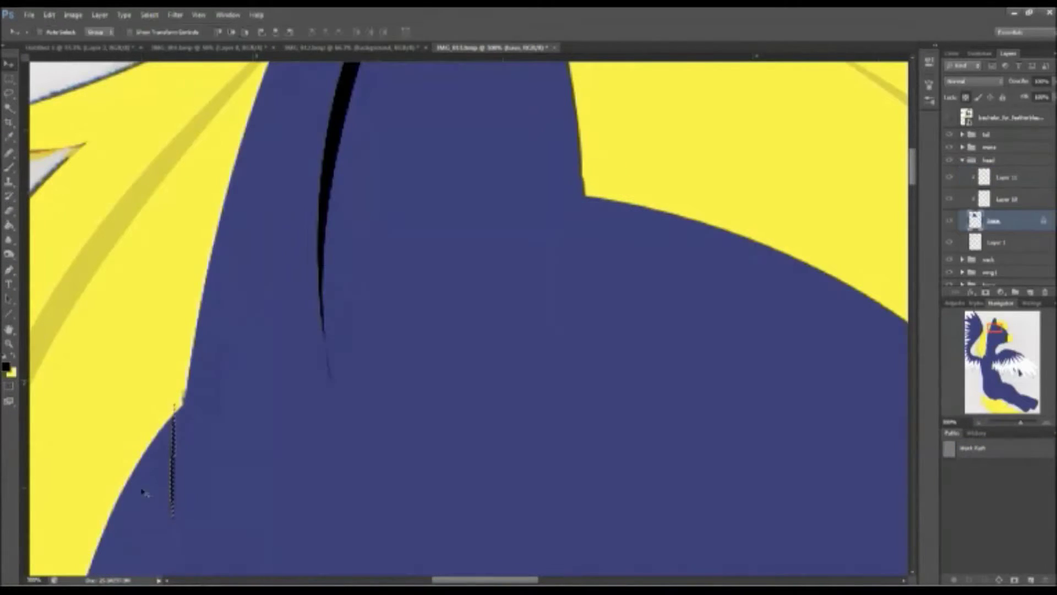
{"action": "left_click", "coordinate": [1008, 177]}
- Trace the short line at the front of the ear's base with the Pen tool and paint it black
{"action": "key", "text": "p"}
{"action": "left_click", "coordinate": [577, 353]}
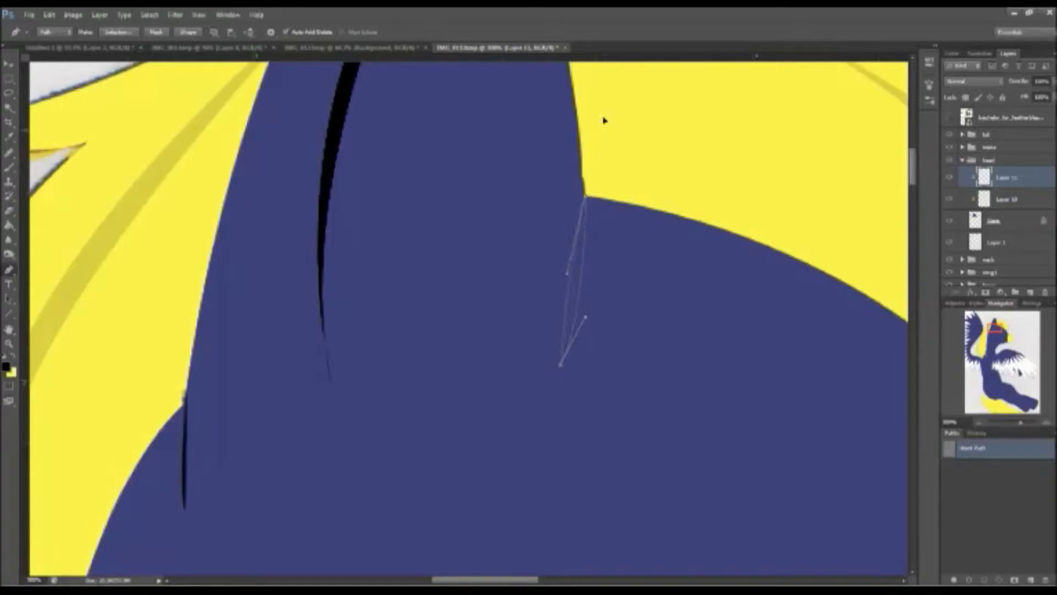
{"action": "right_click", "coordinate": [972, 448]}
{"action": "left_click", "coordinate": [975, 474]}
{"action": "key", "text": "Return"}
{"action": "key", "text": "b"}
{"action": "key", "text": "ctrl+minus"}
{"action": "key", "text": "ctrl+minus"}
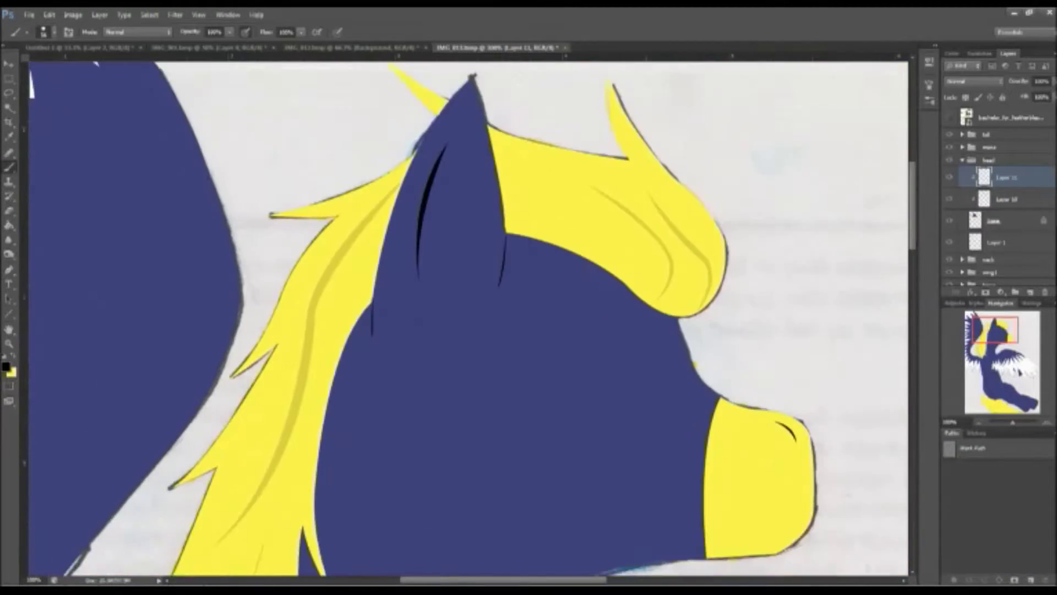
- With the head's base layer temporarily translucent, trace the jaw line, paint it black and restore the layer to full opacity
{"action": "key", "text": "alt+bracketleft"}
{"action": "key", "text": "alt+bracketleft"}
{"action": "key", "text": "ctrl+plus"}
{"action": "key", "text": "ctrl+plus"}
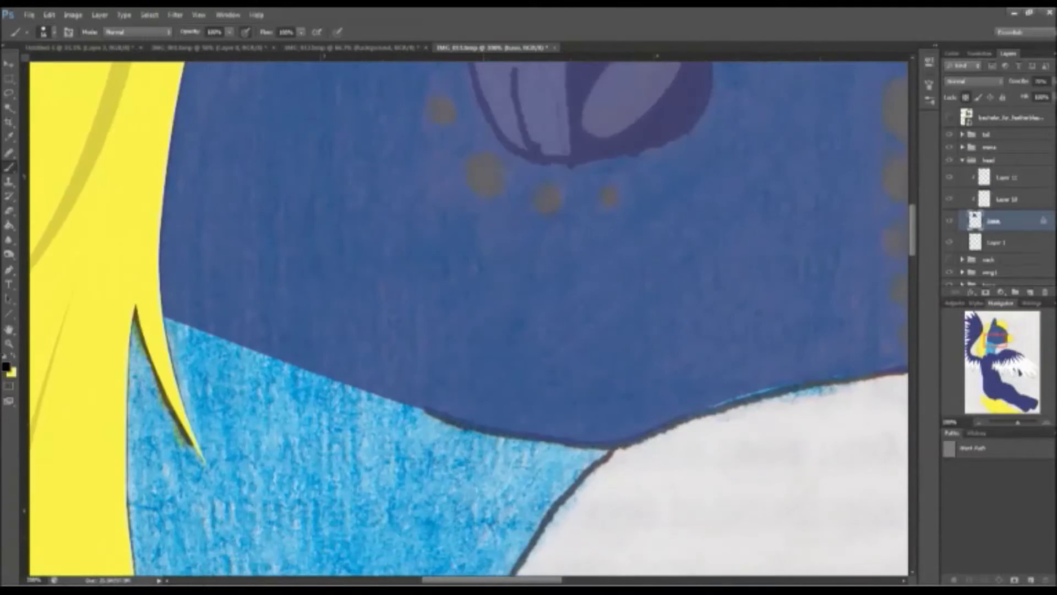
{"action": "key", "text": "p"}
{"action": "left_click", "coordinate": [402, 397]}
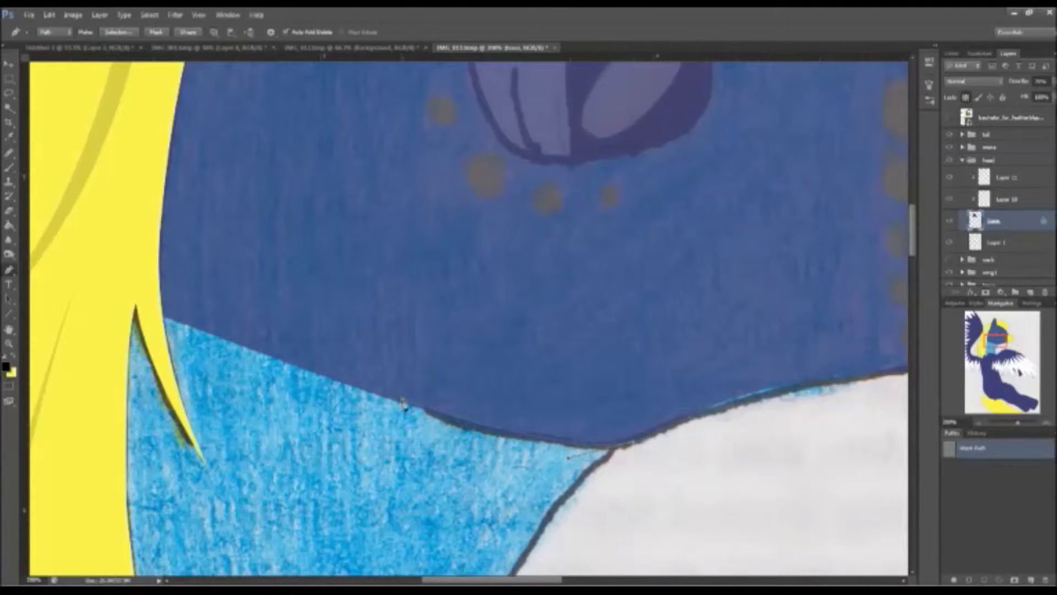
{"action": "right_click", "coordinate": [722, 507]}
{"action": "left_click", "coordinate": [751, 529]}
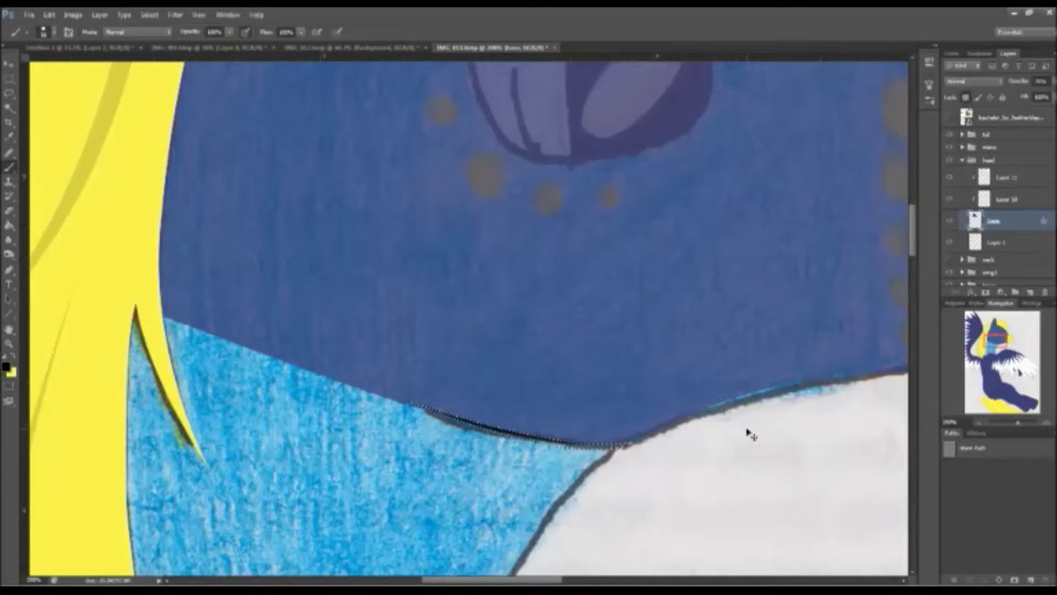
{"action": "left_click", "coordinate": [1000, 176]}
{"action": "key", "text": "ctrl+d"}
{"action": "key", "text": "0"}
- Sample the head's navy, brush it along the underside of the jaw line and show the neck group again
{"action": "left_click", "coordinate": [397, 386], "text": "alt"}
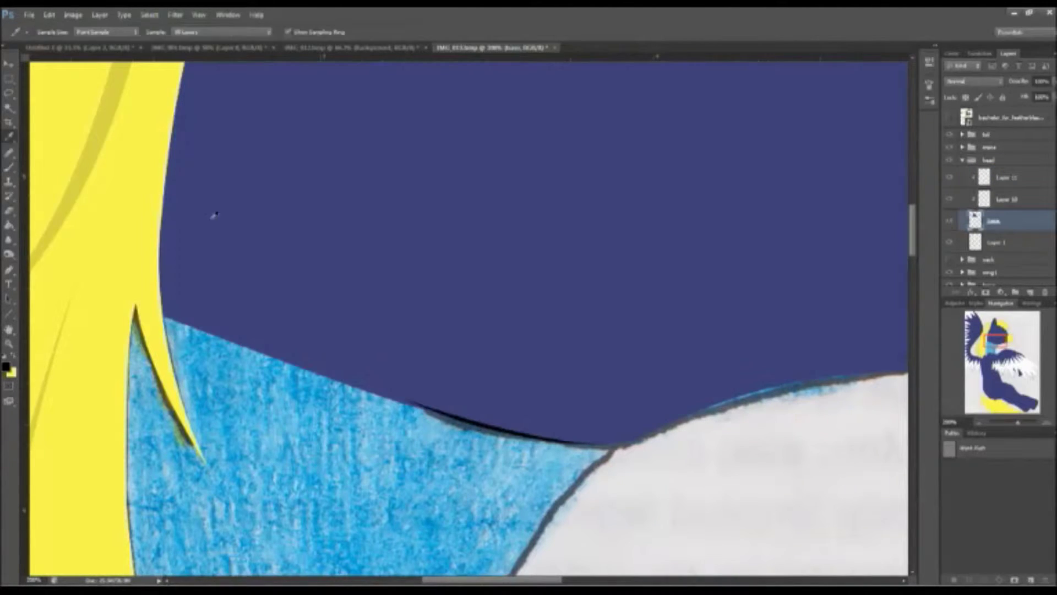
{"action": "left_click_drag", "start_coordinate": [399, 416], "coordinate": [578, 449]}
{"action": "left_click", "coordinate": [949, 259]}
{"action": "key", "text": "ctrl+minus"}
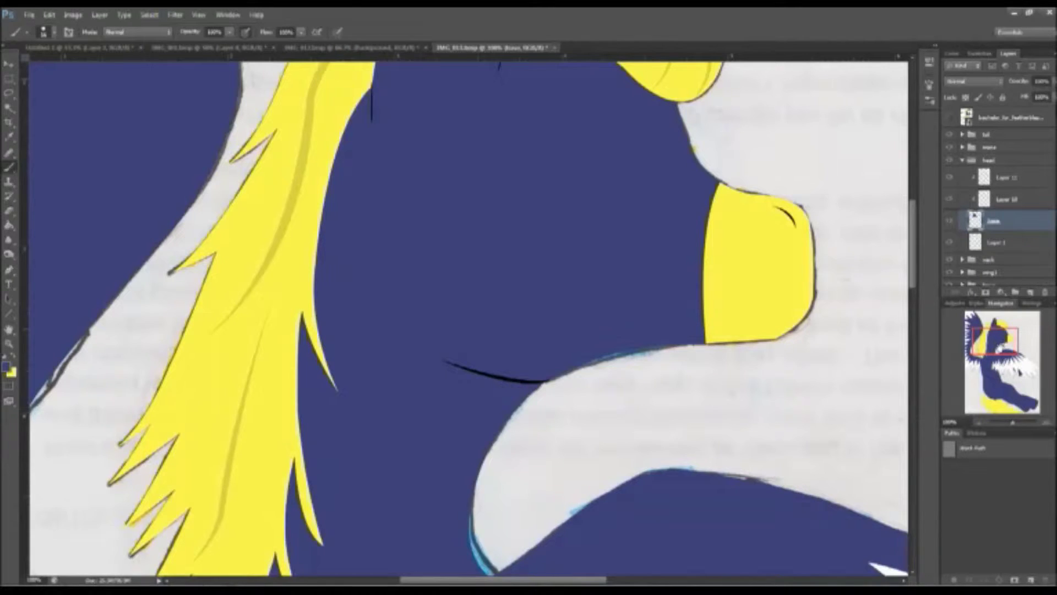
- With the head's base translucent, paint the topmost yellow dot behind the muzzle on the clipped Layer 10
{"action": "scroll", "coordinate": [468, 319], "scroll_direction": "up", "scroll_amount": 3}
{"action": "left_click", "coordinate": [949, 199]}
{"action": "left_click", "coordinate": [1000, 199]}
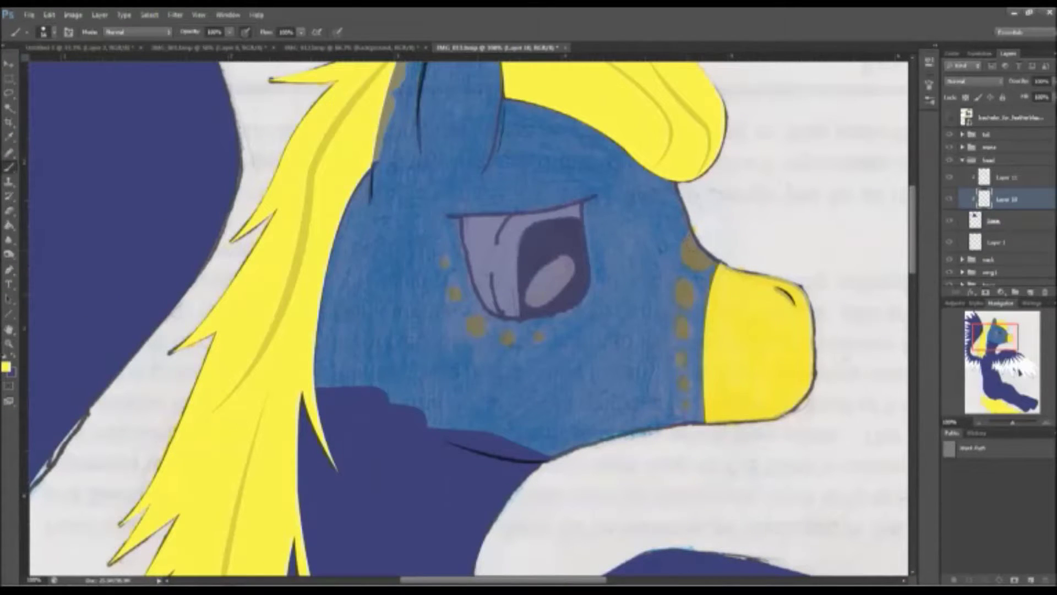
{"action": "right_click", "coordinate": [713, 258]}
{"action": "right_click", "coordinate": [668, 289]}
{"action": "left_click", "coordinate": [683, 279]}
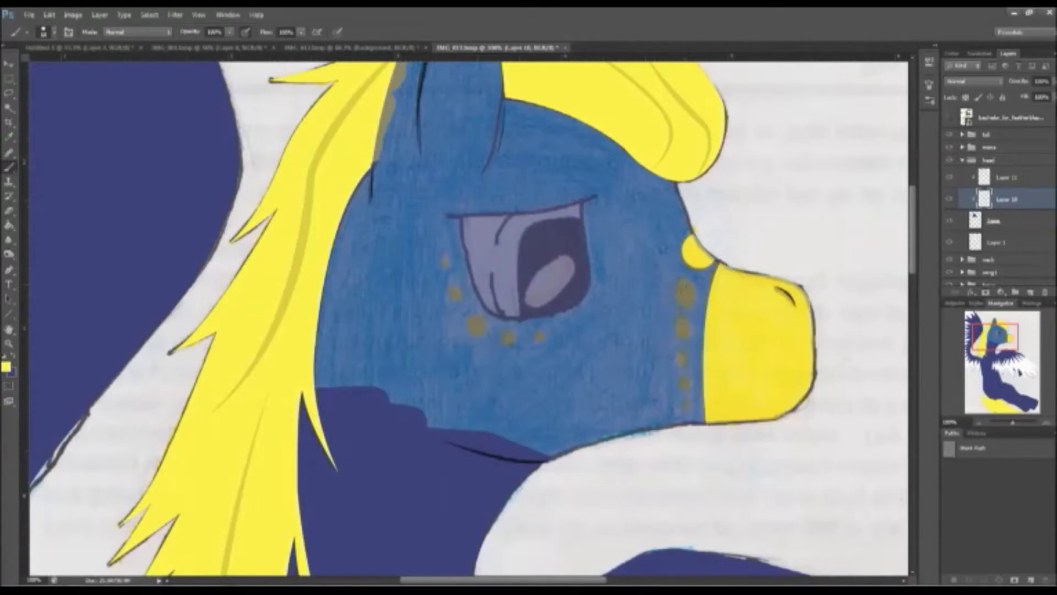
- Paint the remaining yellow dots down the muzzle's edge, reducing the brush size to match each sketched dot
{"action": "right_click", "coordinate": [670, 329]}
{"action": "left_click", "coordinate": [678, 315]}
{"action": "right_click", "coordinate": [685, 338]}
{"action": "left_click", "coordinate": [678, 348]}
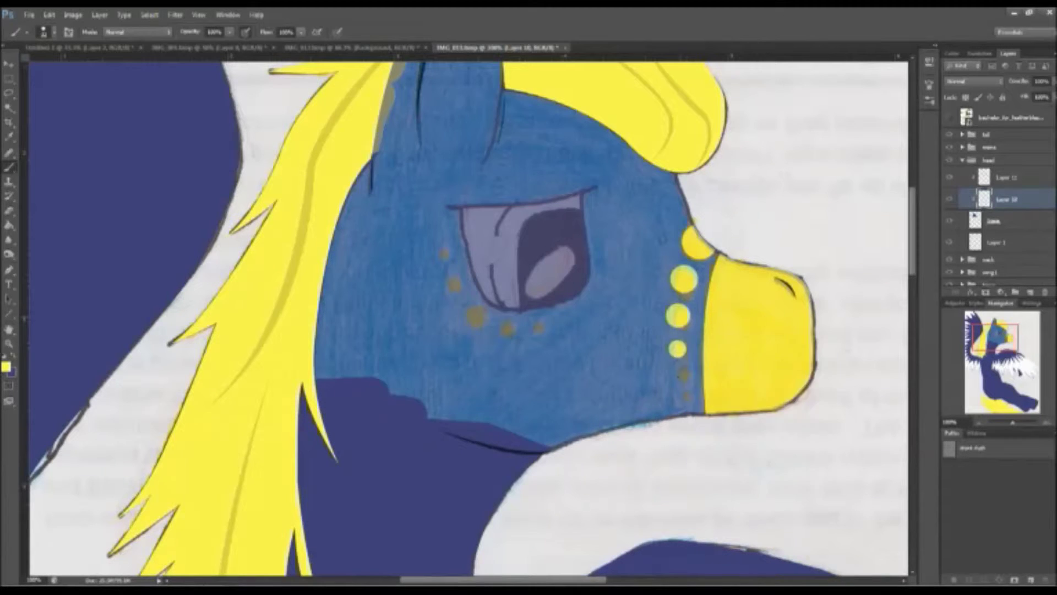
{"action": "right_click", "coordinate": [685, 369]}
{"action": "left_click", "coordinate": [682, 374]}
{"action": "right_click", "coordinate": [690, 385]}
{"action": "left_click", "coordinate": [687, 394]}
- Paint the five yellow dots beneath and behind the eye, resizing the hard brush to match the sketch
{"action": "right_click", "coordinate": [487, 332]}
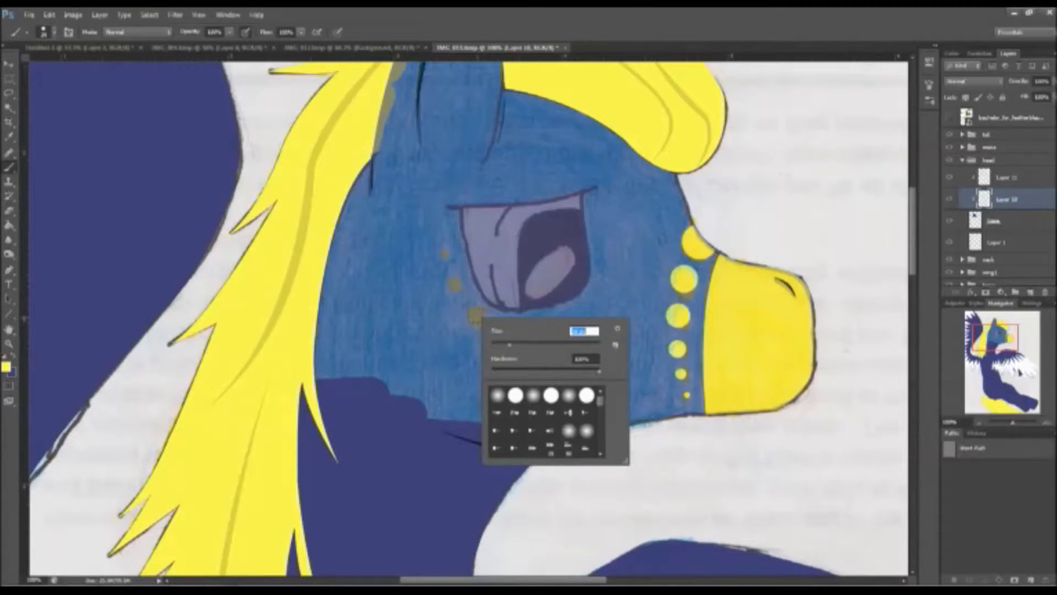
{"action": "left_click", "coordinate": [477, 315]}
{"action": "right_click", "coordinate": [511, 323]}
{"action": "left_click", "coordinate": [508, 327]}
{"action": "left_click", "coordinate": [455, 284]}
{"action": "right_click", "coordinate": [551, 325]}
{"action": "left_click", "coordinate": [538, 328]}
{"action": "left_click", "coordinate": [445, 254]}
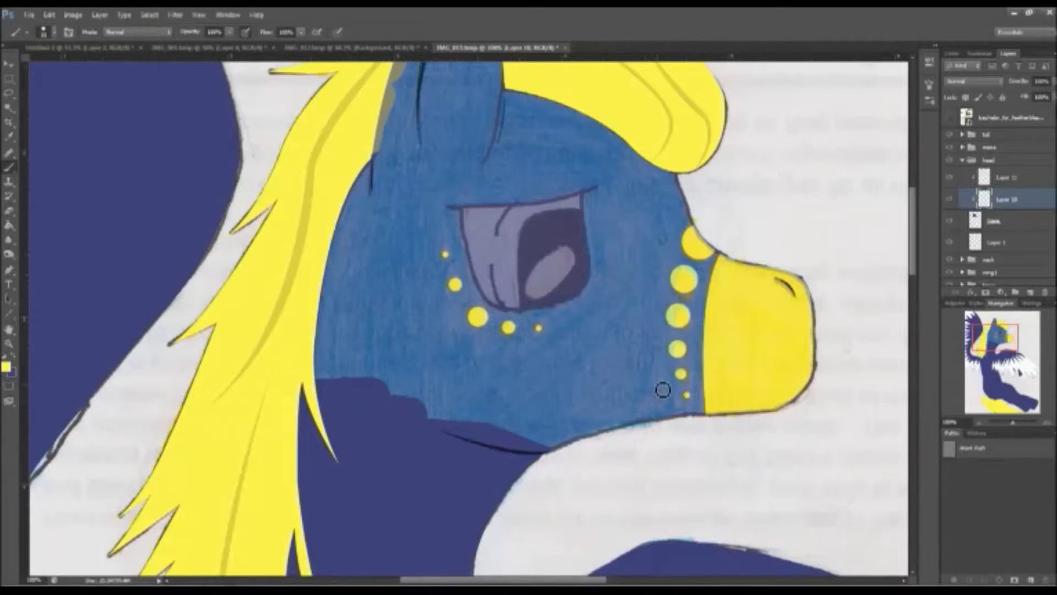
- Add a clipped layer named eye in the head group, trace the eye's outline and paint it white
{"action": "left_click", "coordinate": [1015, 292]}
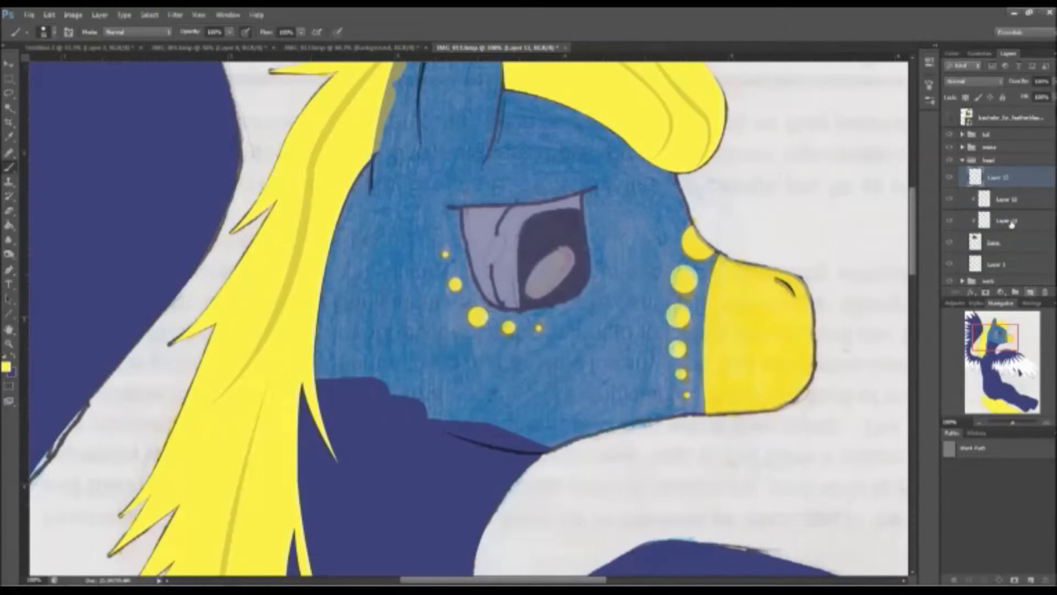
{"action": "key", "text": "ctrl+plus"}
{"action": "key", "text": "p"}
{"action": "left_click", "coordinate": [572, 370]}
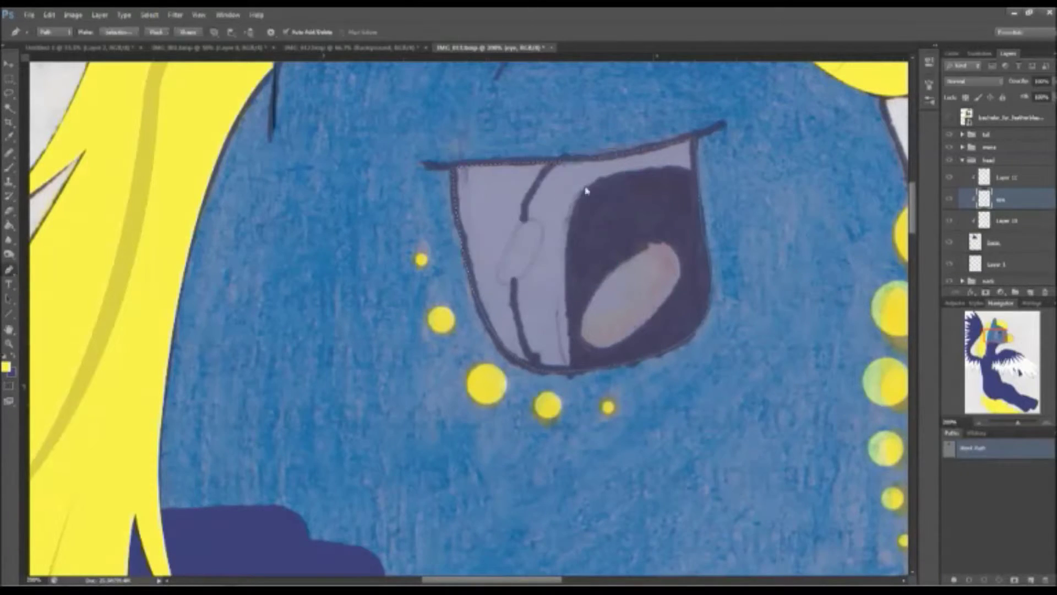
{"action": "key", "text": "ctrl+Return"}
{"action": "key", "text": "b"}
{"action": "key", "text": "d"}
{"action": "key", "text": "x"}
{"action": "left_click_drag", "start_coordinate": [584, 190], "coordinate": [583, 248]}
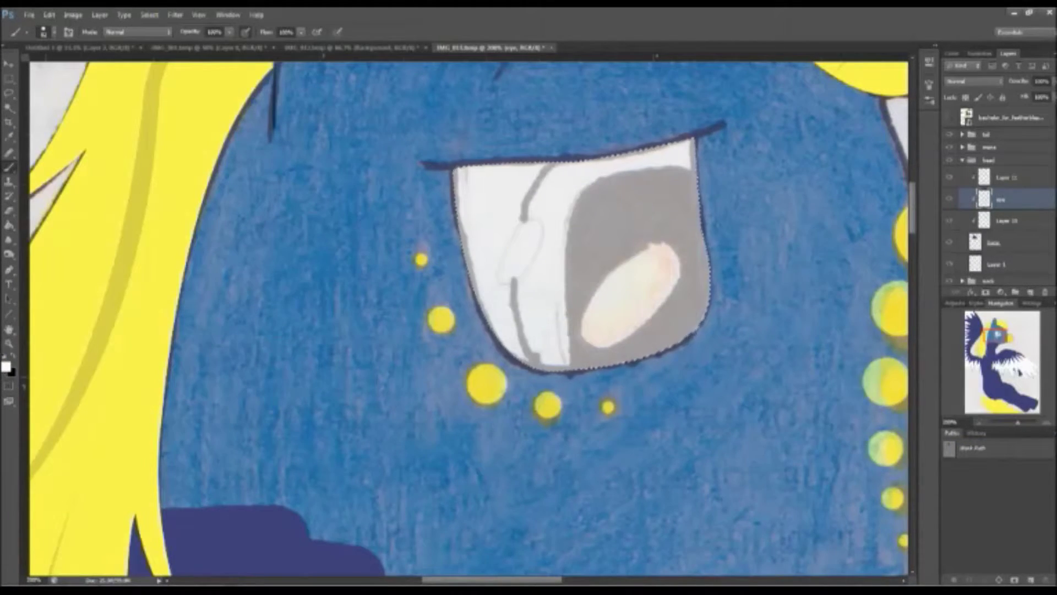
- Add a clipped layer above the eye layer, trace the iris with the Pen tool and paint it blue-violet
{"action": "left_click", "coordinate": [5, 365]}
{"action": "left_click", "coordinate": [655, 144]}
{"action": "key", "text": "Return"}
{"action": "key", "text": "p"}
{"action": "left_click_drag", "start_coordinate": [511, 271], "coordinate": [639, 581]}
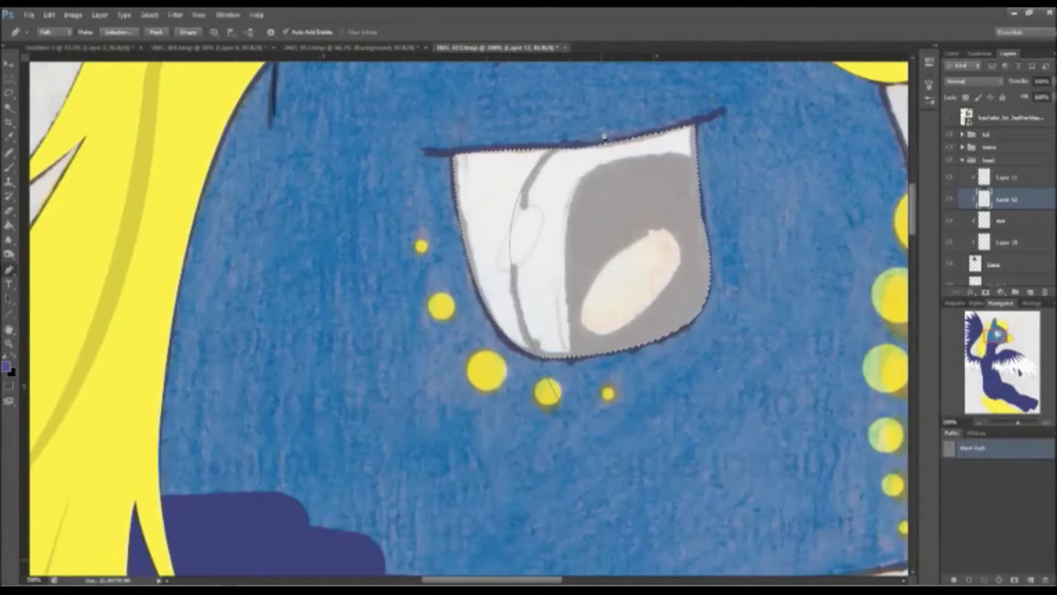
{"action": "key", "text": "ctrl+Return"}
{"action": "key", "text": "b"}
{"action": "mouse_move", "coordinate": [567, 309]}
{"action": "left_mouse_down"}
{"action": "mouse_move", "coordinate": [617, 286]}
{"action": "mouse_move", "coordinate": [650, 176]}
{"action": "left_mouse_up"}
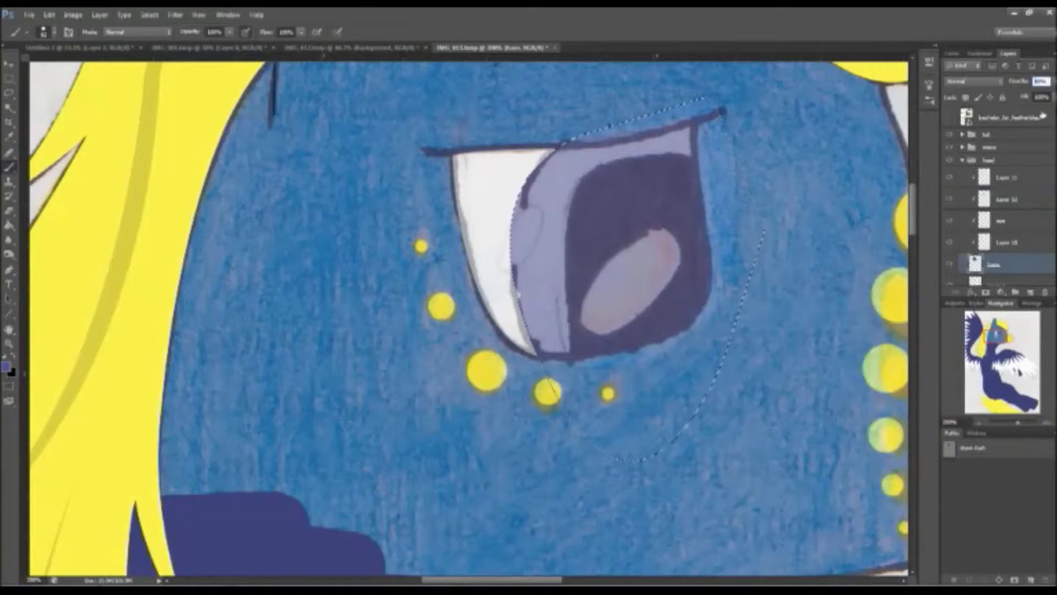
- Restore the head's base to 100% opacity, group the eye and iris layers and clip the iris to the eye shape
{"action": "type", "text": "100"}
{"action": "key", "text": "Return"}
{"action": "left_click", "coordinate": [1008, 199]}
{"action": "left_click", "coordinate": [1013, 221], "text": "shift"}
{"action": "key", "text": "ctrl+g"}
{"action": "right_click", "coordinate": [1001, 246]}
{"action": "left_click", "coordinate": [970, 187]}
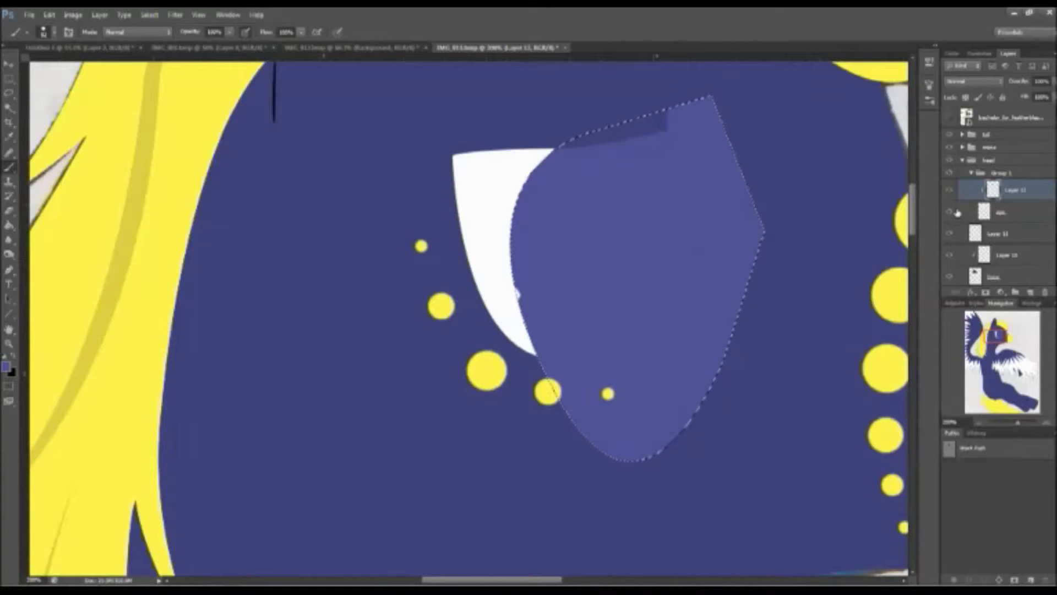
- Check the eye layers one by one and remove the stray iris colour from the head's base layer
{"action": "left_click", "coordinate": [951, 193]}
{"action": "left_click", "coordinate": [994, 275]}
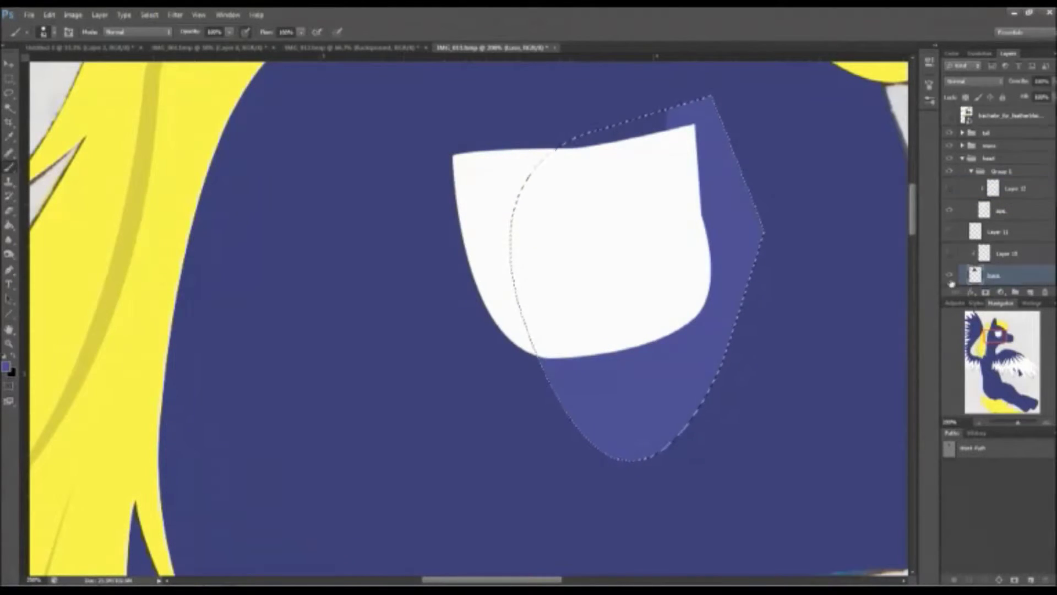
{"action": "left_click", "coordinate": [1008, 188]}
{"action": "left_click", "coordinate": [949, 188]}
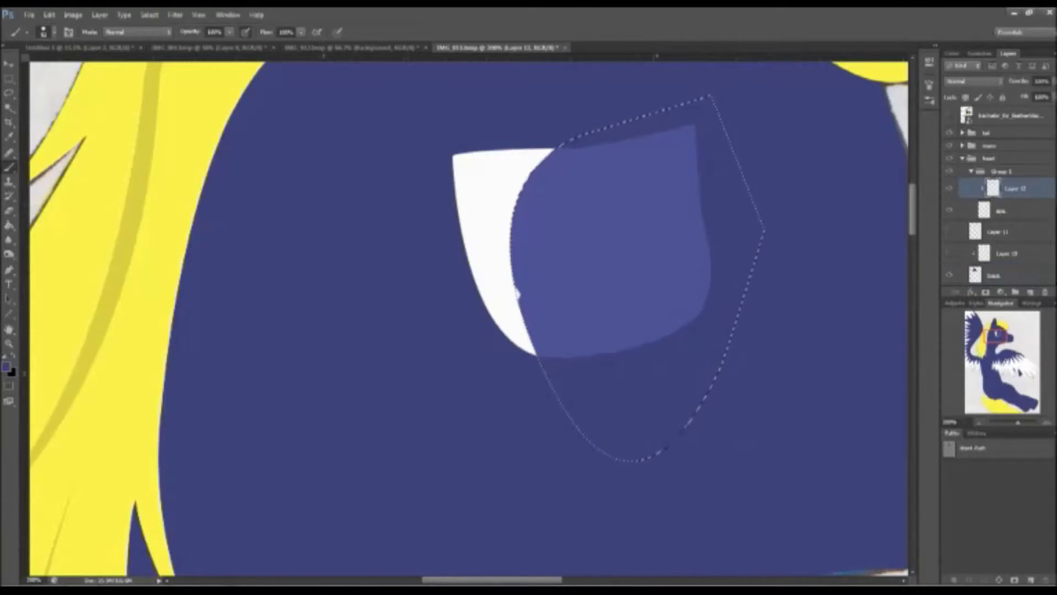
{"action": "left_click", "coordinate": [949, 231]}
- Shade the iris with a soft brush, adding a dark navy band across its middle and a lighter violet area above
{"action": "left_click", "coordinate": [6, 366]}
{"action": "left_click", "coordinate": [550, 135]}
{"action": "right_click", "coordinate": [572, 271]}
{"action": "left_click_drag", "start_coordinate": [515, 269], "coordinate": [567, 270]}
{"action": "left_click", "coordinate": [7, 366]}
{"action": "left_click", "coordinate": [567, 135]}
{"action": "left_click_drag", "start_coordinate": [567, 231], "coordinate": [510, 205]}
- Add a clipped layer in the eye group, trace the pupil with the Pen tool and fill it black
{"action": "key", "text": "ctrl+alt+shift+n"}
{"action": "right_click", "coordinate": [960, 195]}
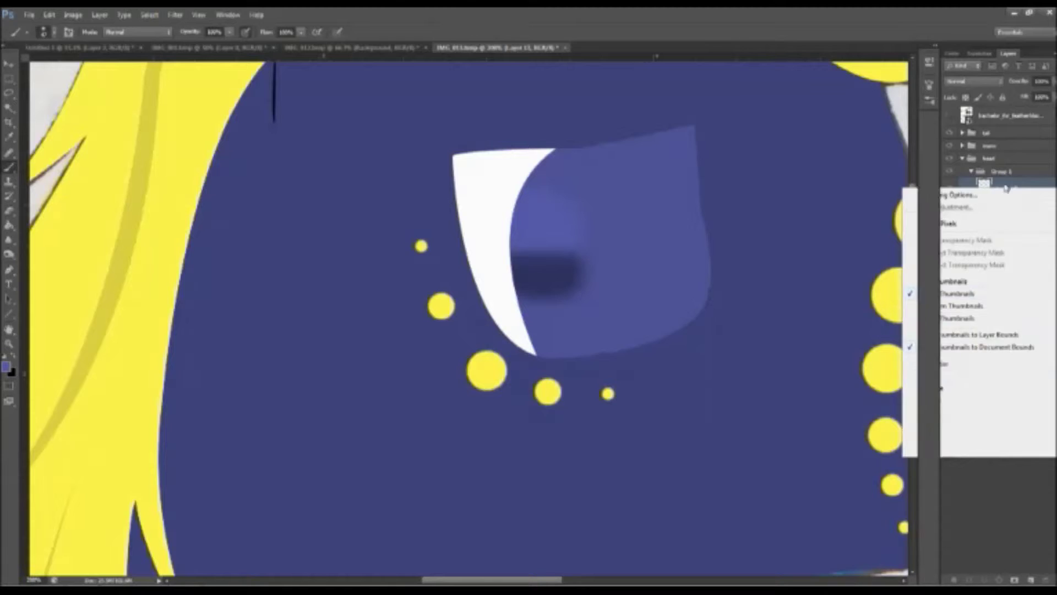
{"action": "key", "text": "Escape"}
{"action": "key", "text": "p"}
{"action": "left_click", "coordinate": [597, 359]}
{"action": "left_click_drag", "start_coordinate": [699, 151], "coordinate": [507, 161]}
{"action": "left_click", "coordinate": [720, 312]}
{"action": "mouse_move", "coordinate": [597, 358]}
{"action": "left_mouse_down"}
{"action": "mouse_move", "coordinate": [584, 351]}
{"action": "mouse_move", "coordinate": [689, 276]}
{"action": "mouse_move", "coordinate": [661, 176]}
{"action": "left_mouse_up"}
{"action": "key", "text": "ctrl+Return"}
{"action": "key", "text": "b"}
{"action": "key", "text": "x"}
{"action": "key", "text": "alt+bracketleft"}
{"action": "key", "text": "alt+bracketleft"}
{"action": "key", "text": "alt+bracketleft"}
{"action": "key", "text": "alt+bracketleft"}
{"action": "key", "text": "alt+bracketleft"}
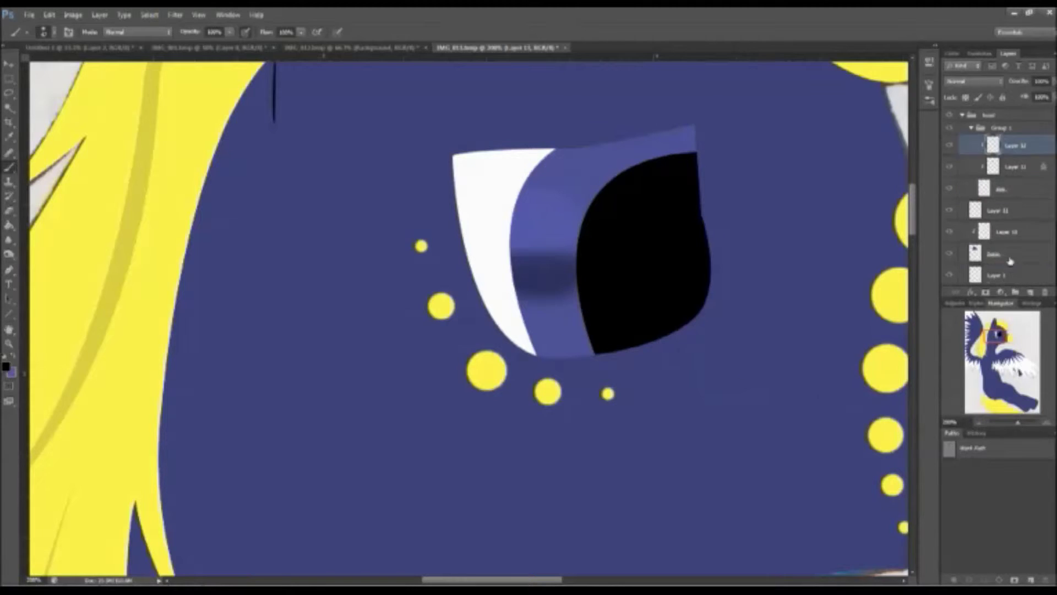
{"action": "key", "text": "x"}
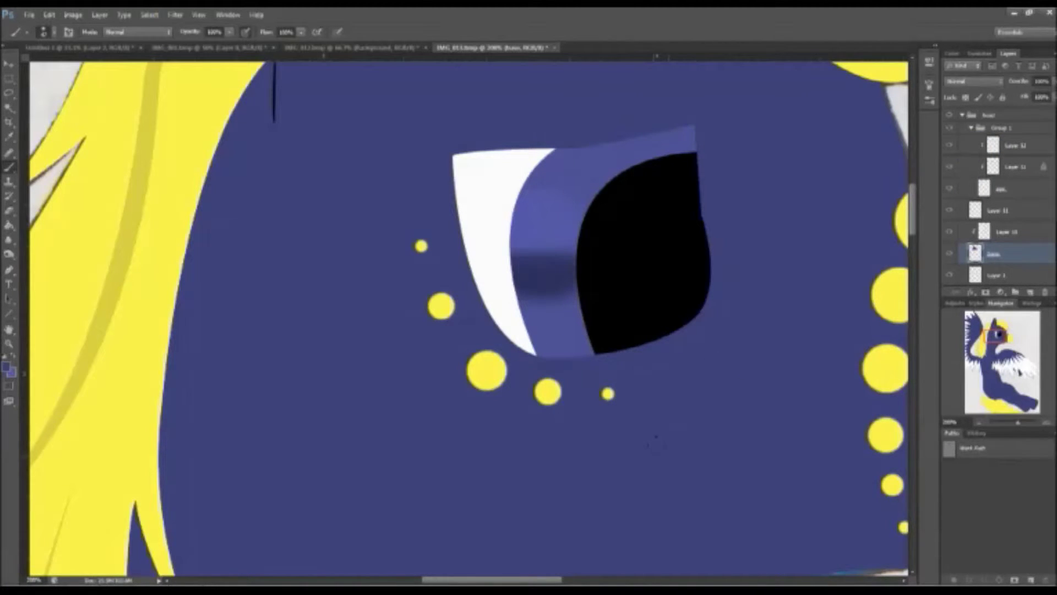
{"action": "scroll", "coordinate": [654, 441], "scroll_direction": "down", "scroll_amount": 1}
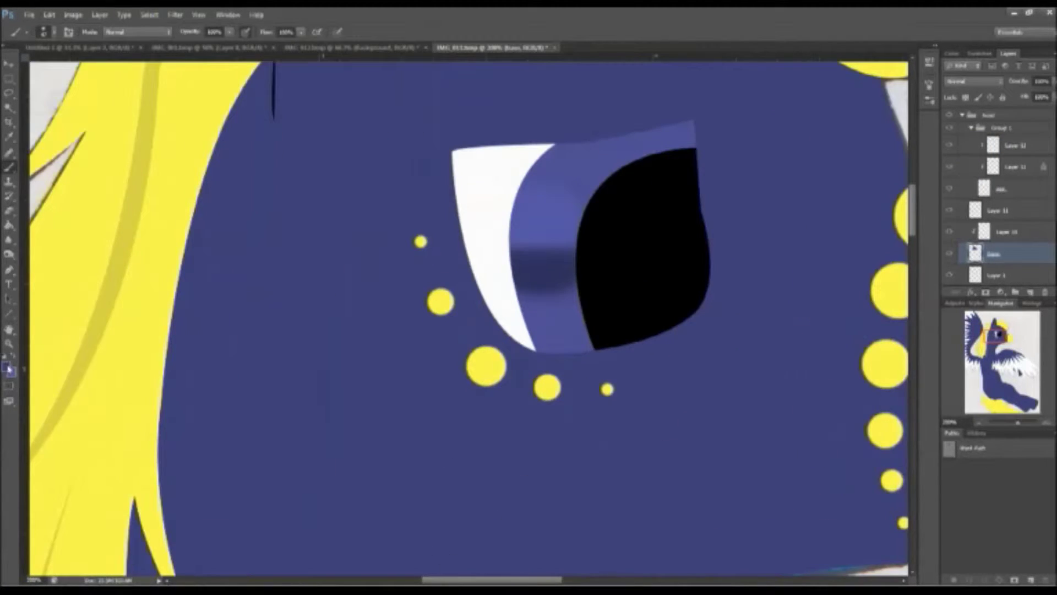
- Add a clipped layer above the pupil and paint a soft oval highlight in white with a pale yellow side
{"action": "left_click", "coordinate": [1017, 148]}
{"action": "key", "text": "ctrl+shift+alt+n"}
{"action": "left_click", "coordinate": [7, 367]}
{"action": "left_click", "coordinate": [285, 148]}
{"action": "left_click", "coordinate": [572, 130]}
{"action": "right_click", "coordinate": [612, 220]}
{"action": "double_click", "coordinate": [628, 300]}
{"action": "left_click", "coordinate": [655, 274]}
{"action": "left_click", "coordinate": [542, 193]}
{"action": "left_click", "coordinate": [6, 366]}
{"action": "left_click", "coordinate": [486, 366]}
{"action": "left_click", "coordinate": [567, 119]}
{"action": "left_click", "coordinate": [660, 275]}
- Brush bright red and golden yellow over the coloured side of the pupil's highlight
{"action": "left_click", "coordinate": [6, 367]}
{"action": "left_click", "coordinate": [437, 281]}
{"action": "left_click", "coordinate": [437, 179]}
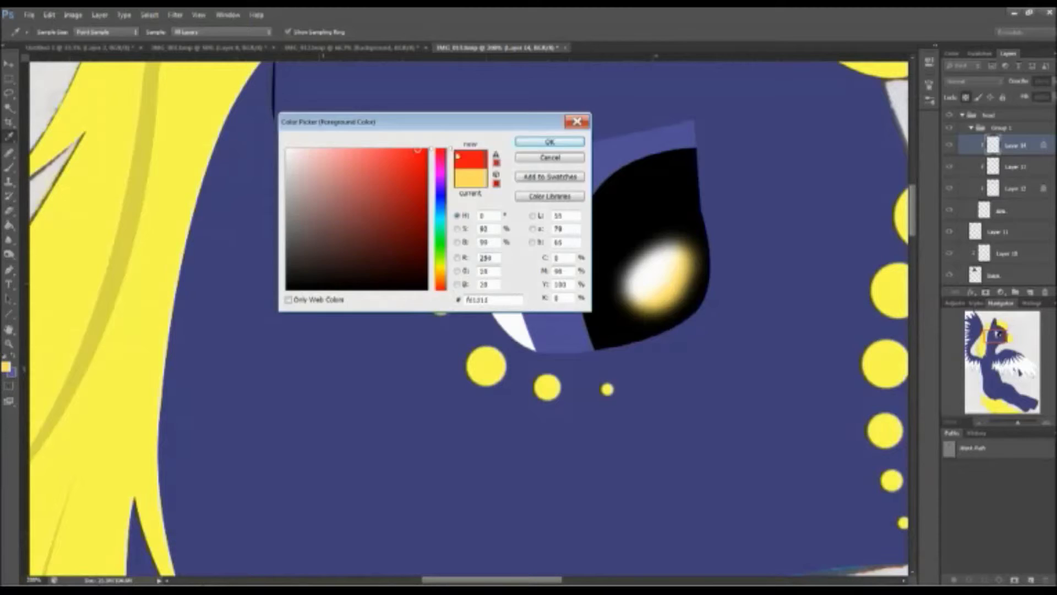
{"action": "left_click", "coordinate": [562, 141]}
{"action": "left_click_drag", "start_coordinate": [683, 248], "coordinate": [655, 309]}
{"action": "left_click", "coordinate": [6, 367]}
{"action": "left_click", "coordinate": [437, 281]}
{"action": "left_click", "coordinate": [561, 141]}
{"action": "left_click_drag", "start_coordinate": [683, 248], "coordinate": [656, 298]}
- Brush deeper orange tones over the outer side of the pupil's highlight to build a fiery gradient
{"action": "left_click", "coordinate": [6, 366]}
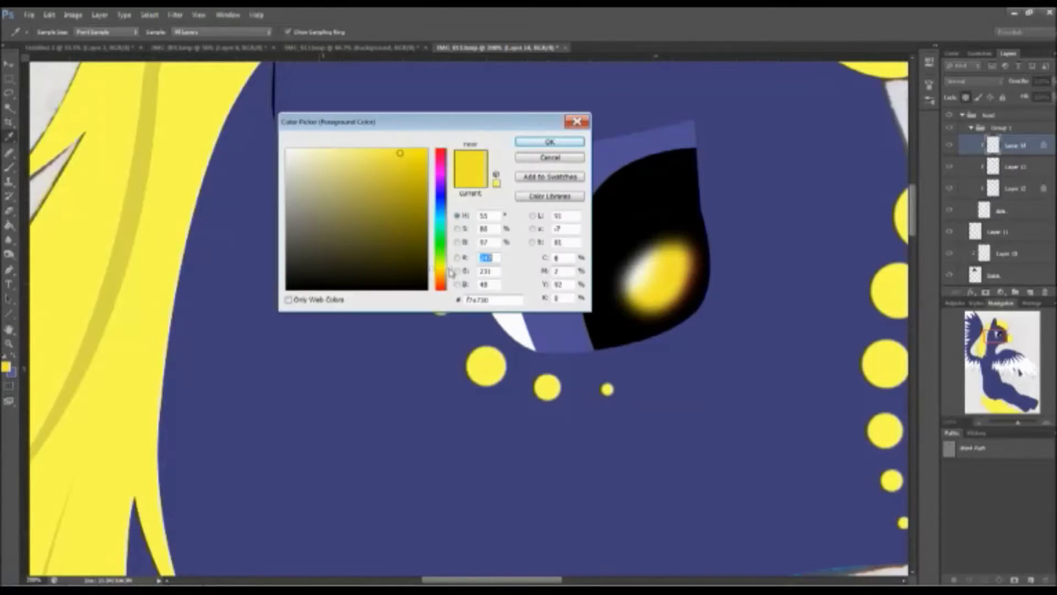
{"action": "left_click", "coordinate": [437, 292]}
{"action": "left_click", "coordinate": [562, 141]}
{"action": "left_click_drag", "start_coordinate": [683, 248], "coordinate": [655, 297]}
{"action": "left_click", "coordinate": [6, 367]}
{"action": "left_click", "coordinate": [437, 284]}
{"action": "left_click", "coordinate": [561, 142]}
{"action": "left_click_drag", "start_coordinate": [682, 248], "coordinate": [656, 298]}
{"action": "left_click", "coordinate": [6, 366]}
{"action": "left_click", "coordinate": [437, 281]}
{"action": "left_click", "coordinate": [561, 141]}
- Brush soft colour over the iris's upper part and erase the overspill on the eye's white
{"action": "left_click_drag", "start_coordinate": [559, 182], "coordinate": [509, 223]}
{"action": "left_click", "coordinate": [6, 366]}
{"action": "left_click", "coordinate": [437, 289]}
{"action": "left_click", "coordinate": [562, 142]}
{"action": "left_click_drag", "start_coordinate": [559, 182], "coordinate": [509, 223]}
{"action": "left_click", "coordinate": [6, 366]}
{"action": "left_click", "coordinate": [437, 284]}
{"action": "left_click", "coordinate": [562, 141]}
{"action": "left_click_drag", "start_coordinate": [559, 182], "coordinate": [510, 223]}
{"action": "key", "text": "e"}
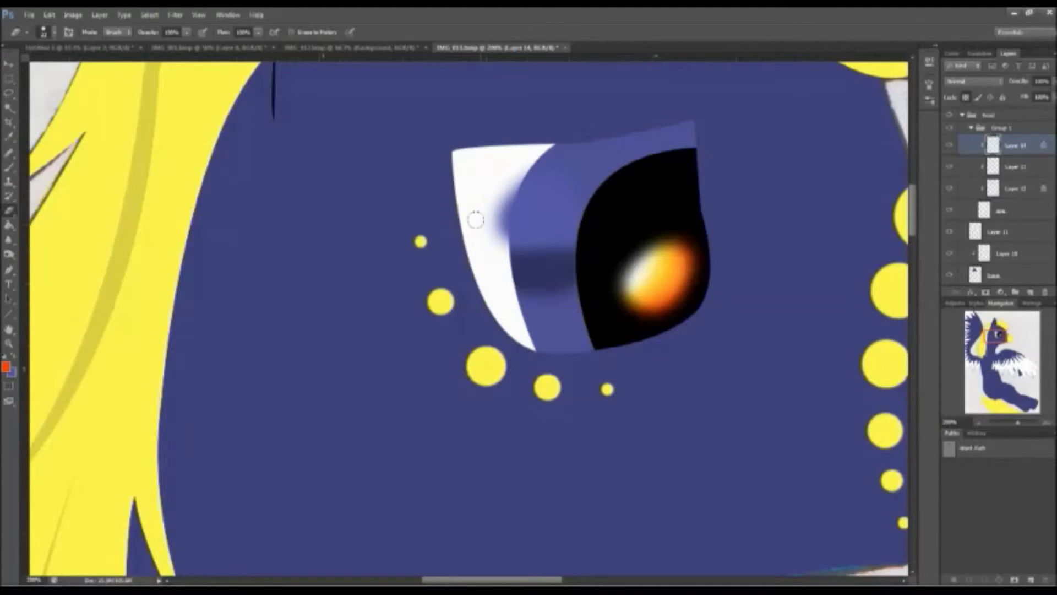
- Add a clipped layer above the near wing's blue part and dab a large yellow dot at the middle of its upper edge
{"action": "key", "text": "ctrl+minus"}
{"action": "key", "text": "ctrl+minus"}
{"action": "key", "text": "ctrl+minus"}
{"action": "key", "text": "ctrl+minus"}
{"action": "key", "text": "ctrl+minus"}
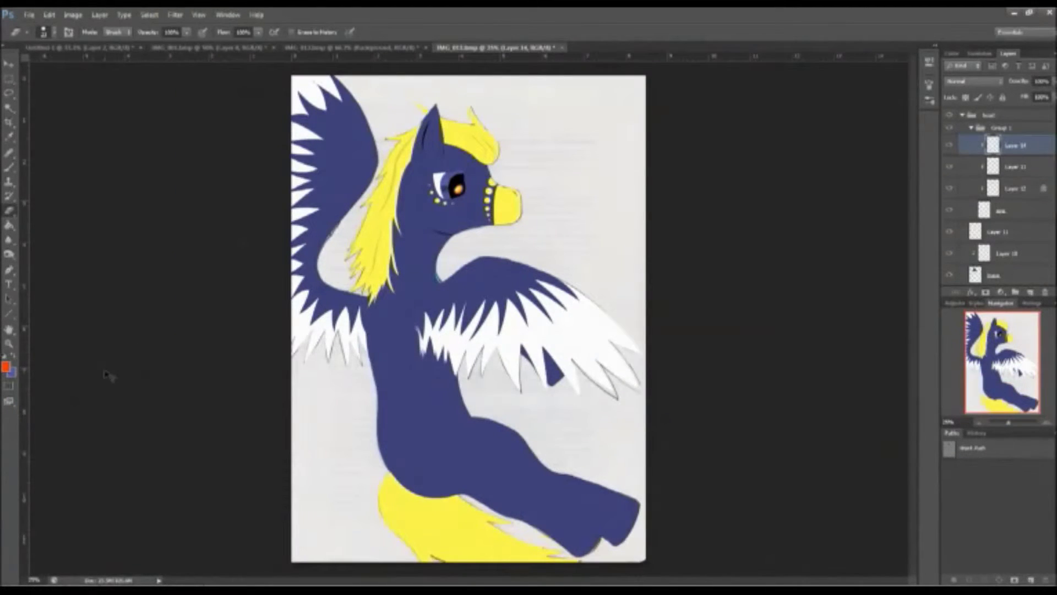
{"action": "key", "text": "ctrl+plus"}
{"action": "key", "text": "ctrl+plus"}
{"action": "left_click_drag", "start_coordinate": [1011, 374], "coordinate": [991, 384]}
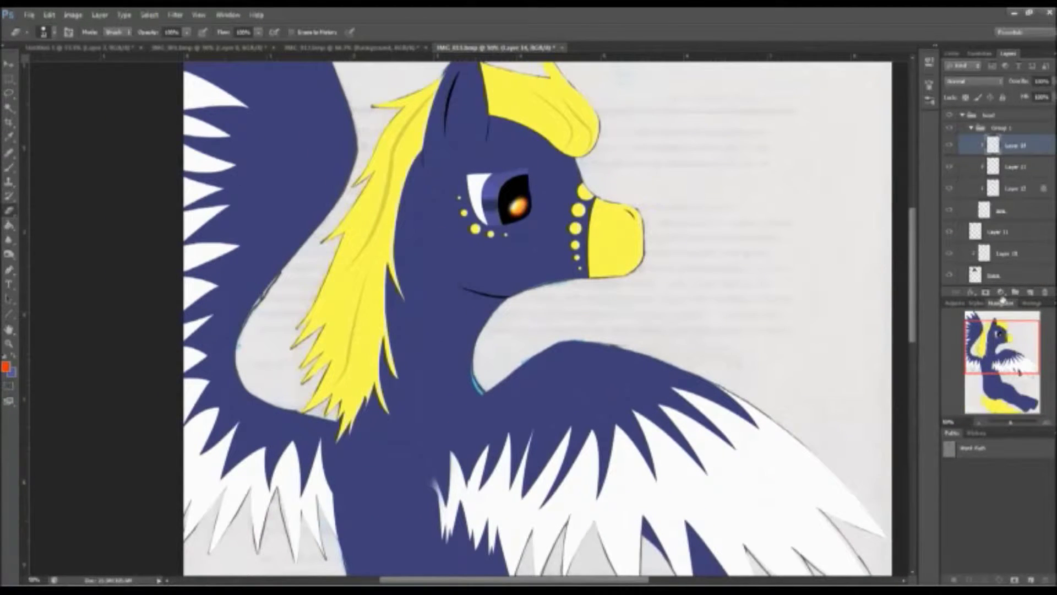
{"action": "left_click", "coordinate": [1008, 180]}
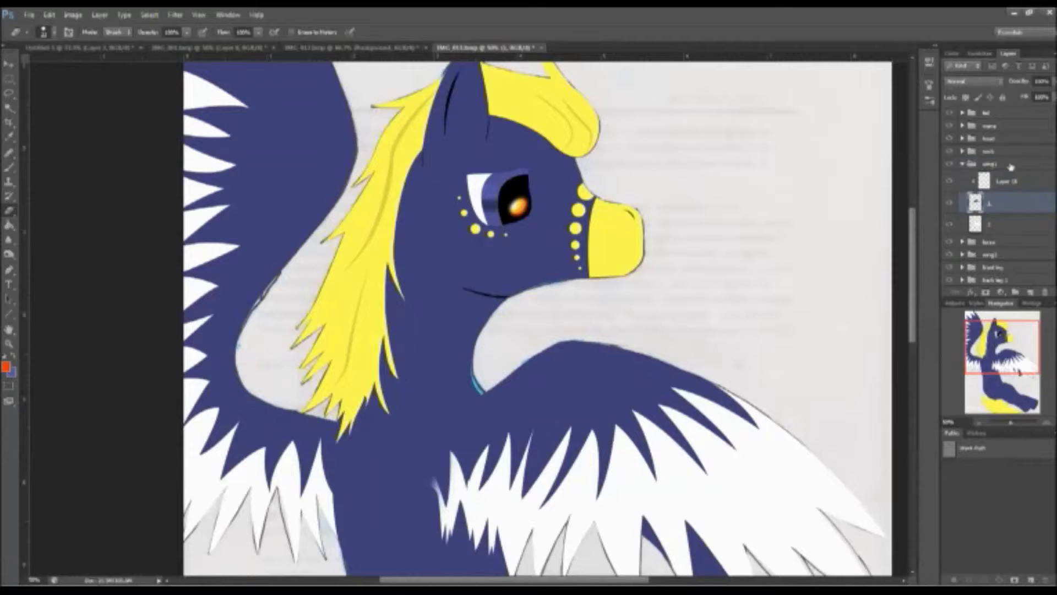
{"action": "left_click", "coordinate": [1031, 291]}
{"action": "key", "text": "b"}
{"action": "right_click", "coordinate": [576, 364]}
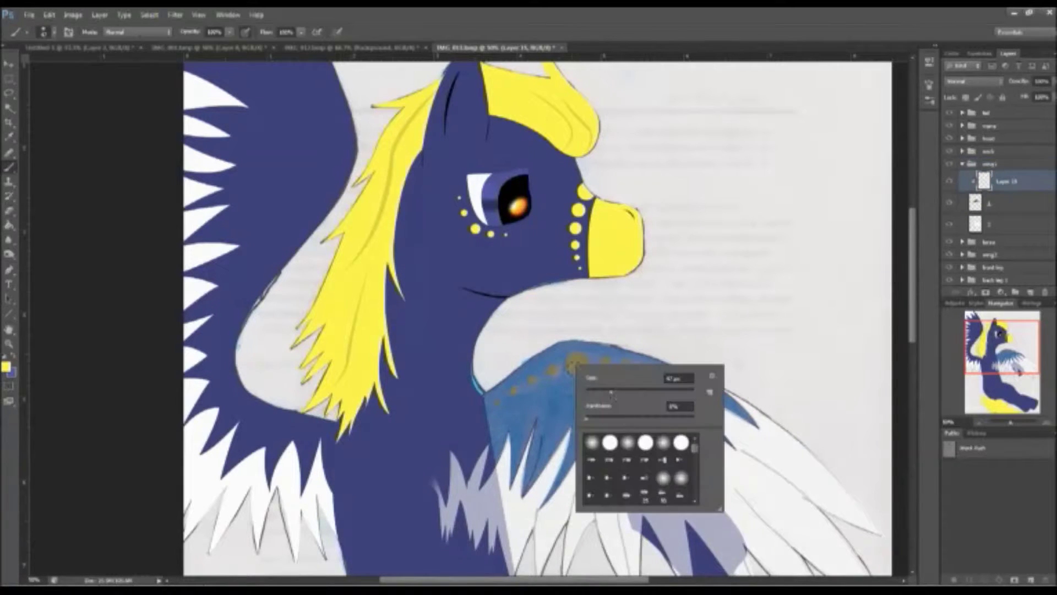
{"action": "key", "text": "Return"}
{"action": "left_click", "coordinate": [576, 361]}
- Dab progressively smaller yellow dots on both sides along the near wing's upper edge and restore the blue layer's full opacity
{"action": "right_click", "coordinate": [576, 364]}
{"action": "left_click_drag", "start_coordinate": [620, 408], "coordinate": [610, 408]}
{"action": "key", "text": "Return"}
{"action": "left_click", "coordinate": [554, 368]}
{"action": "left_click", "coordinate": [606, 361]}
{"action": "right_click", "coordinate": [540, 365]}
{"action": "key", "text": "Return"}
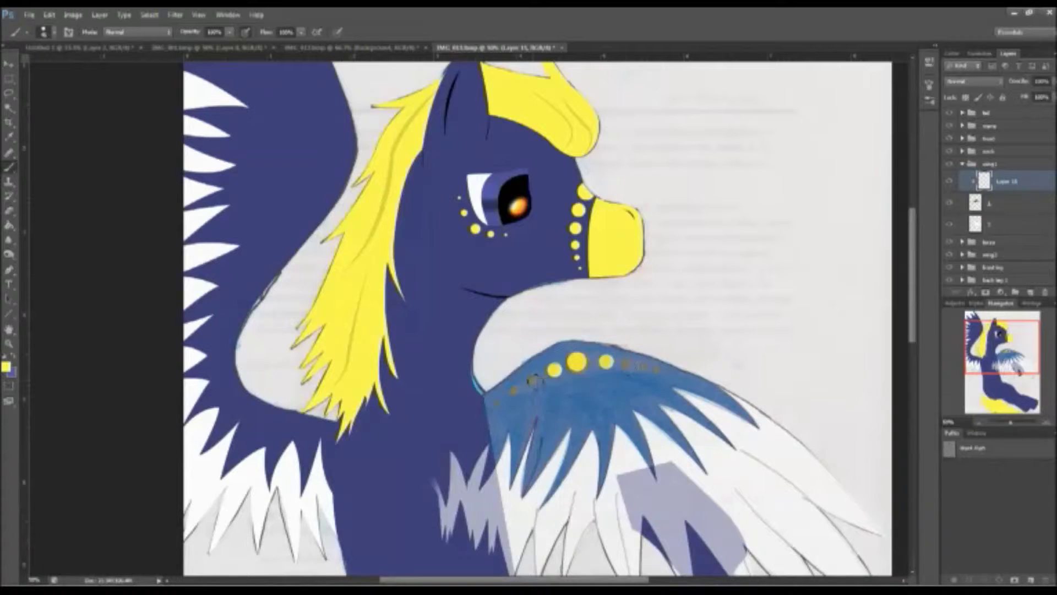
{"action": "right_click", "coordinate": [512, 390]}
{"action": "key", "text": "Return"}
{"action": "left_click", "coordinate": [648, 368]}
{"action": "right_click", "coordinate": [499, 401]}
{"action": "key", "text": "Return"}
{"action": "left_click", "coordinate": [662, 371]}
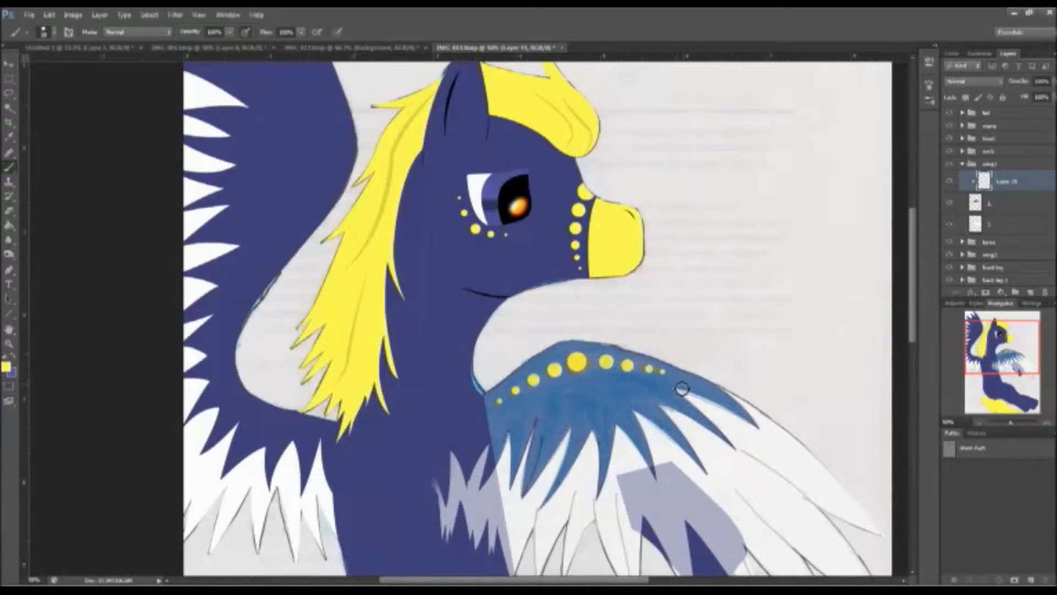
{"action": "left_click", "coordinate": [986, 204]}
{"action": "left_click", "coordinate": [989, 164]}
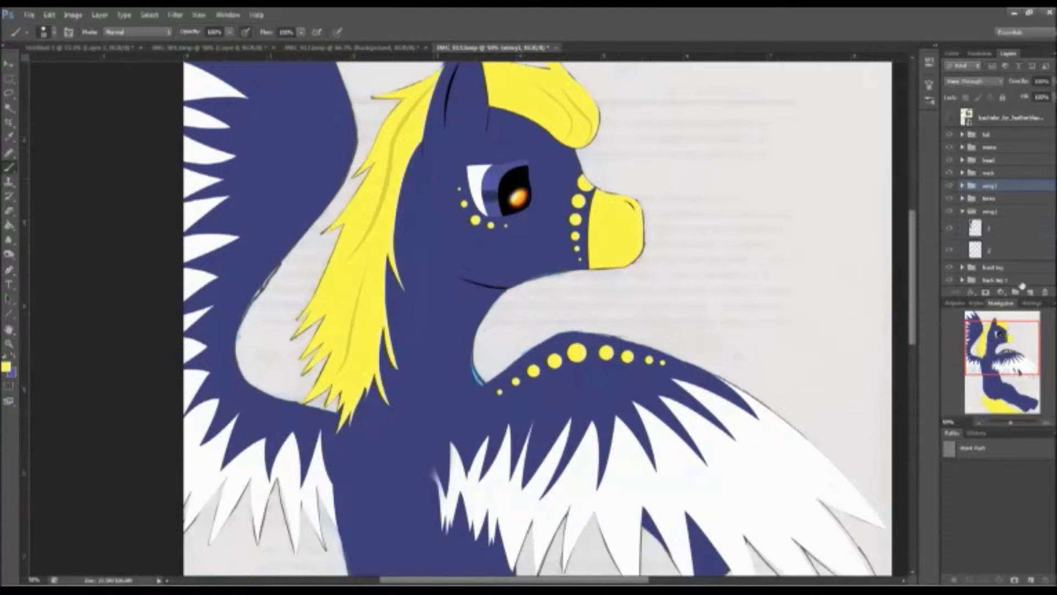
- Fade the far wing's blue layer, add a clipped layer above it, and dab small yellow dots at both ends of the wing-edge row
{"action": "left_click", "coordinate": [974, 248]}
{"action": "key", "text": "ctrl+plus"}
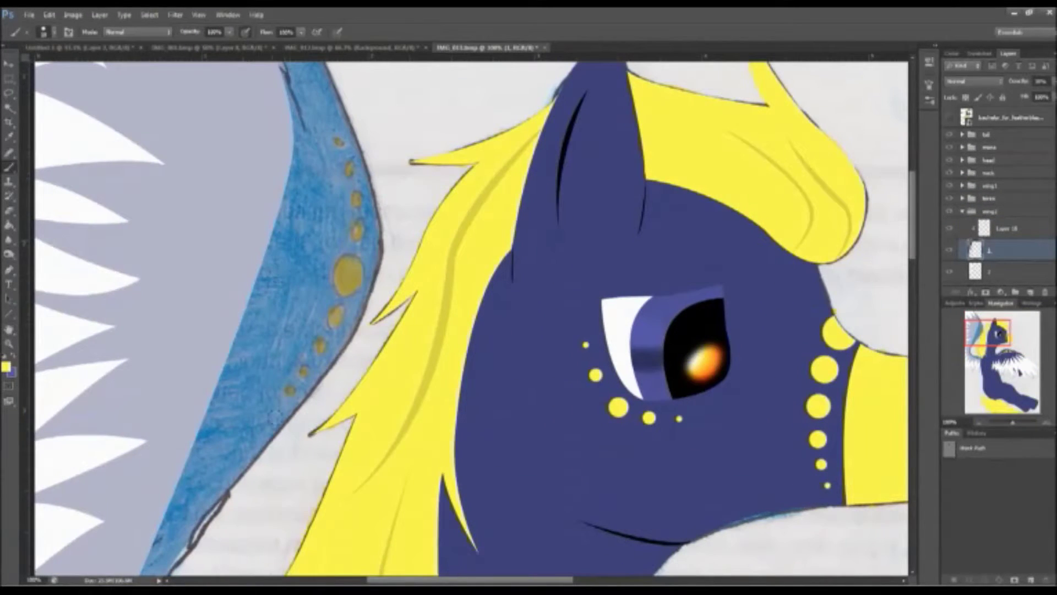
{"action": "key", "text": "alt+bracketright"}
{"action": "right_click", "coordinate": [346, 164]}
{"action": "key", "text": "Escape"}
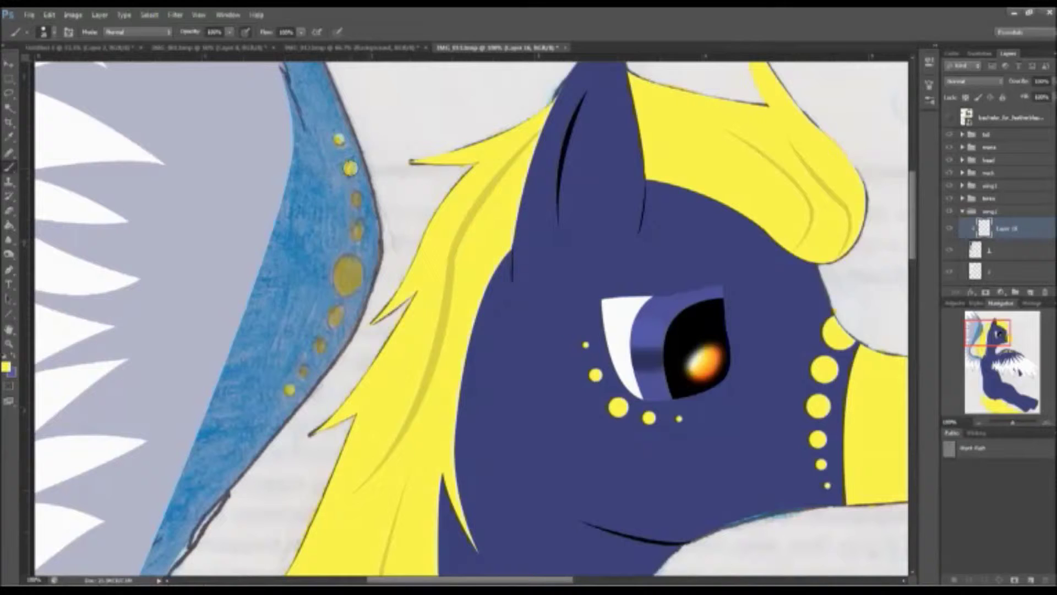
- Dab the remaining, larger yellow dots along the far wing's edge and restore the blue layer's full opacity
{"action": "right_click", "coordinate": [322, 342]}
{"action": "left_click", "coordinate": [319, 346]}
{"action": "left_click", "coordinate": [356, 196]}
{"action": "right_click", "coordinate": [336, 247]}
{"action": "key", "text": "Escape"}
{"action": "left_click", "coordinate": [361, 230]}
{"action": "left_click", "coordinate": [335, 317]}
{"action": "right_click", "coordinate": [353, 271]}
{"action": "key", "text": "Escape"}
{"action": "key", "text": "alt+bracketleft"}
- Add a clipped layer above the base layer in the front leg group and make the base layer semi-transparent
{"action": "key", "text": "ctrl+minus"}
{"action": "key", "text": "ctrl+minus"}
{"action": "key", "text": "ctrl+minus"}
{"action": "scroll", "coordinate": [689, 313], "scroll_direction": "down", "scroll_amount": 5}
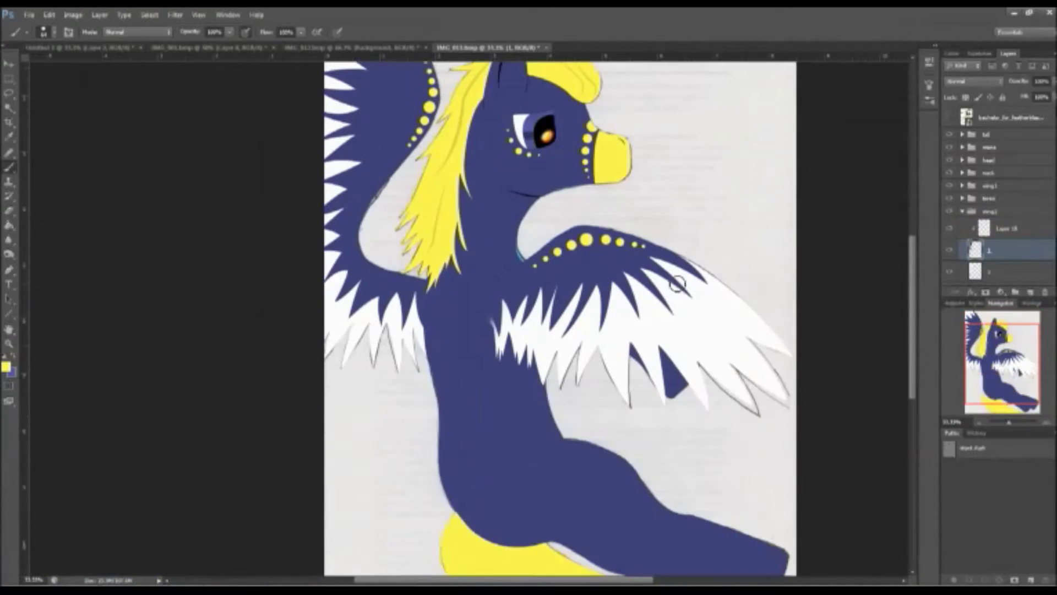
{"action": "left_click", "coordinate": [962, 211]}
{"action": "left_click", "coordinate": [962, 224]}
{"action": "left_click", "coordinate": [996, 264]}
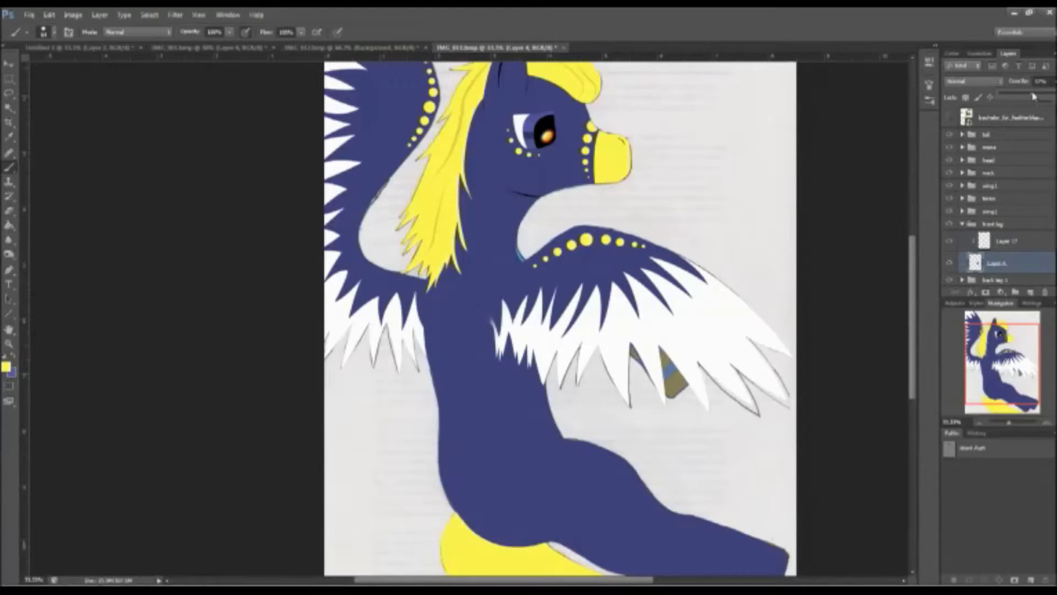
- Trace the front leg's stripes between the wing feathers with the Pen tool and load the paths as a selection
{"action": "key", "text": "ctrl+plus"}
{"action": "key", "text": "ctrl+plus"}
{"action": "key", "text": "ctrl+plus"}
{"action": "key", "text": "ctrl+plus"}
{"action": "key", "text": "p"}
{"action": "left_click", "coordinate": [404, 343]}
{"action": "left_click_drag", "start_coordinate": [548, 202], "coordinate": [576, 165]}
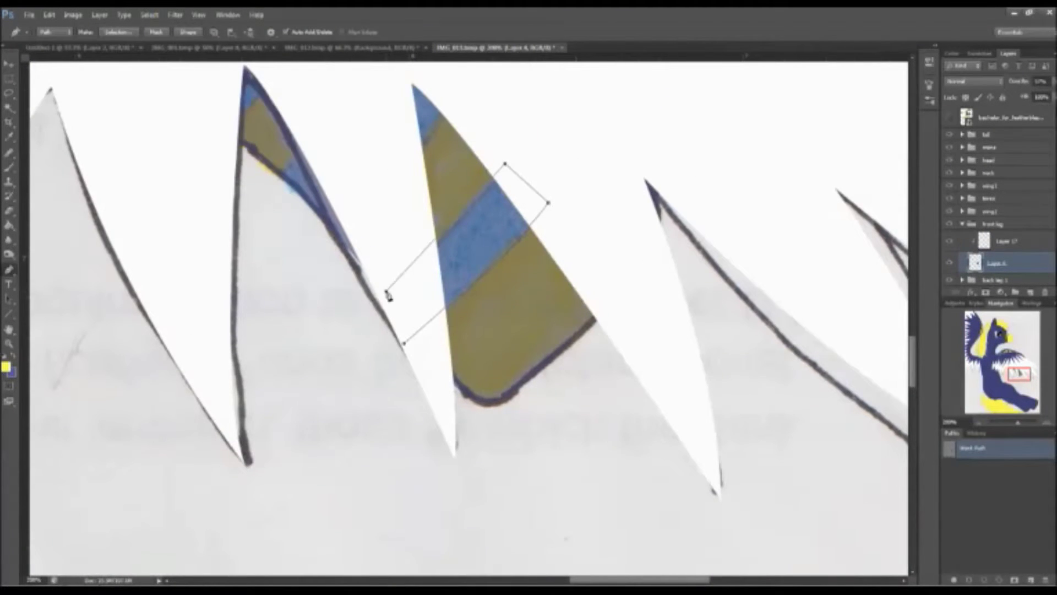
{"action": "left_click", "coordinate": [324, 250]}
{"action": "scroll", "coordinate": [412, 169], "scroll_direction": "up", "scroll_amount": 3}
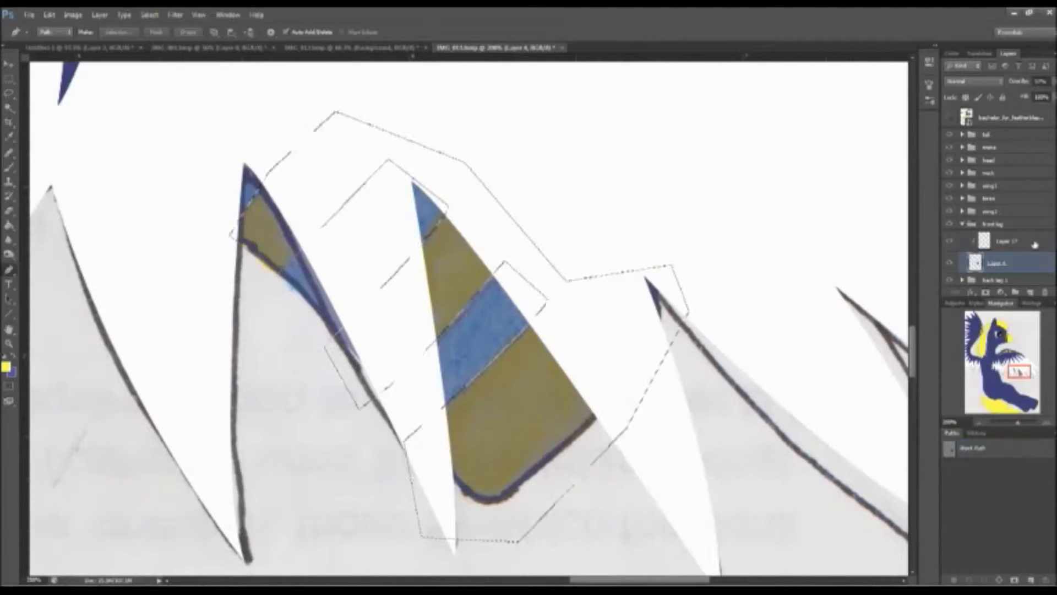
- Brush the selected front leg stripes yellow and return the leg's base layer to full opacity
{"action": "key", "text": "b"}
{"action": "left_click", "coordinate": [1051, 81]}
{"action": "left_click_drag", "start_coordinate": [1044, 94], "coordinate": [1049, 94]}
- Add a clipped layer above the near hind leg's base, fade that base layer, and hide the far hind leg's group
{"action": "key", "text": "ctrl+minus"}
{"action": "key", "text": "ctrl+minus"}
{"action": "key", "text": "ctrl+minus"}
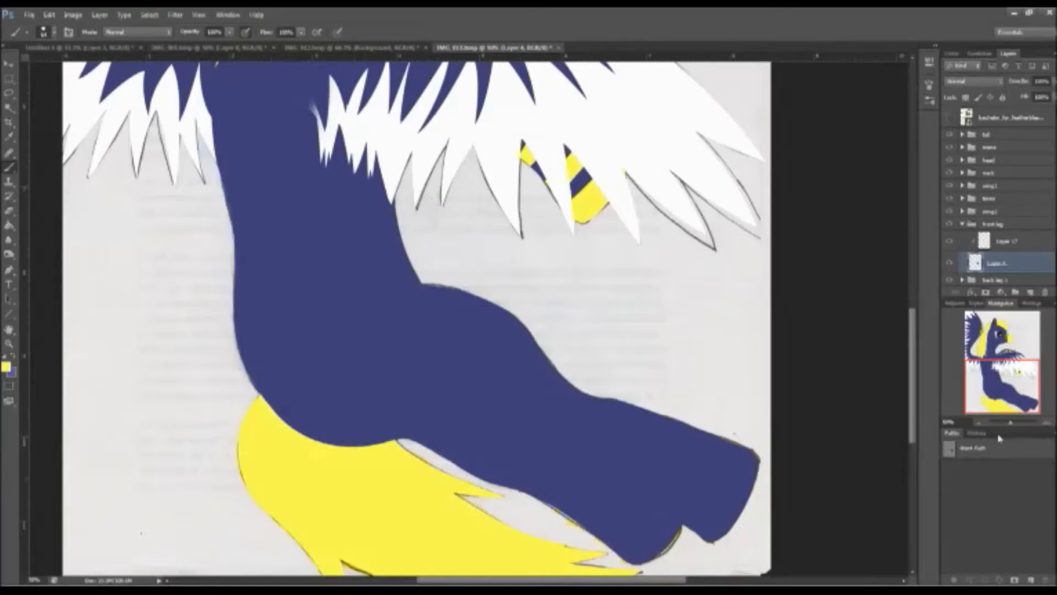
{"action": "left_click", "coordinate": [962, 224]}
{"action": "left_click", "coordinate": [963, 236]}
{"action": "left_click", "coordinate": [991, 219]}
{"action": "left_click", "coordinate": [949, 244]}
{"action": "right_click", "coordinate": [991, 241]}
{"action": "left_click", "coordinate": [903, 338]}
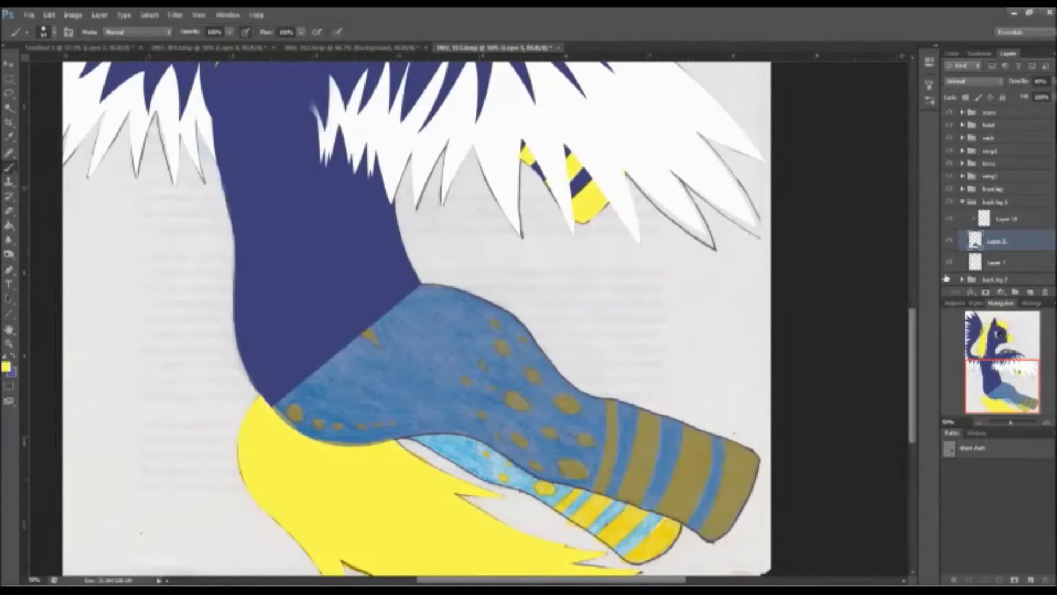
- Trace the near hind leg's stripes with the Pen tool and load the paths as a selection for brushing
{"action": "key", "text": "ctrl+plus"}
{"action": "scroll", "coordinate": [600, 173], "scroll_direction": "down", "scroll_amount": 5}
{"action": "key", "text": "p"}
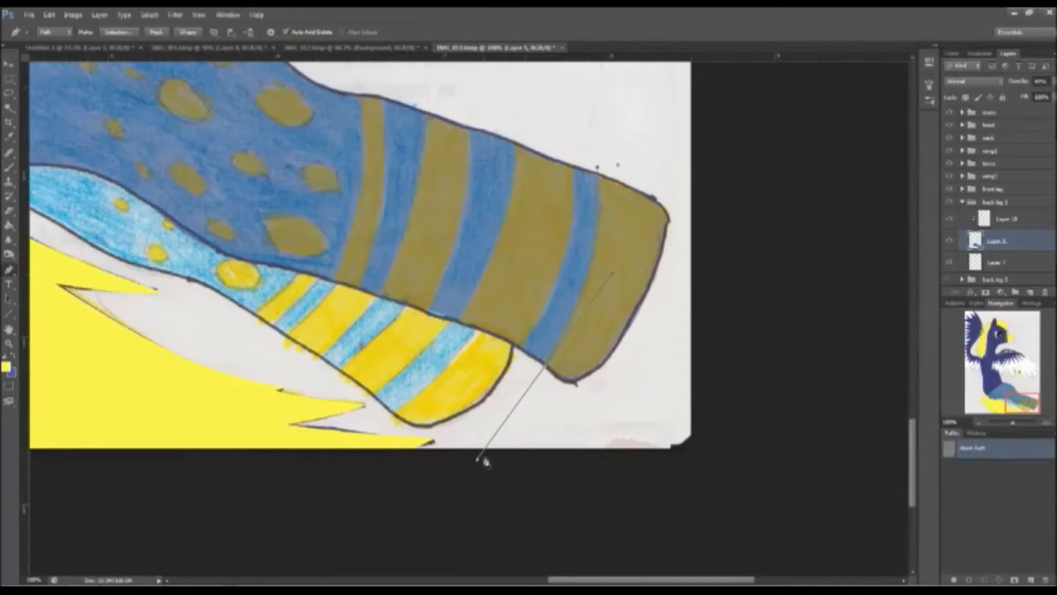
{"action": "scroll", "coordinate": [566, 314], "scroll_direction": "up", "scroll_amount": 2}
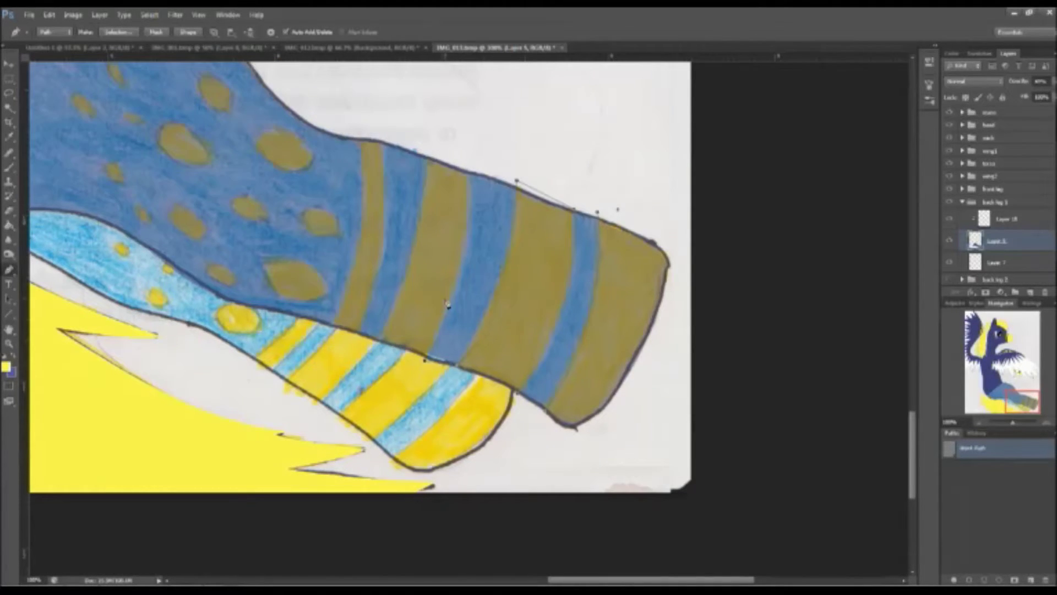
{"action": "scroll", "coordinate": [384, 138], "scroll_direction": "up", "scroll_amount": 1}
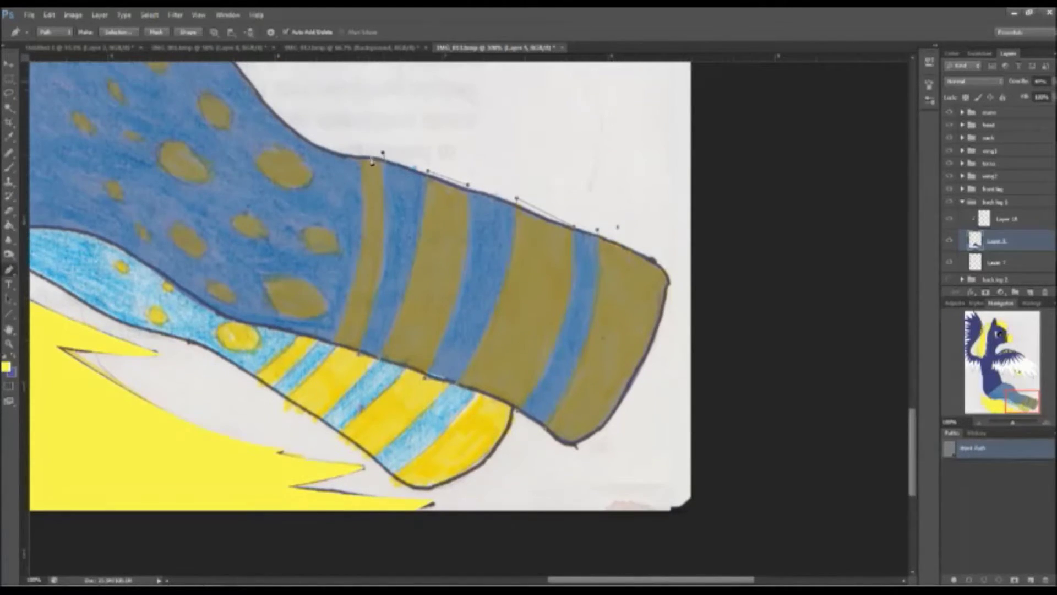
{"action": "key", "text": "ctrl+Return"}
{"action": "key", "text": "b"}
{"action": "mouse_move", "coordinate": [374, 159]}
{"action": "left_mouse_down"}
{"action": "mouse_move", "coordinate": [366, 281]}
{"action": "mouse_move", "coordinate": [420, 406]}
{"action": "left_mouse_up"}
{"action": "key", "text": "ctrl+alt+z"}
{"action": "key", "text": "ctrl+alt+z"}
{"action": "left_click", "coordinate": [978, 433]}
- Brush the near hind leg's selected stripes yellow on the clipped layer and deselect
{"action": "left_click", "coordinate": [1007, 218]}
{"action": "left_click_drag", "start_coordinate": [606, 242], "coordinate": [550, 430]}
{"action": "left_click_drag", "start_coordinate": [419, 182], "coordinate": [386, 374]}
{"action": "key", "text": "ctrl+d"}
- Dab large yellow dots over the sketched spots next to the near hind leg's stripes
{"action": "scroll", "coordinate": [551, 330], "scroll_direction": "up", "scroll_amount": 2}
{"action": "left_click", "coordinate": [499, 226]}
{"action": "left_click", "coordinate": [401, 226]}
{"action": "left_click", "coordinate": [516, 364]}
{"action": "right_click", "coordinate": [460, 283]}
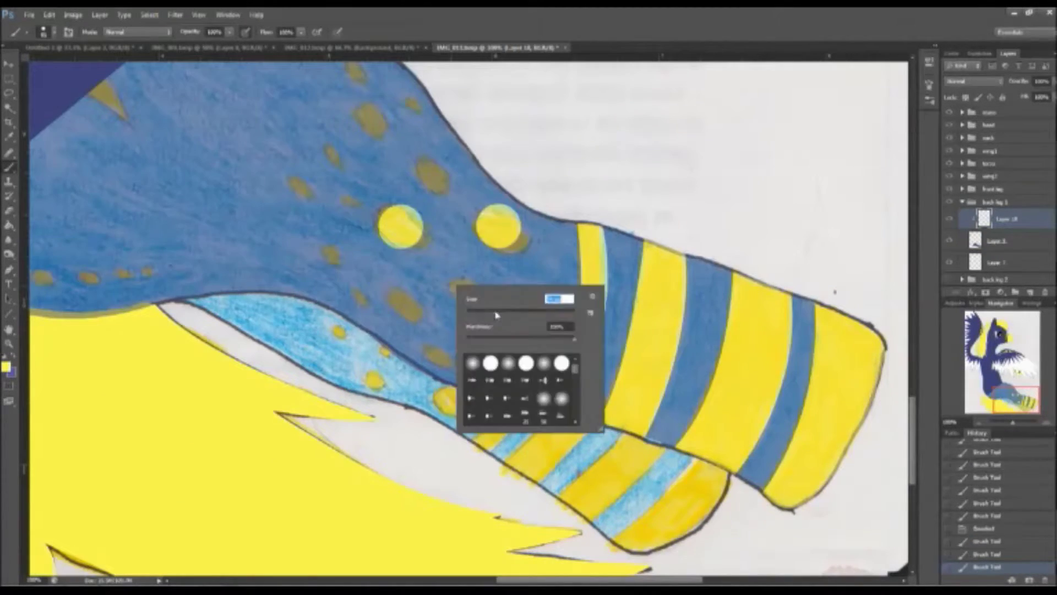
{"action": "key", "text": "Return"}
{"action": "left_click", "coordinate": [464, 284]}
{"action": "left_click", "coordinate": [542, 304]}
- Vary the brush size and dab the remaining smaller yellow dots over the near hind leg's sketched spots
{"action": "right_click", "coordinate": [461, 327]}
{"action": "left_click", "coordinate": [403, 305]}
{"action": "left_click", "coordinate": [438, 354]}
{"action": "right_click", "coordinate": [408, 135]}
{"action": "right_click", "coordinate": [441, 256]}
{"action": "left_click", "coordinate": [362, 297]}
{"action": "left_click", "coordinate": [354, 205]}
- Hide the torso group and add a new layer above the near hind leg's group
{"action": "scroll", "coordinate": [805, 345], "scroll_direction": "up", "scroll_amount": 3}
{"action": "scroll", "coordinate": [805, 345], "scroll_direction": "down", "scroll_amount": 3}
{"action": "scroll", "coordinate": [386, 358], "scroll_direction": "up", "scroll_amount": 3}
{"action": "left_click", "coordinate": [949, 163]}
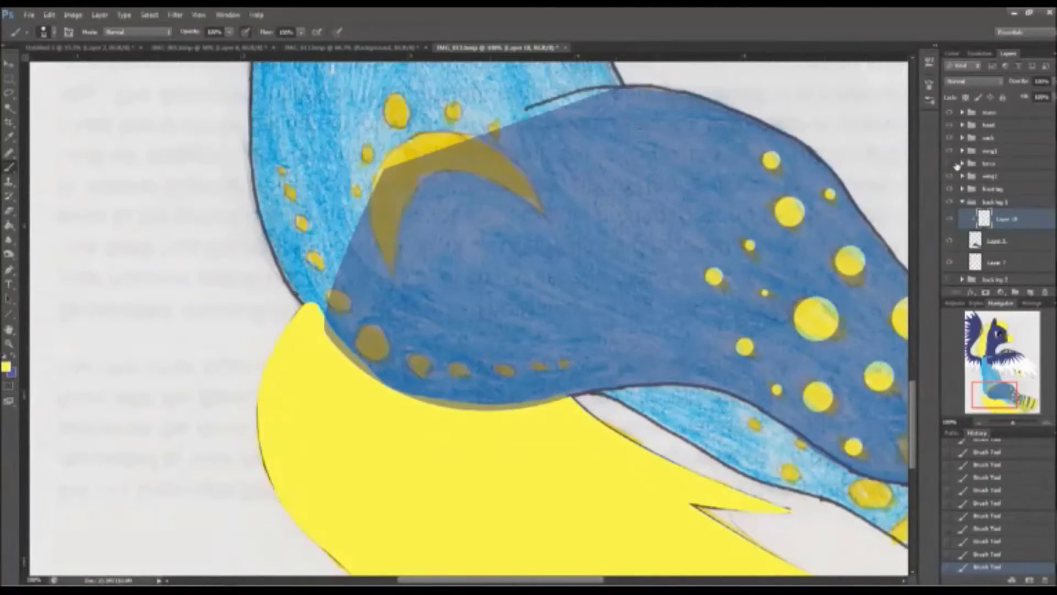
{"action": "left_click", "coordinate": [962, 202]}
{"action": "left_click", "coordinate": [1030, 293]}
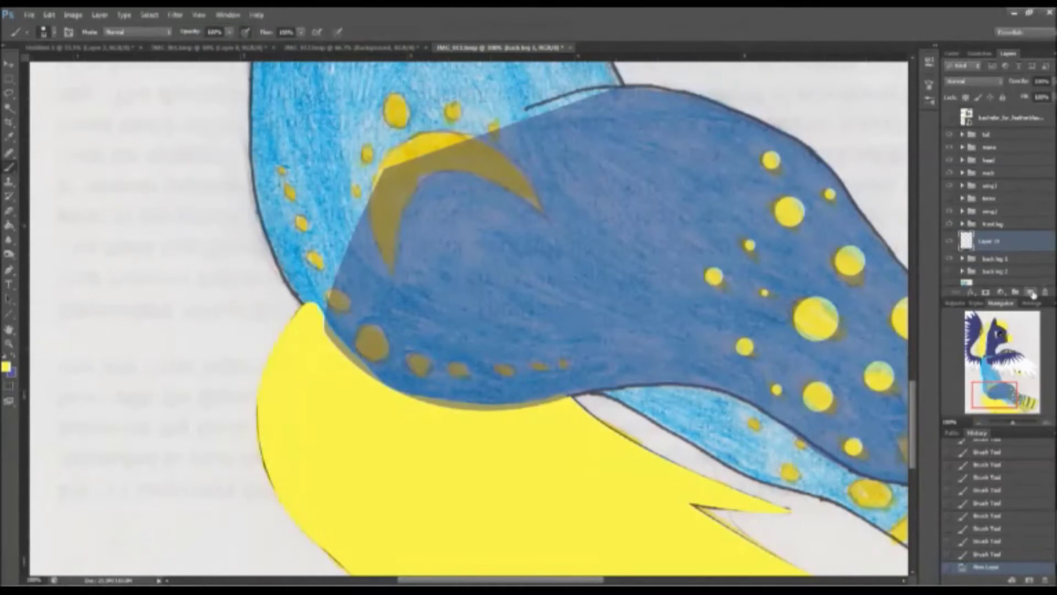
- Dab a curved row of yellow dots along the rump, largest in the middle and tapering in size towards both ends
{"action": "right_click", "coordinate": [304, 220]}
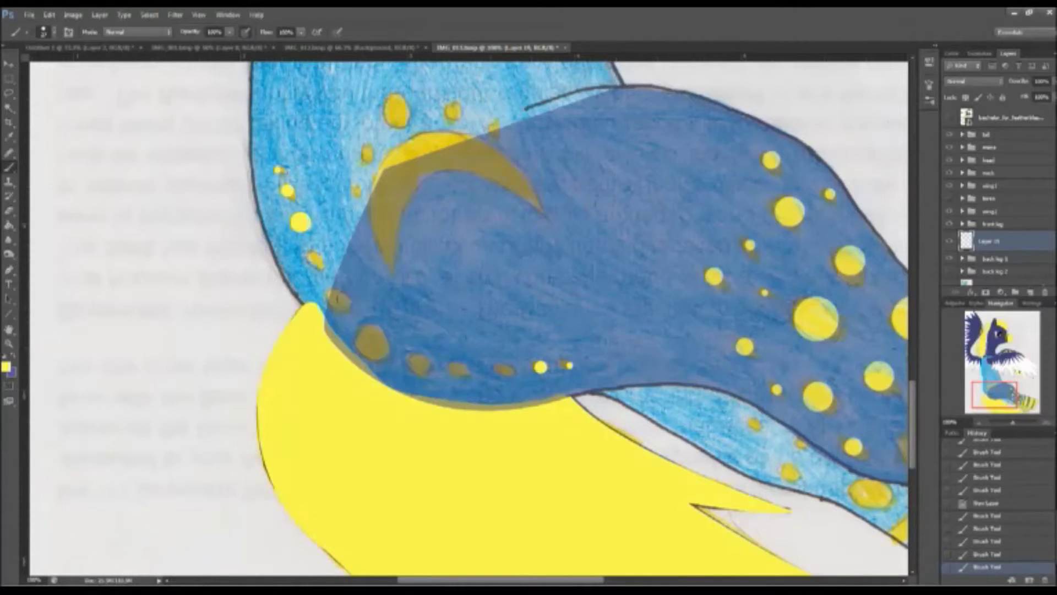
{"action": "left_click", "coordinate": [300, 223]}
{"action": "left_click", "coordinate": [507, 371]}
{"action": "right_click", "coordinate": [304, 244]}
{"action": "left_click", "coordinate": [315, 258]}
{"action": "left_click", "coordinate": [461, 372]}
{"action": "right_click", "coordinate": [344, 292]}
{"action": "left_click", "coordinate": [340, 297]}
{"action": "left_click", "coordinate": [422, 363]}
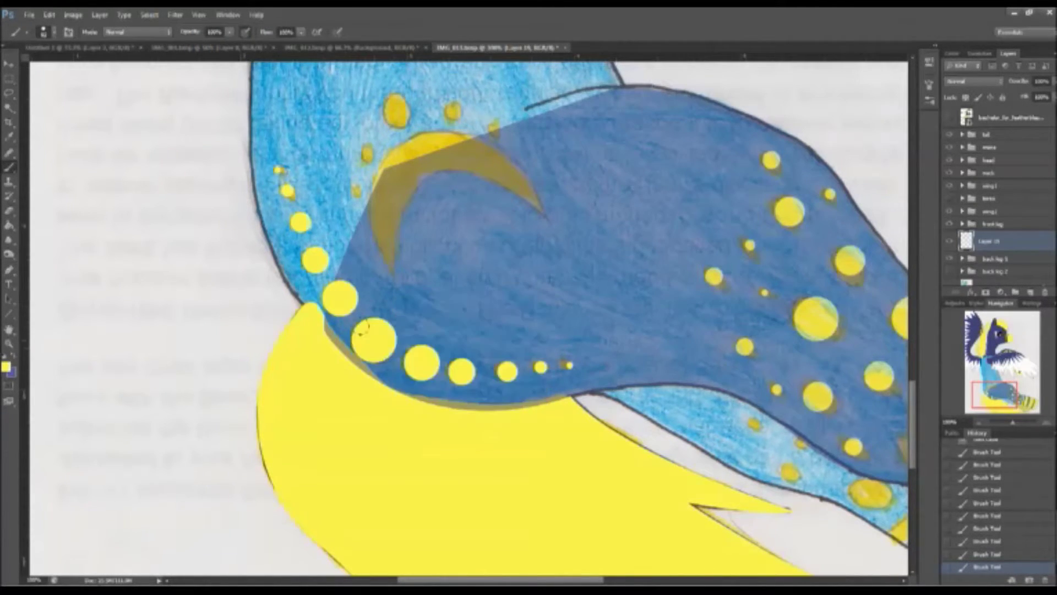
- Restore the near hind leg's full opacity, move the rump dots layer above the torso group, and show the torso again
{"action": "left_click", "coordinate": [950, 272]}
{"action": "left_click", "coordinate": [949, 273]}
{"action": "left_click", "coordinate": [962, 258]}
{"action": "left_click", "coordinate": [947, 157]}
{"action": "left_click", "coordinate": [947, 157]}
{"action": "left_click_drag", "start_coordinate": [988, 197], "coordinate": [988, 155]}
{"action": "left_click", "coordinate": [950, 176]}
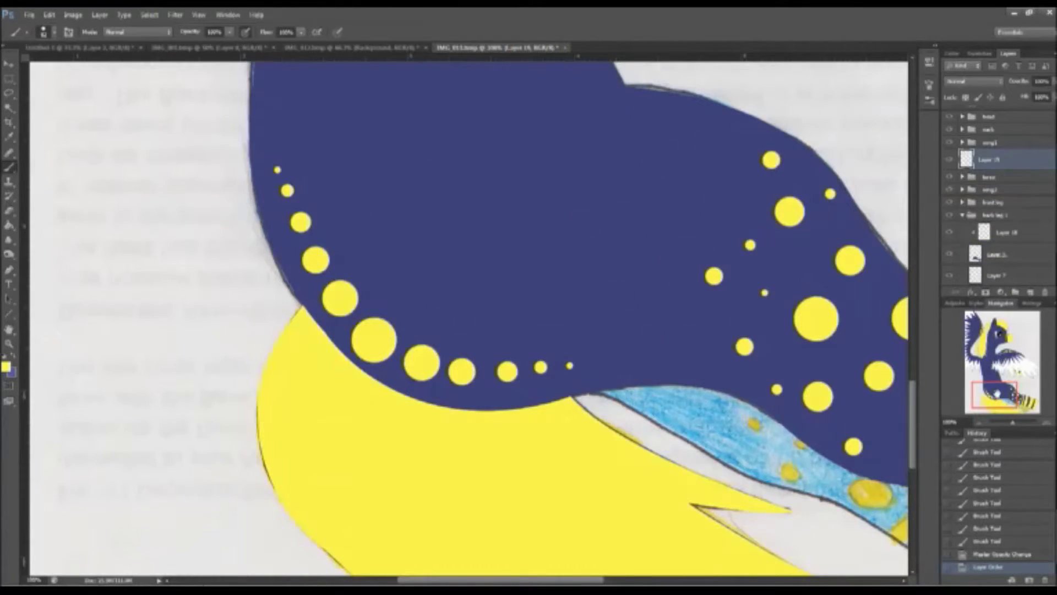
- Add a clipped layer above the far hind leg's base layer and make the base layer semi-transparent
{"action": "left_click_drag", "start_coordinate": [998, 394], "coordinate": [1008, 397]}
{"action": "left_click_drag", "start_coordinate": [991, 167], "coordinate": [991, 264]}
{"action": "key", "text": "ctrl+alt+g"}
{"action": "left_click", "coordinate": [1053, 81]}
{"action": "left_click_drag", "start_coordinate": [1050, 95], "coordinate": [1031, 99]}
{"action": "left_click_drag", "start_coordinate": [605, 331], "coordinate": [404, 241]}
- Trace the far hind leg's stripes with the Pen tool and brush them yellow on the clipped layer
{"action": "key", "text": "p"}
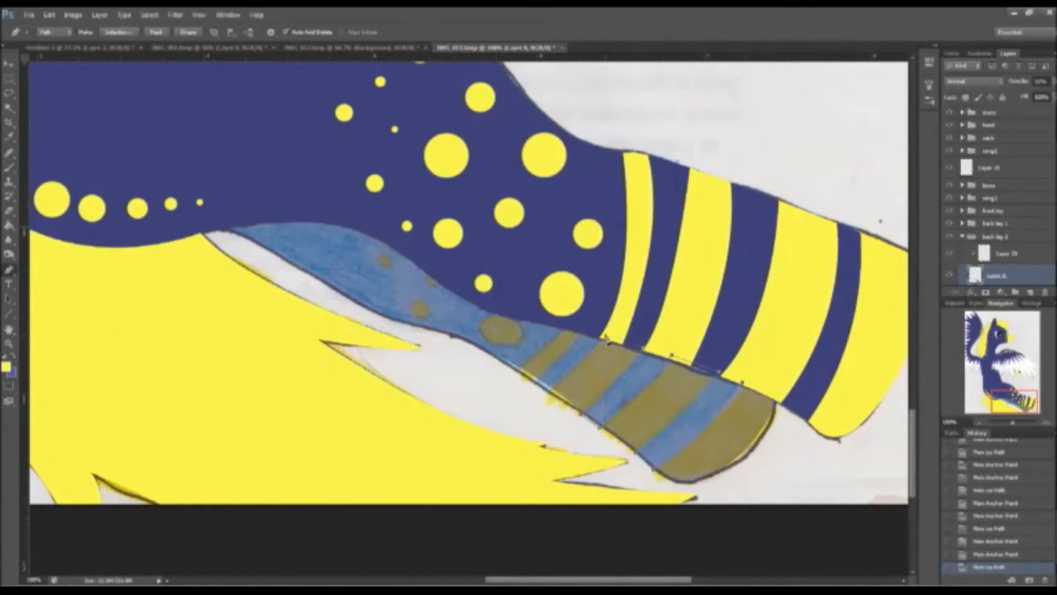
{"action": "left_click", "coordinate": [951, 433]}
{"action": "left_click", "coordinate": [983, 579], "text": "alt"}
{"action": "key", "text": "Return"}
{"action": "key", "text": "b"}
{"action": "left_click", "coordinate": [1007, 254]}
{"action": "left_click_drag", "start_coordinate": [551, 358], "coordinate": [743, 440]}
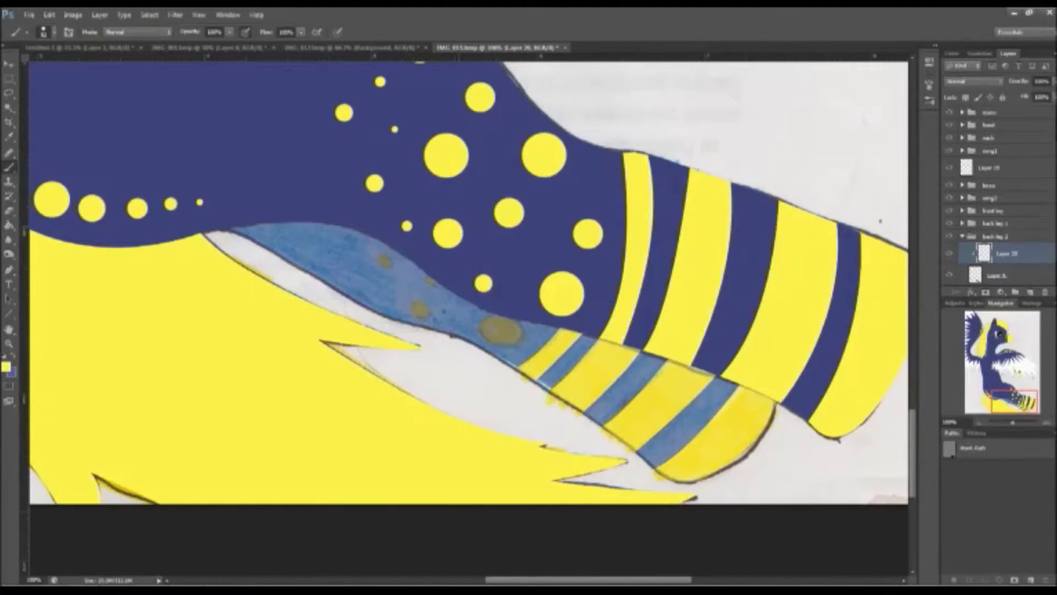
- Dab yellow dots in varying sizes over the far hind leg's sketched spots
{"action": "right_click", "coordinate": [493, 319]}
{"action": "right_click", "coordinate": [427, 298]}
{"action": "left_click", "coordinate": [500, 328]}
{"action": "left_click", "coordinate": [419, 308]}
{"action": "left_click", "coordinate": [383, 259]}
{"action": "left_click", "coordinate": [430, 281]}
- Shade the far hind leg with black on a new layer clipped to its group and lower that layer's opacity
{"action": "key", "text": "ctrl+minus"}
{"action": "key", "text": "ctrl+minus"}
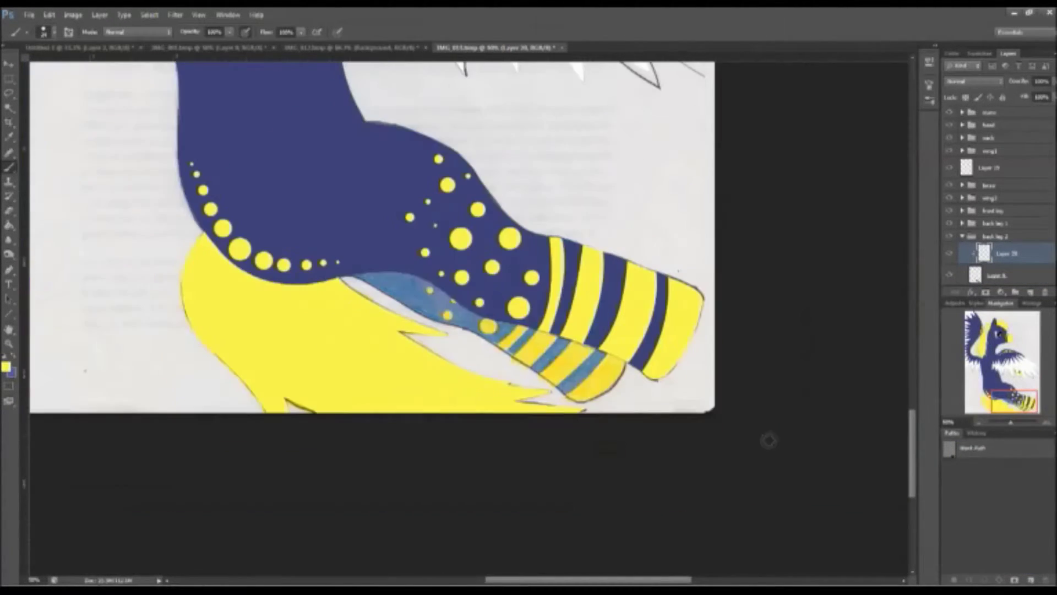
{"action": "key", "text": "ctrl+shift+alt+n"}
{"action": "key", "text": "ctrl+BackSpace"}
{"action": "mouse_move", "coordinate": [386, 287]}
{"action": "left_mouse_down"}
{"action": "mouse_move", "coordinate": [485, 308]}
{"action": "mouse_move", "coordinate": [606, 375]}
{"action": "left_mouse_up"}
{"action": "left_click", "coordinate": [1053, 81]}
{"action": "left_click_drag", "start_coordinate": [1050, 97], "coordinate": [1014, 95]}
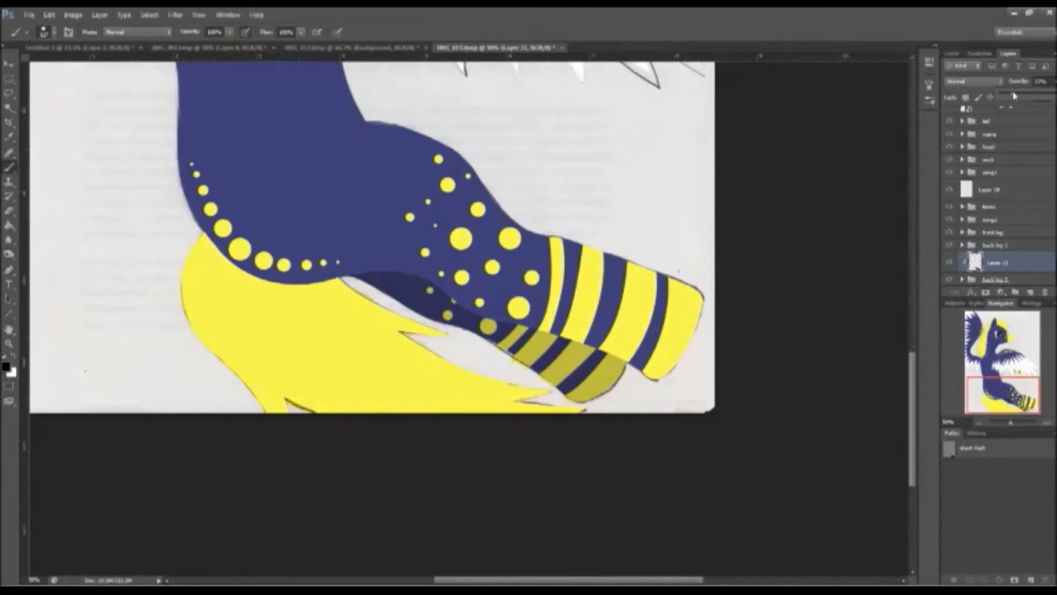
{"action": "key", "text": "ctrl+minus"}
{"action": "key", "text": "ctrl+minus"}
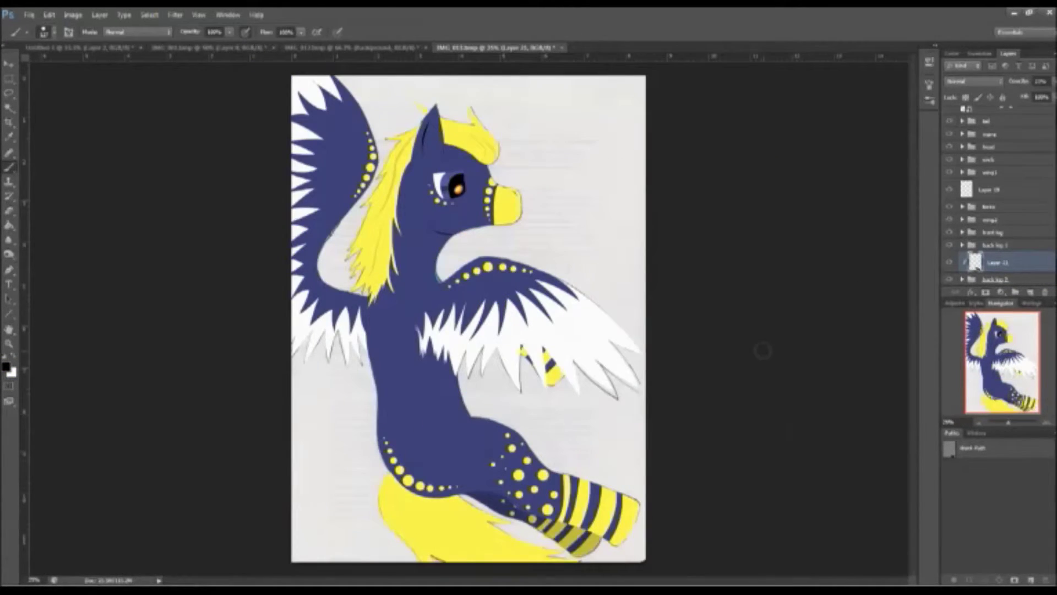
- Select the existing layer between the wing1 and torso groups and hide the torso group
{"action": "key", "text": "ctrl+plus"}
{"action": "key", "text": "ctrl+plus"}
{"action": "key", "text": "ctrl+plus"}
{"action": "left_click", "coordinate": [989, 190]}
- Switch to Windows Media Player, skip ahead through several tracks and minimise the player
{"action": "left_click", "coordinate": [494, 454]}
{"action": "left_click", "coordinate": [496, 455]}
{"action": "left_click", "coordinate": [496, 455]}
{"action": "left_click", "coordinate": [495, 455]}
{"action": "left_click", "coordinate": [493, 454]}
{"action": "left_click", "coordinate": [493, 453]}
{"action": "left_click", "coordinate": [493, 453]}
{"action": "left_click", "coordinate": [493, 453]}
{"action": "left_click", "coordinate": [493, 453]}
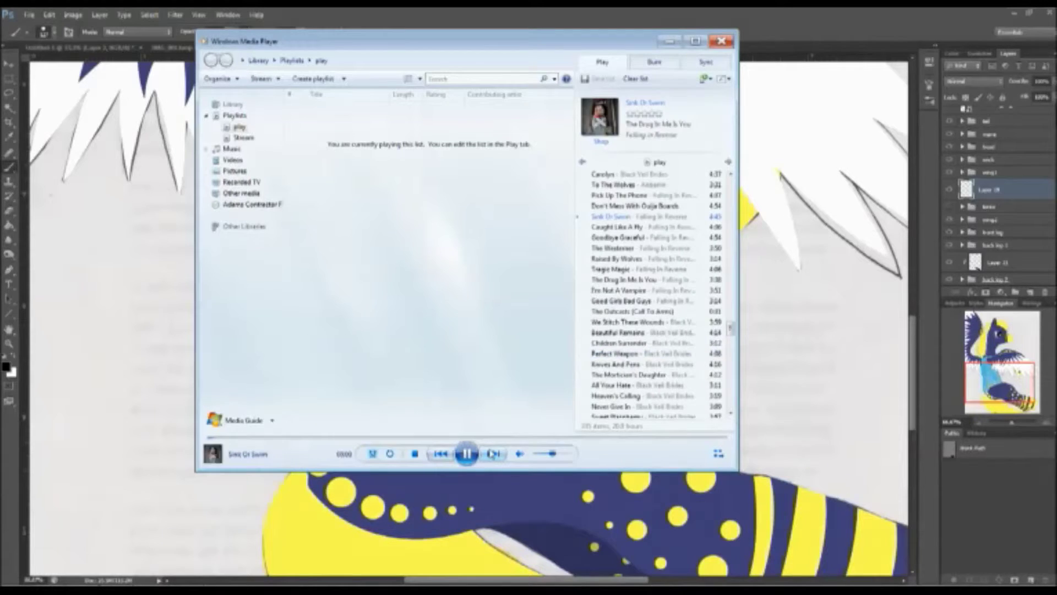
{"action": "left_click", "coordinate": [493, 454]}
{"action": "left_click", "coordinate": [493, 454]}
{"action": "left_click", "coordinate": [670, 42]}
- Try to trace the sketched flank crescent with the Pen tool and fill it olive yellow, then undo the fill
{"action": "left_click", "coordinate": [945, 243]}
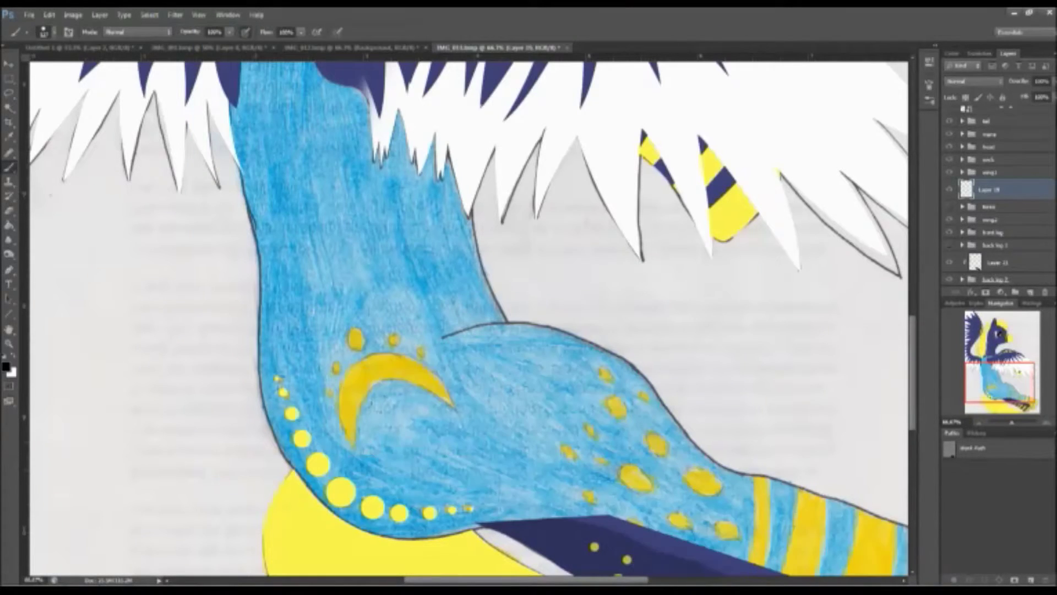
{"action": "key", "text": "p"}
{"action": "left_click", "coordinate": [354, 452]}
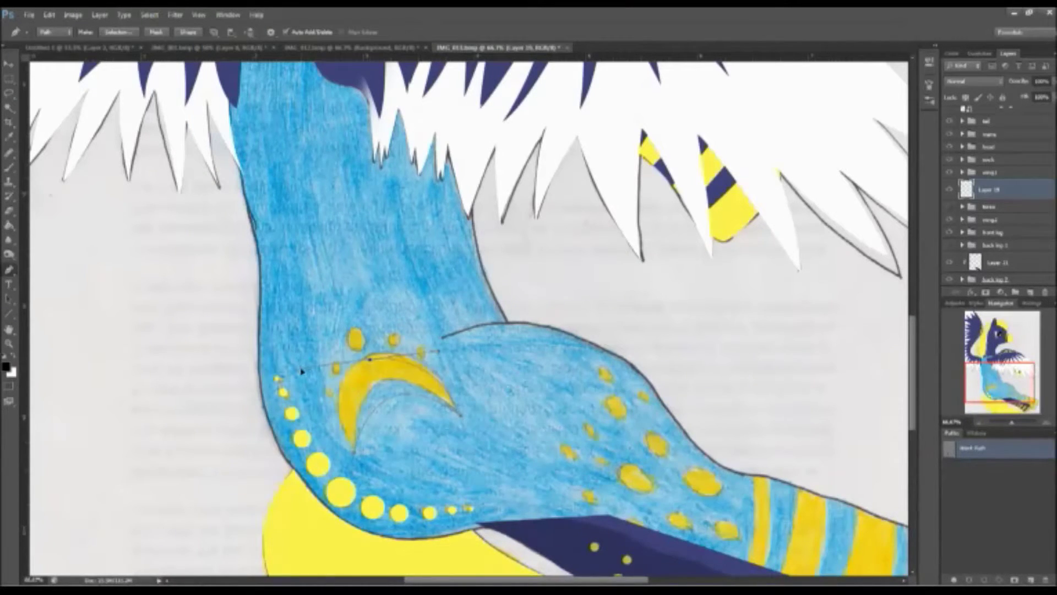
{"action": "left_click", "coordinate": [977, 432]}
{"action": "left_click", "coordinate": [968, 522]}
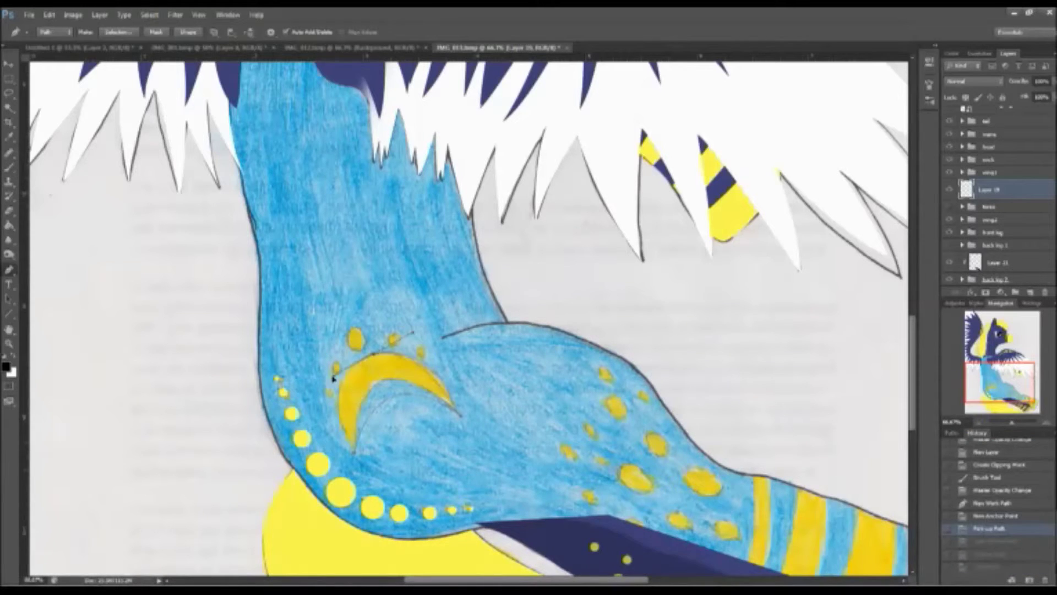
{"action": "key", "text": "ctrl+Return"}
{"action": "left_click", "coordinate": [951, 433]}
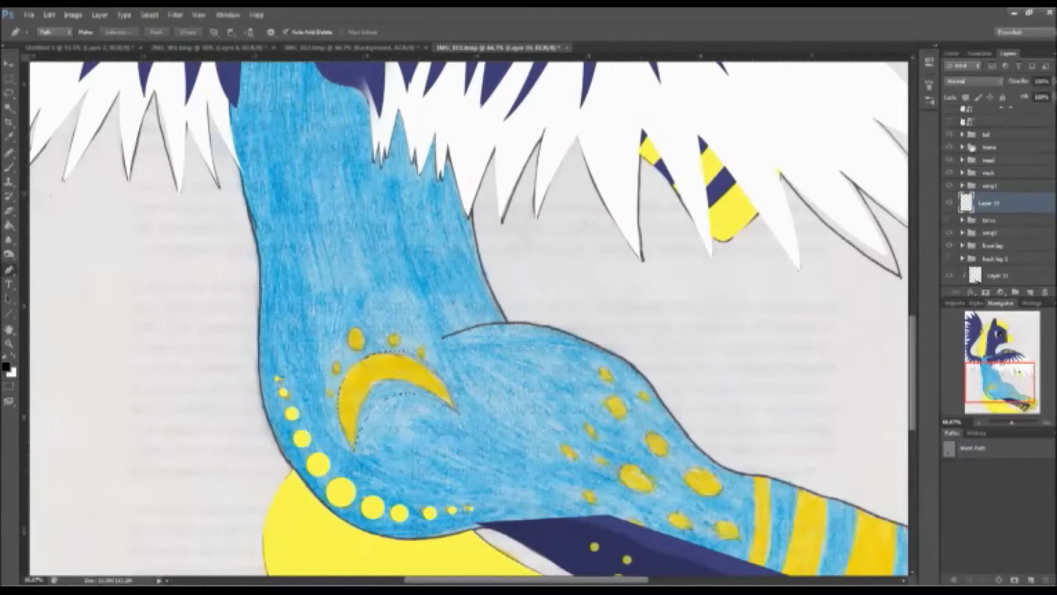
{"action": "scroll", "coordinate": [468, 320], "scroll_direction": "up", "scroll_amount": 5}
{"action": "scroll", "coordinate": [468, 319], "scroll_direction": "down", "scroll_amount": 6}
{"action": "key", "text": "b"}
{"action": "key", "text": "alt+BackSpace"}
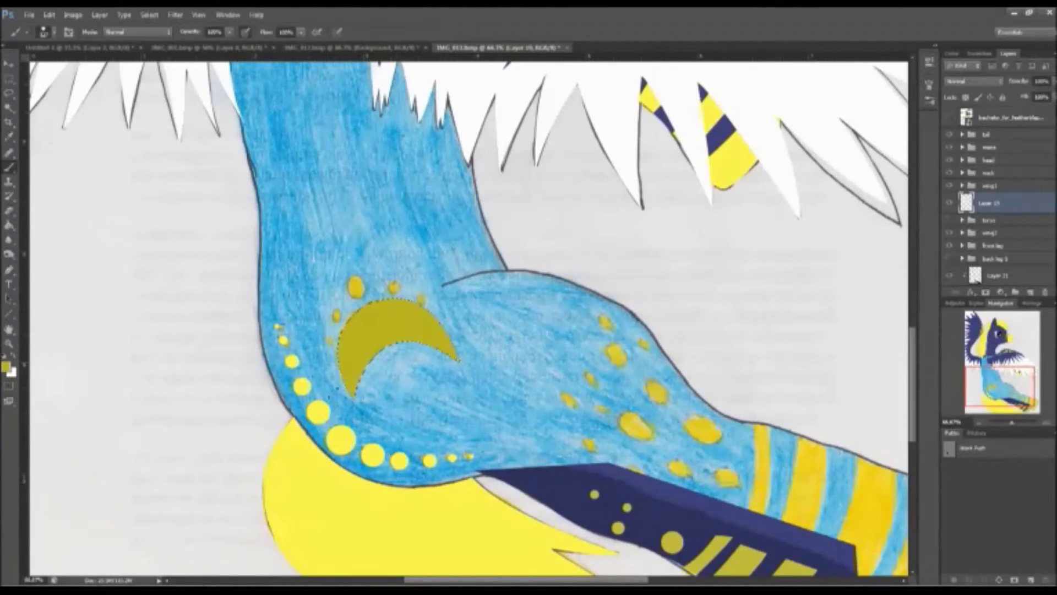
{"action": "left_click", "coordinate": [977, 433]}
{"action": "left_click", "coordinate": [986, 515]}
- Retrace the flank crescent with the Pen tool, convert it to a selection and fill it olive yellow on the layer beneath wing1
{"action": "left_click", "coordinate": [992, 274]}
{"action": "key", "text": "p"}
{"action": "left_click", "coordinate": [424, 298]}
{"action": "left_click", "coordinate": [337, 361]}
{"action": "left_click_drag", "start_coordinate": [369, 303], "coordinate": [359, 329]}
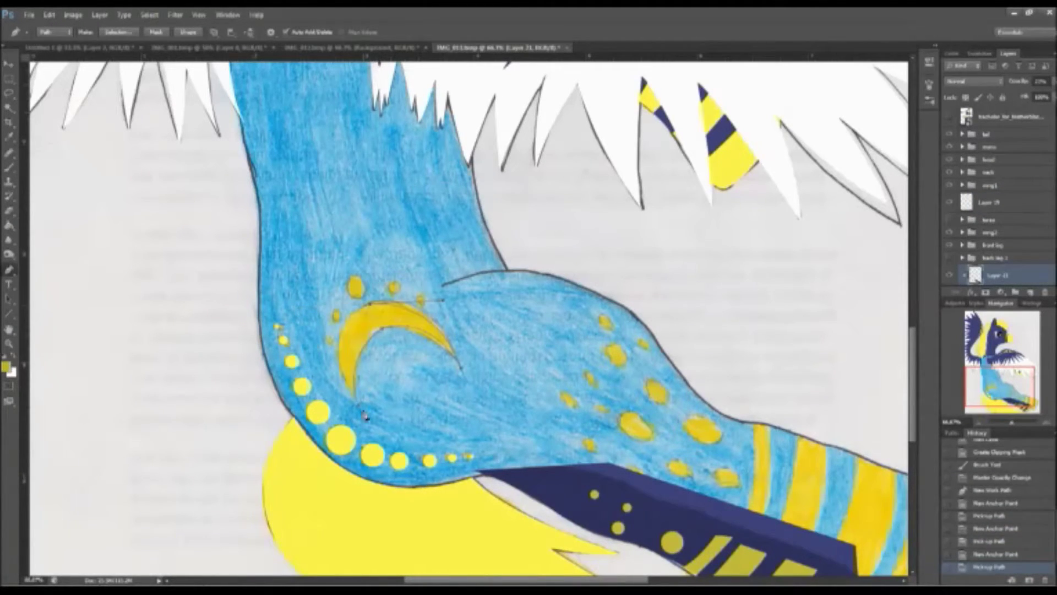
{"action": "left_click", "coordinate": [952, 433]}
{"action": "right_click", "coordinate": [972, 448]}
{"action": "left_click", "coordinate": [975, 474]}
{"action": "left_click", "coordinate": [597, 160]}
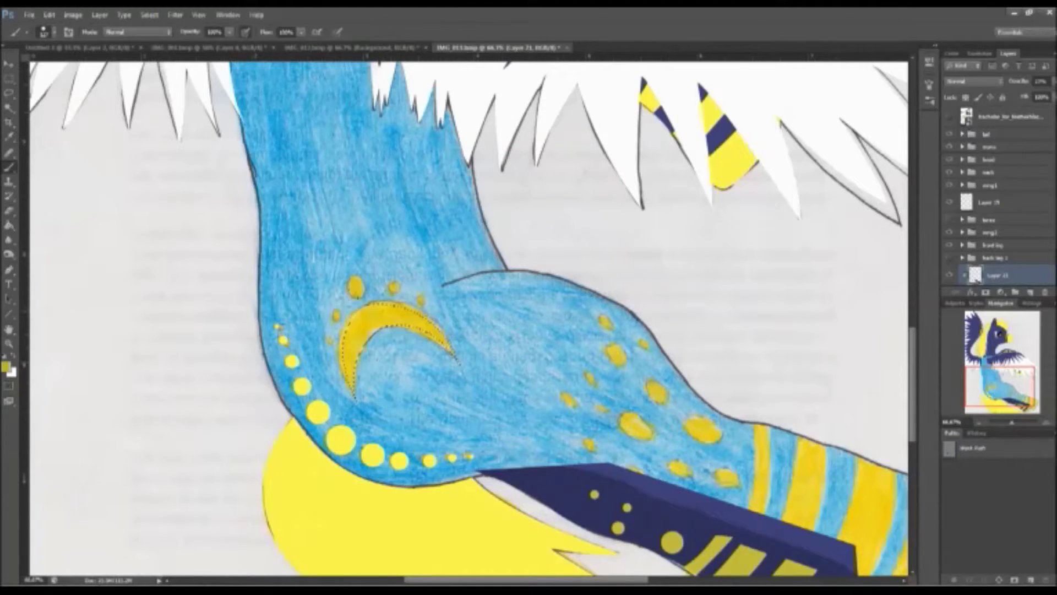
{"action": "key", "text": "b"}
{"action": "left_click", "coordinate": [986, 202]}
{"action": "key", "text": "alt+BackSpace"}
- Dab olive yellow dots of varying sizes over the sketched spots around the crescent and show the hidden torso and leg groups again
{"action": "right_click", "coordinate": [341, 254]}
{"action": "key", "text": "Escape"}
{"action": "right_click", "coordinate": [353, 282]}
{"action": "right_click", "coordinate": [342, 315]}
{"action": "right_click", "coordinate": [426, 284]}
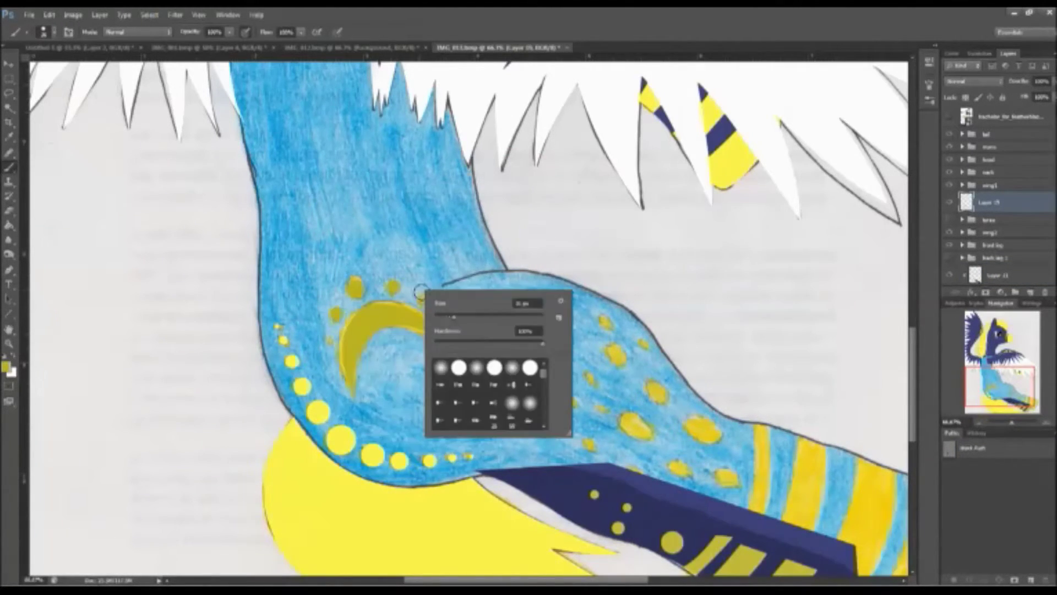
{"action": "key", "text": "Escape"}
{"action": "left_click", "coordinate": [949, 257]}
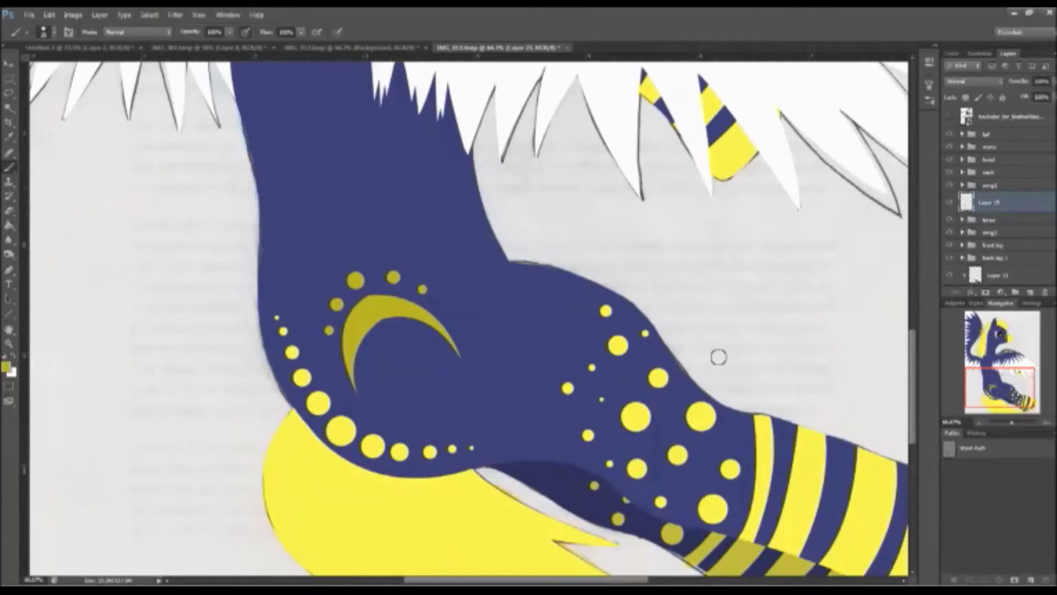
- Trace along the crescent's outer edge with the Pen tool and convert the path to a selection to refine its curve
{"action": "scroll", "coordinate": [391, 331], "scroll_direction": "up", "scroll_amount": 3}
{"action": "key", "text": "p"}
{"action": "left_click_drag", "start_coordinate": [649, 402], "coordinate": [749, 573]}
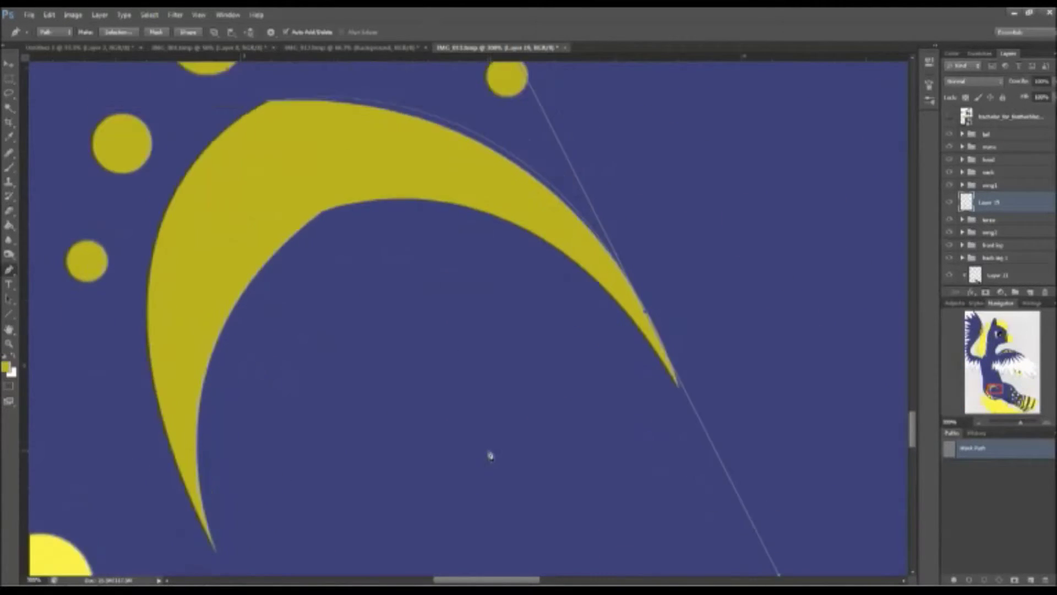
{"action": "scroll", "coordinate": [490, 455], "scroll_direction": "up", "scroll_amount": 2}
{"action": "key", "text": "b"}
{"action": "key", "text": "ctrl+Return"}
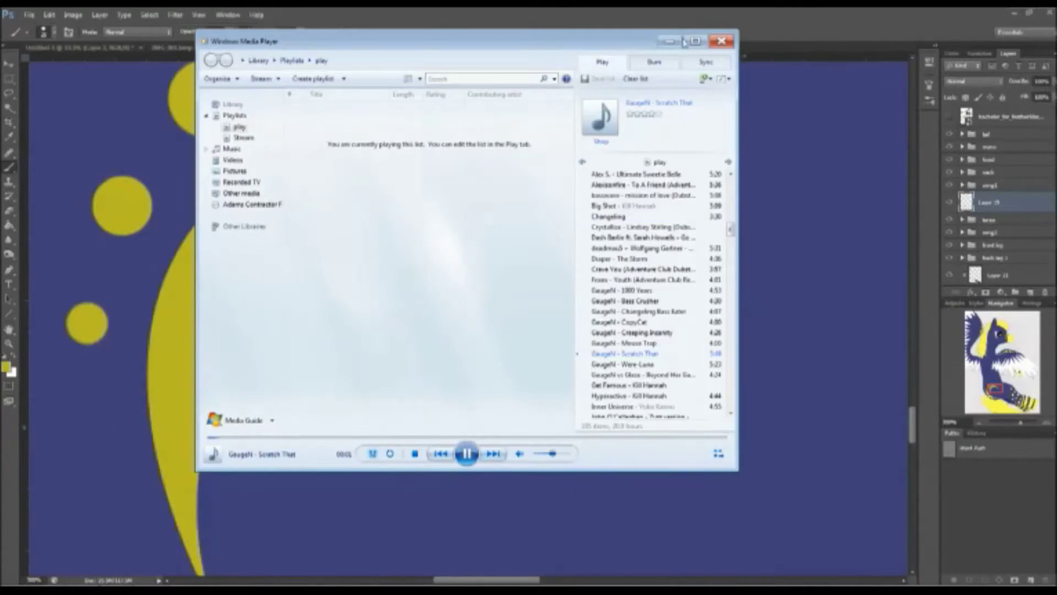
- Expand the tail group and add a clipped layer above its base layer
{"action": "scroll", "coordinate": [230, 193], "scroll_direction": "down", "scroll_amount": 4}
{"action": "left_click_drag", "start_coordinate": [962, 385], "coordinate": [961, 349]}
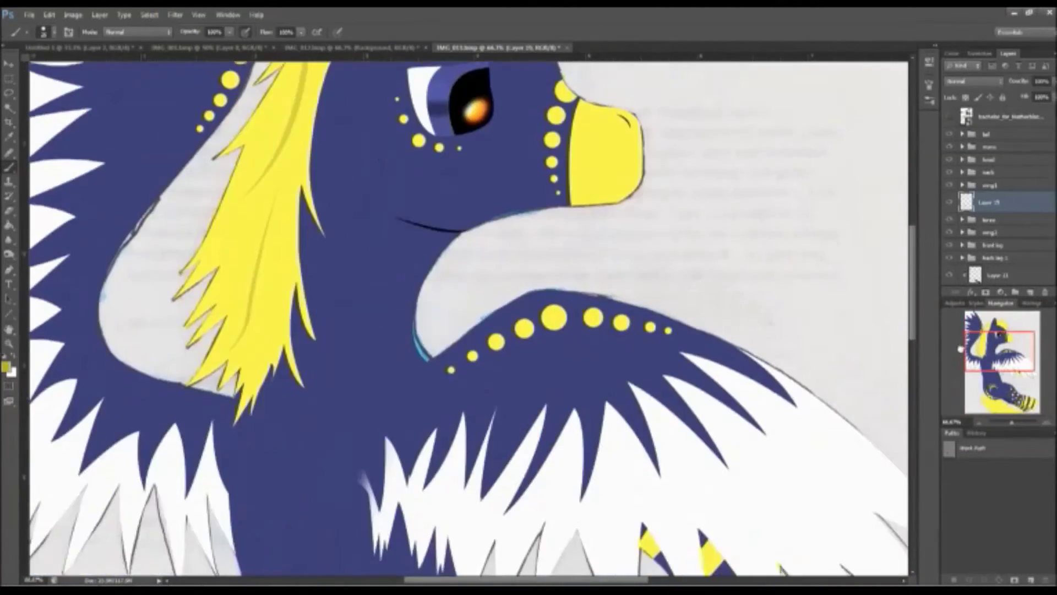
{"action": "key", "text": "ctrl+0"}
{"action": "scroll", "coordinate": [507, 528], "scroll_direction": "up", "scroll_amount": 2}
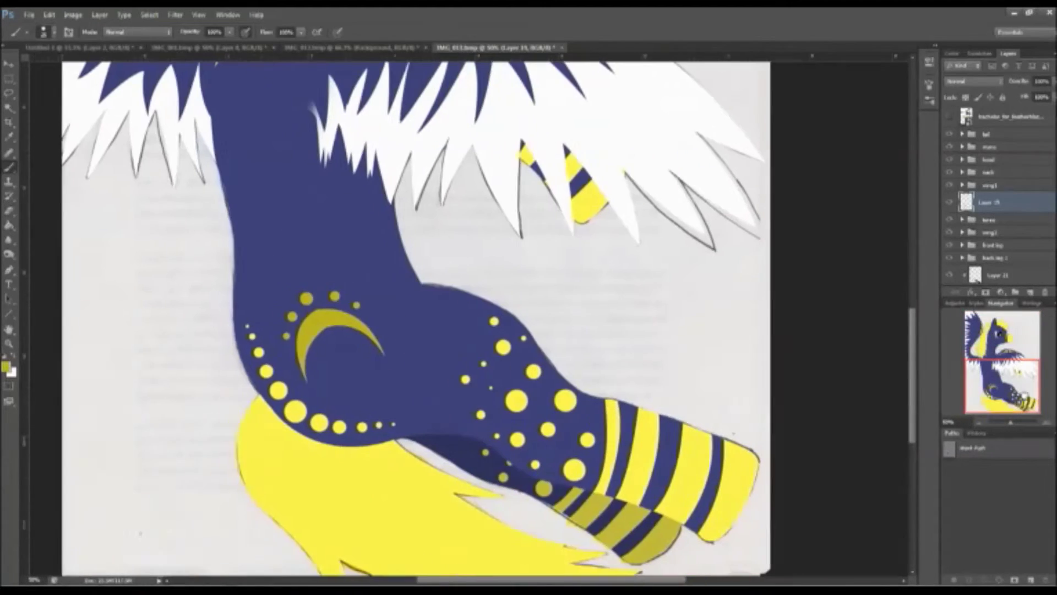
{"action": "left_click", "coordinate": [962, 134]}
{"action": "left_click", "coordinate": [1005, 151]}
{"action": "left_click_drag", "start_coordinate": [1011, 337], "coordinate": [1009, 392]}
- Trace a long curved hair strand across the tail with the Pen tool and brush it olive yellow on the clipped layer
{"action": "left_click", "coordinate": [9, 270]}
{"action": "left_click_drag", "start_coordinate": [341, 374], "coordinate": [384, 410]}
{"action": "left_click_drag", "start_coordinate": [525, 464], "coordinate": [551, 516]}
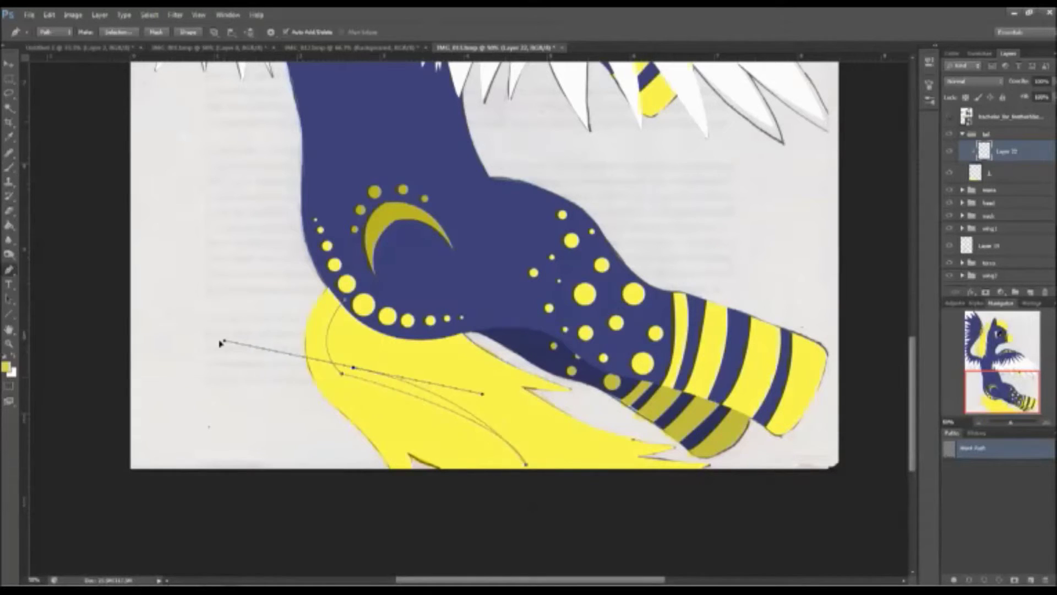
{"action": "mouse_move", "coordinate": [320, 311]}
{"action": "left_mouse_down"}
{"action": "mouse_move", "coordinate": [229, 345]}
{"action": "mouse_move", "coordinate": [347, 317]}
{"action": "left_mouse_up"}
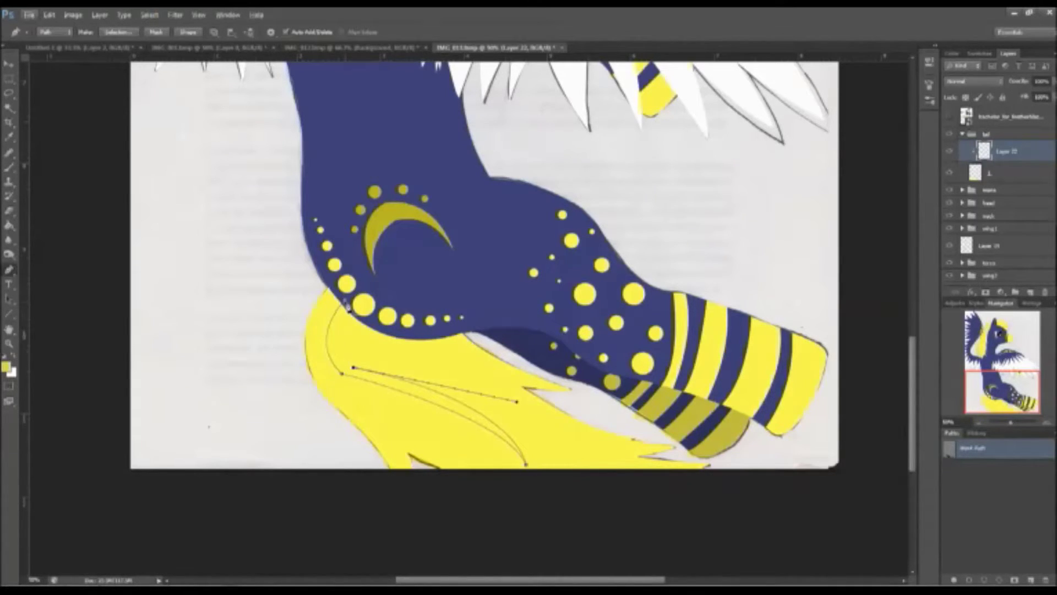
{"action": "key", "text": "ctrl+Return"}
{"action": "key", "text": "b"}
{"action": "left_click_drag", "start_coordinate": [376, 380], "coordinate": [521, 460]}
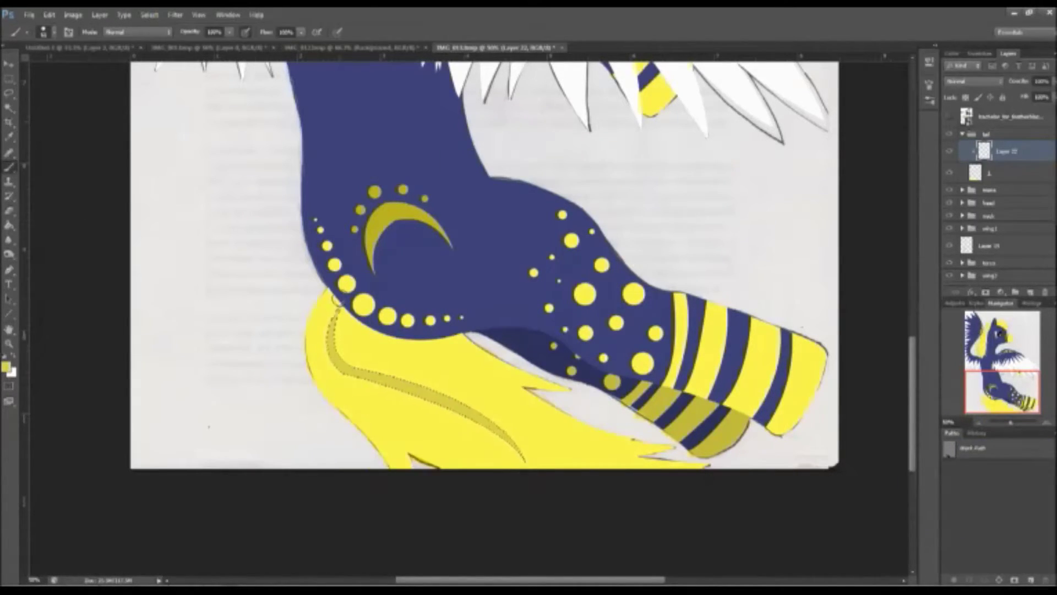
{"action": "key", "text": "ctrl+d"}
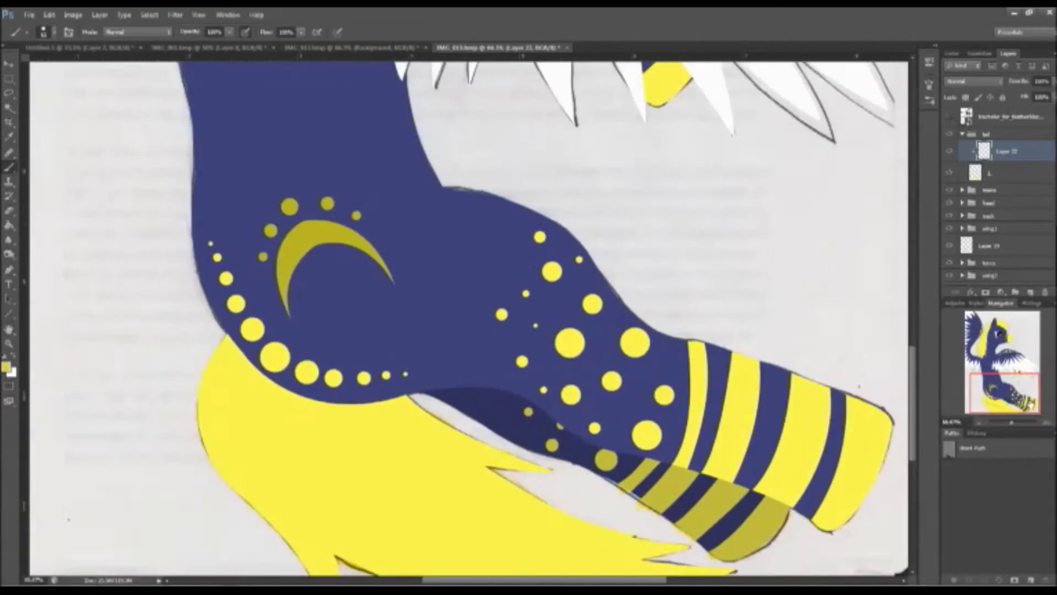
- Trace a thin second strand near the tail's tip with the Pen tool, convert it to a selection and brush it olive yellow
{"action": "key", "text": "ctrl+plus"}
{"action": "key", "text": "p"}
{"action": "left_click", "coordinate": [503, 464]}
{"action": "left_click", "coordinate": [229, 381]}
{"action": "left_click", "coordinate": [259, 435]}
{"action": "right_click", "coordinate": [713, 512]}
{"action": "left_click", "coordinate": [738, 479]}
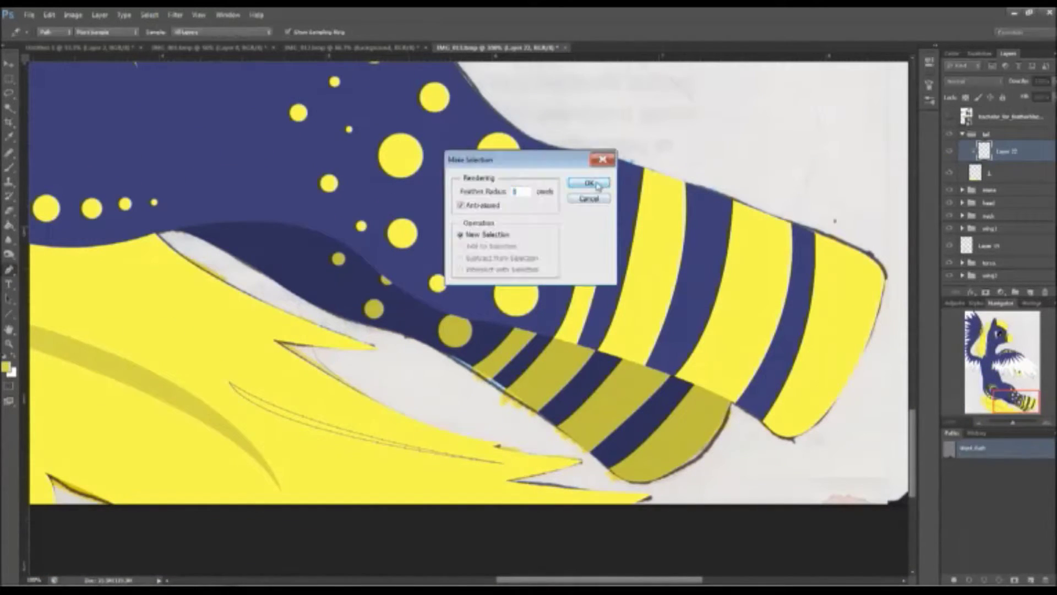
{"action": "key", "text": "Return"}
{"action": "key", "text": "b"}
- Hide the scanned Background layer and paint a new layer dark navy behind the pony
{"action": "key", "text": "ctrl+minus"}
{"action": "scroll", "coordinate": [334, 543], "scroll_direction": "up", "scroll_amount": 10}
{"action": "scroll", "coordinate": [334, 542], "scroll_direction": "left", "scroll_amount": 4}
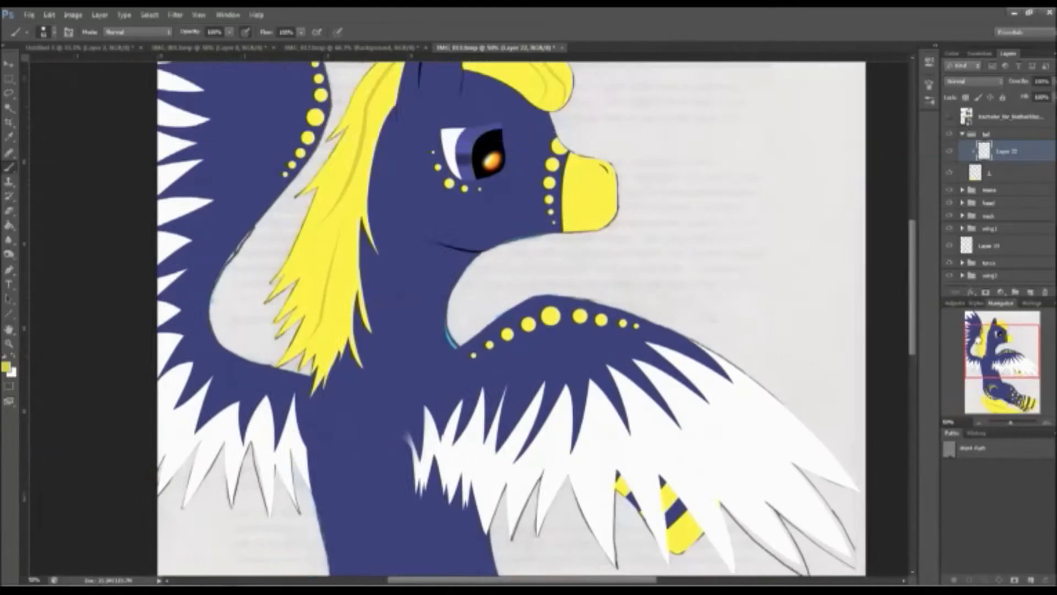
{"action": "scroll", "coordinate": [495, 319], "scroll_direction": "down", "scroll_amount": 2}
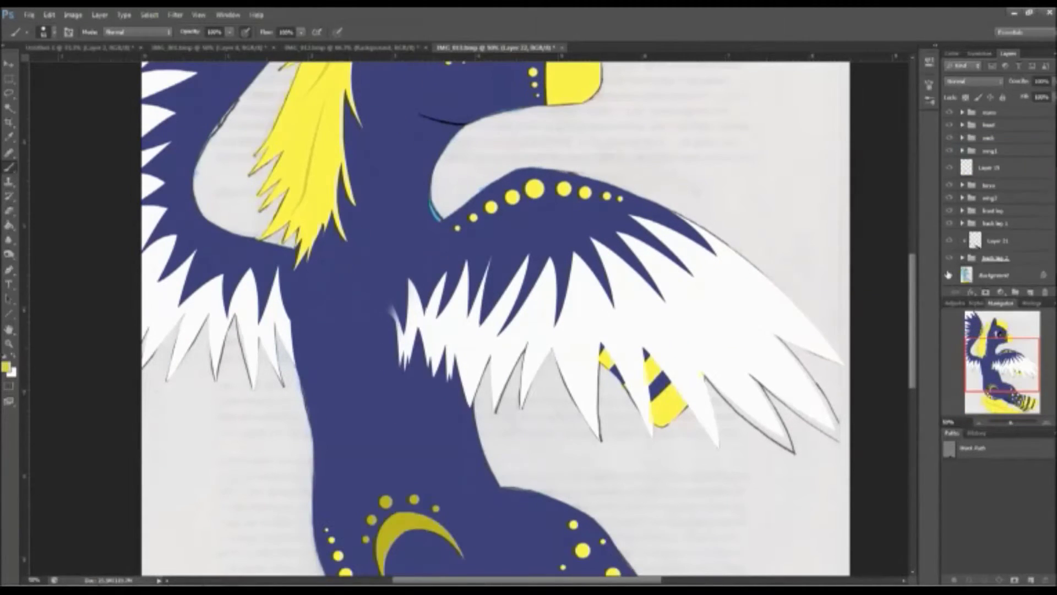
{"action": "left_click", "coordinate": [949, 275]}
{"action": "left_click", "coordinate": [5, 366]}
{"action": "left_click", "coordinate": [550, 142]}
{"action": "key", "text": "ctrl+minus"}
{"action": "right_click", "coordinate": [515, 407]}
{"action": "left_click_drag", "start_coordinate": [474, 551], "coordinate": [473, 83]}
- Paint a soft yellow glow down the backdrop's right edge with a very large brush at 0% hardness
{"action": "left_click", "coordinate": [5, 366]}
{"action": "key", "text": "Return"}
{"action": "right_click", "coordinate": [557, 161]}
{"action": "key", "text": "Escape"}
{"action": "left_click", "coordinate": [5, 366]}
{"action": "key", "text": "Return"}
{"action": "right_click", "coordinate": [600, 345]}
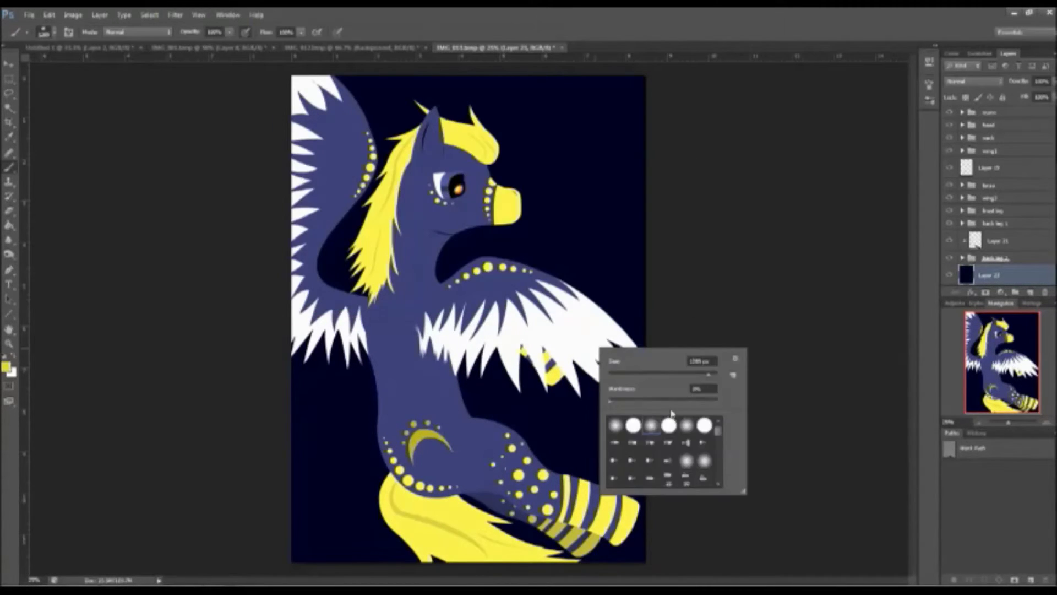
{"action": "key", "text": "Escape"}
{"action": "left_click_drag", "start_coordinate": [658, 198], "coordinate": [658, 551]}
- Blend orange and orange-red glows over the yellow toward the backdrop's lower right corner
{"action": "left_click", "coordinate": [5, 366]}
{"action": "mouse_move", "coordinate": [656, 220]}
{"action": "left_mouse_down"}
{"action": "mouse_move", "coordinate": [656, 490]}
{"action": "mouse_move", "coordinate": [606, 557]}
{"action": "left_mouse_up"}
{"action": "left_click", "coordinate": [444, 278]}
{"action": "key", "text": "Return"}
{"action": "left_click", "coordinate": [5, 366]}
{"action": "left_click", "coordinate": [442, 286]}
{"action": "key", "text": "Return"}
{"action": "left_click_drag", "start_coordinate": [639, 484], "coordinate": [617, 559]}
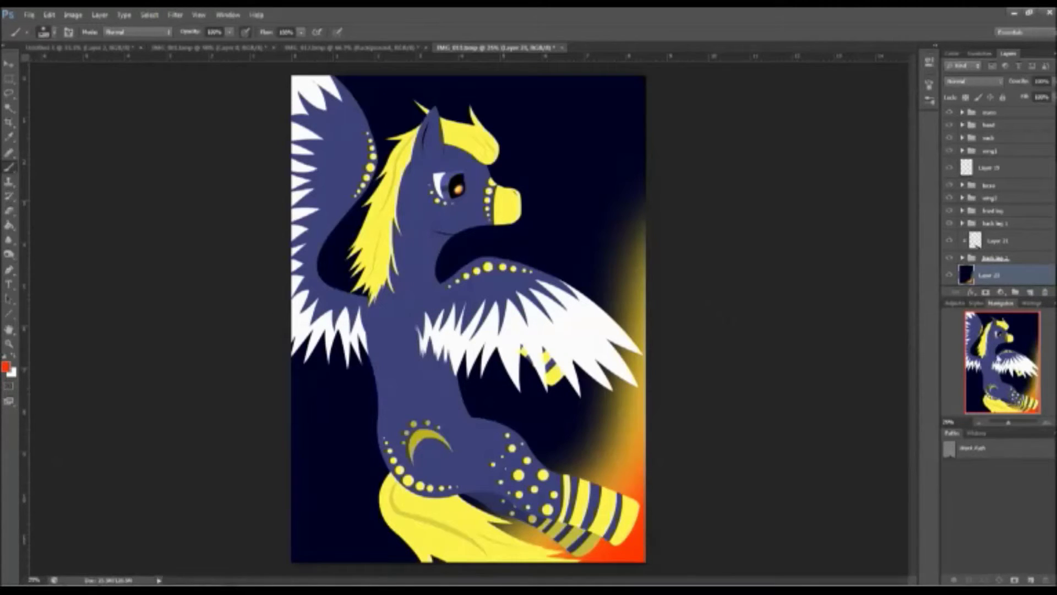
- Add a layer above the painted backdrop and scatter pure red (ff0000) specks on it with a large brush
{"action": "left_click", "coordinate": [1031, 292]}
{"action": "left_click", "coordinate": [6, 366]}
{"action": "left_click", "coordinate": [442, 285]}
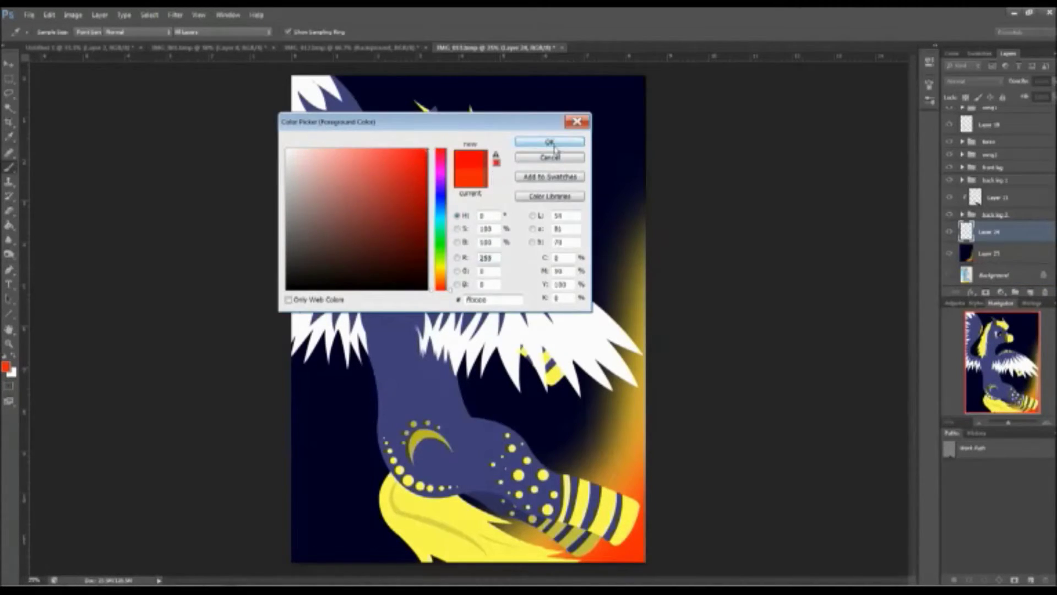
{"action": "left_click", "coordinate": [551, 142]}
{"action": "right_click", "coordinate": [600, 354]}
{"action": "key", "text": "Return"}
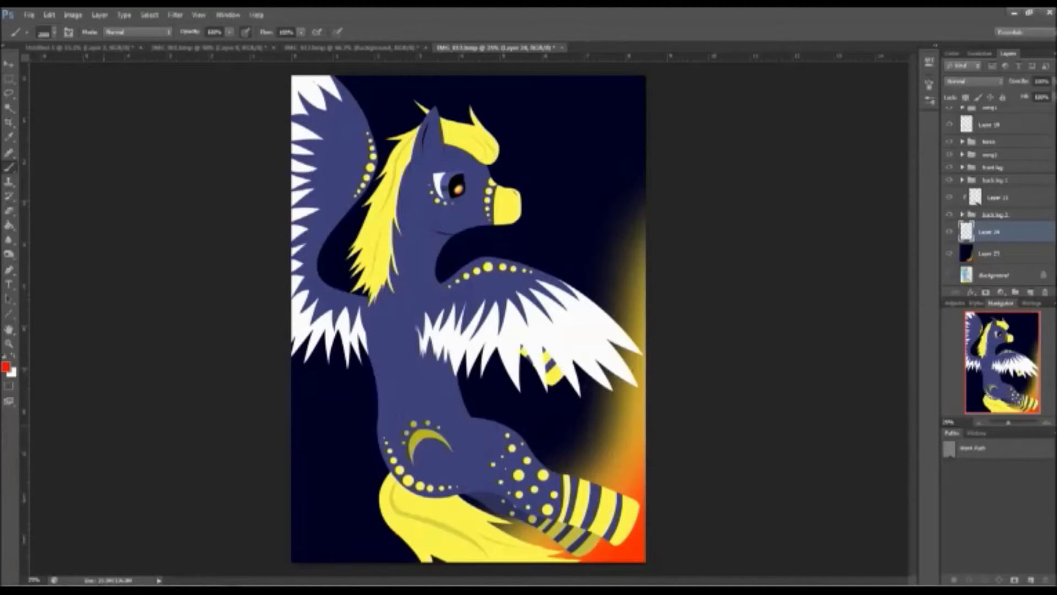
- Apply a Motion Blur at an angle of -62° to the red specks behind the pony
{"action": "left_click", "coordinate": [99, 14]}
{"action": "left_click", "coordinate": [175, 15]}
{"action": "mouse_move", "coordinate": [237, 124]}
{"action": "left_click", "coordinate": [130, 241]}
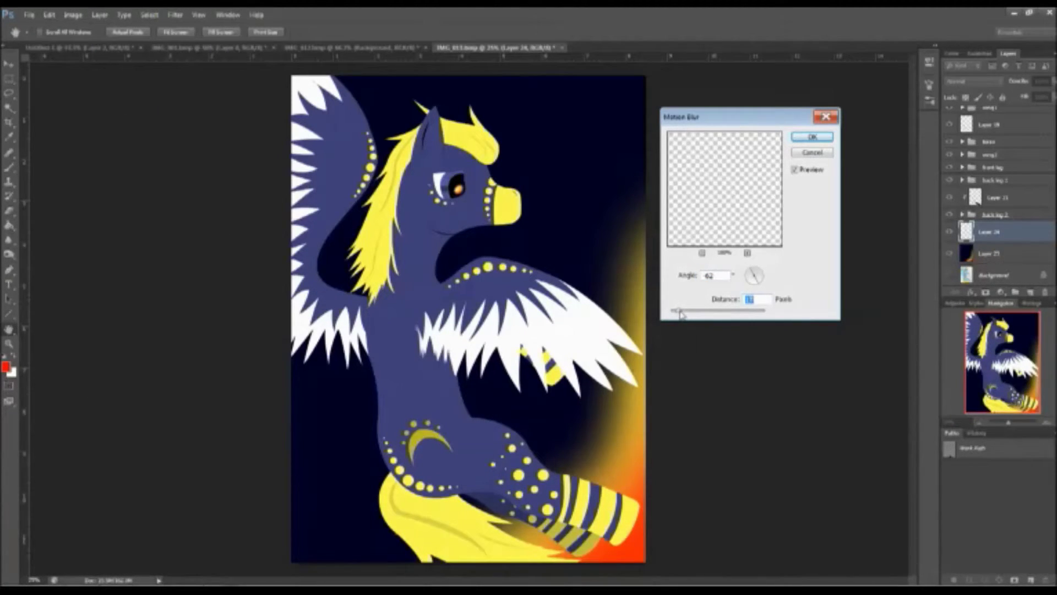
{"action": "left_click", "coordinate": [826, 137]}
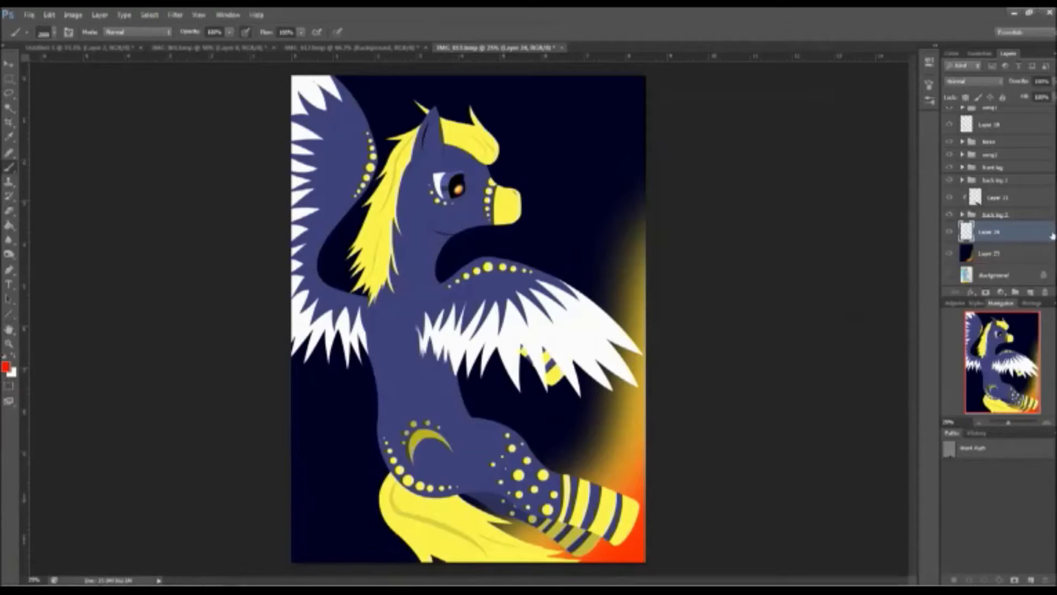
- Scatter red specks over the pony on a new layer above the tail group and blur them
{"action": "scroll", "coordinate": [997, 193], "scroll_direction": "up", "scroll_amount": 5}
{"action": "left_click", "coordinate": [1008, 141]}
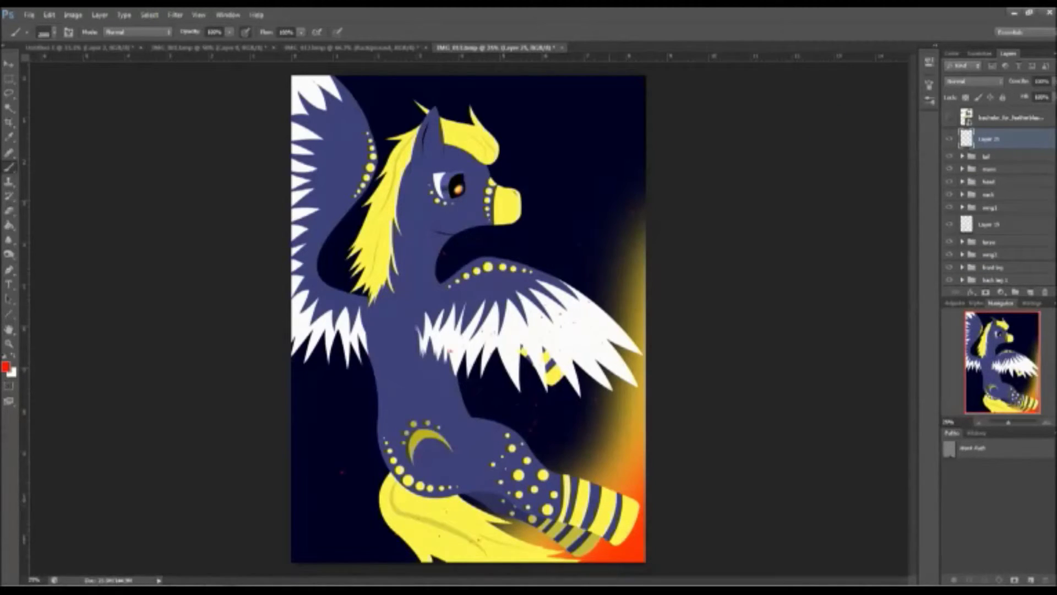
{"action": "left_click", "coordinate": [175, 15]}
{"action": "mouse_move", "coordinate": [237, 123]}
{"action": "left_click", "coordinate": [118, 207]}
{"action": "left_click", "coordinate": [807, 138]}
- Give the front specks layer an orange Outer Glow in Screen mode with a larger size and lower opacity
{"action": "left_click", "coordinate": [100, 15]}
{"action": "mouse_move", "coordinate": [114, 75]}
{"action": "left_click", "coordinate": [57, 175]}
{"action": "left_click", "coordinate": [836, 241]}
{"action": "left_click", "coordinate": [816, 235]}
{"action": "left_click", "coordinate": [924, 98]}
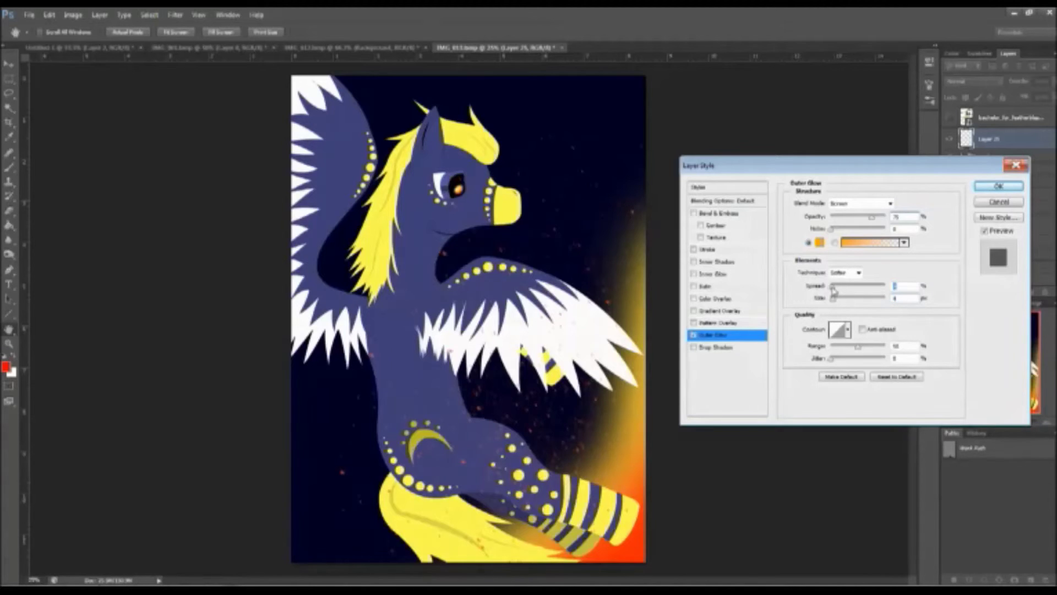
{"action": "left_click_drag", "start_coordinate": [833, 298], "coordinate": [867, 298]}
{"action": "left_click_drag", "start_coordinate": [872, 218], "coordinate": [863, 235]}
{"action": "key", "text": "Return"}
- Fade the front specks over the pony using a soft eraser at reduced opacity
{"action": "key", "text": "e"}
{"action": "right_click", "coordinate": [568, 384]}
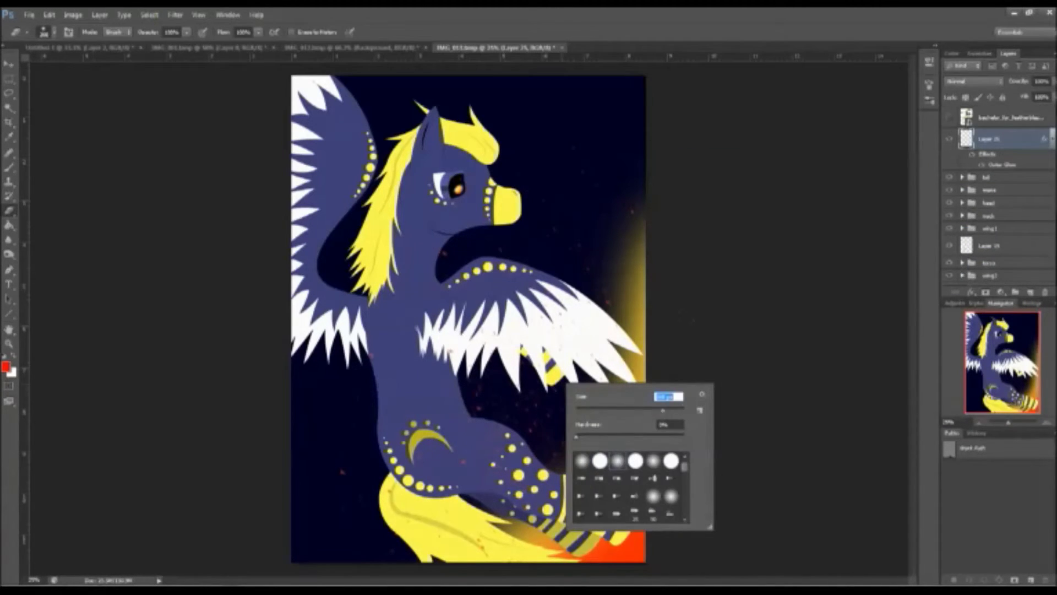
{"action": "left_click_drag", "start_coordinate": [187, 32], "coordinate": [152, 45]}
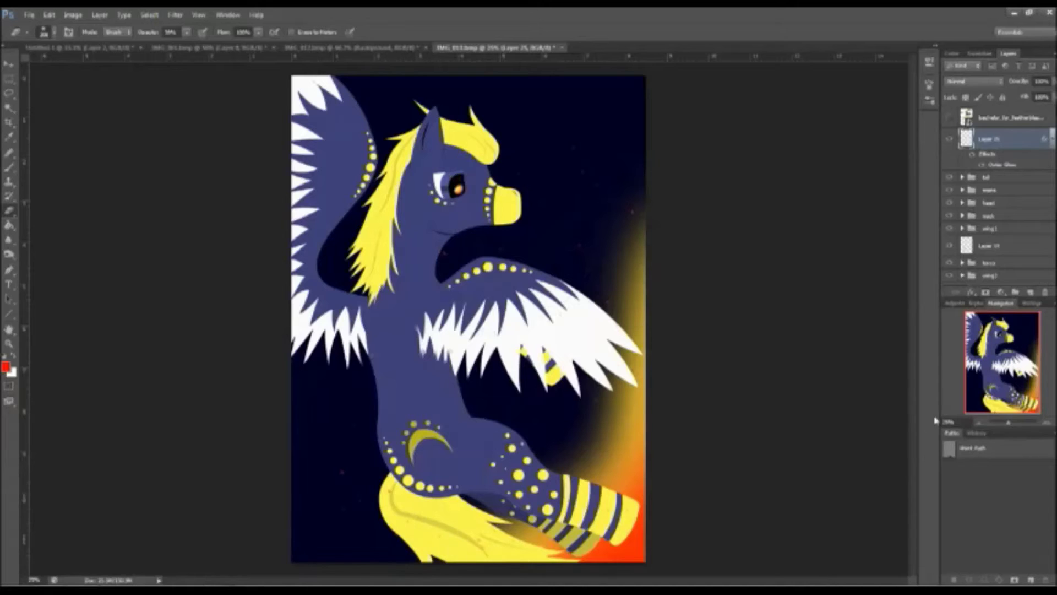
- Apply the Outer Glow effect to the specks layer above the painted backdrop as well
{"action": "scroll", "coordinate": [997, 192], "scroll_direction": "down", "scroll_amount": 5}
{"action": "left_click", "coordinate": [969, 232]}
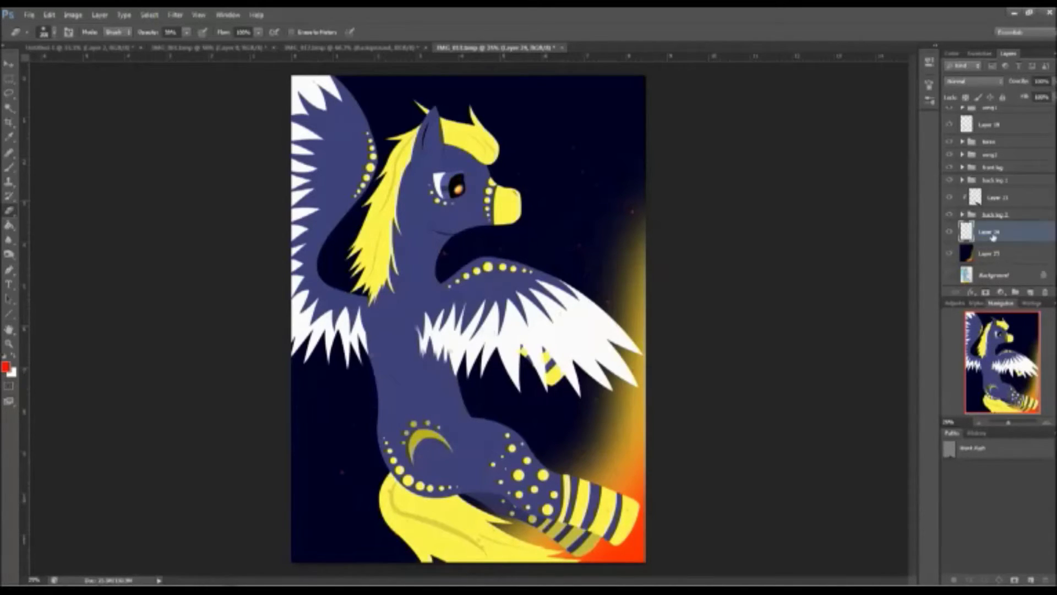
{"action": "scroll", "coordinate": [992, 232], "scroll_direction": "up", "scroll_amount": 1}
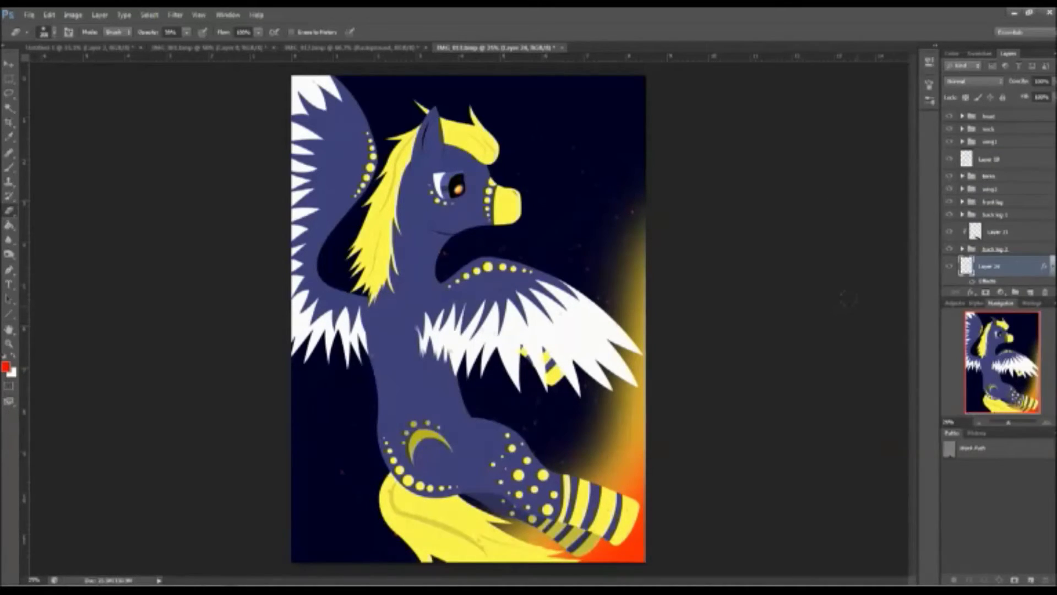
- Shade the tail with a soft black brush on a new layer clipped to the tail group and lower that layer's opacity
{"action": "scroll", "coordinate": [996, 232], "scroll_direction": "up", "scroll_amount": 5}
{"action": "left_click", "coordinate": [977, 178]}
{"action": "key", "text": "ctrl+shift+alt+n"}
{"action": "key", "text": "b"}
{"action": "key", "text": "d"}
{"action": "right_click", "coordinate": [529, 406]}
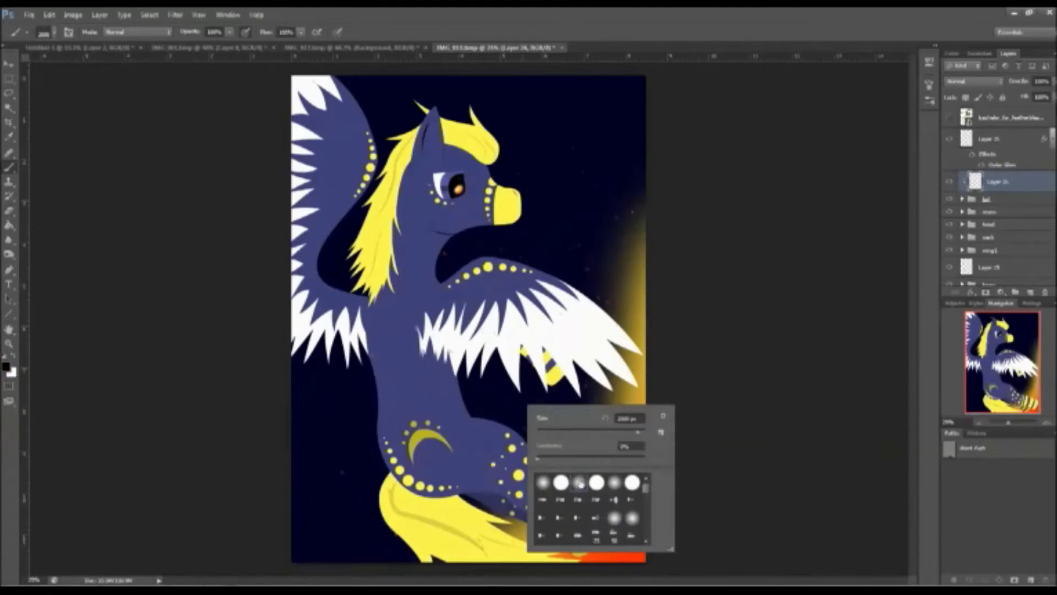
{"action": "key", "text": "Return"}
{"action": "left_click_drag", "start_coordinate": [396, 487], "coordinate": [485, 551]}
{"action": "left_click_drag", "start_coordinate": [1052, 81], "coordinate": [1027, 96]}
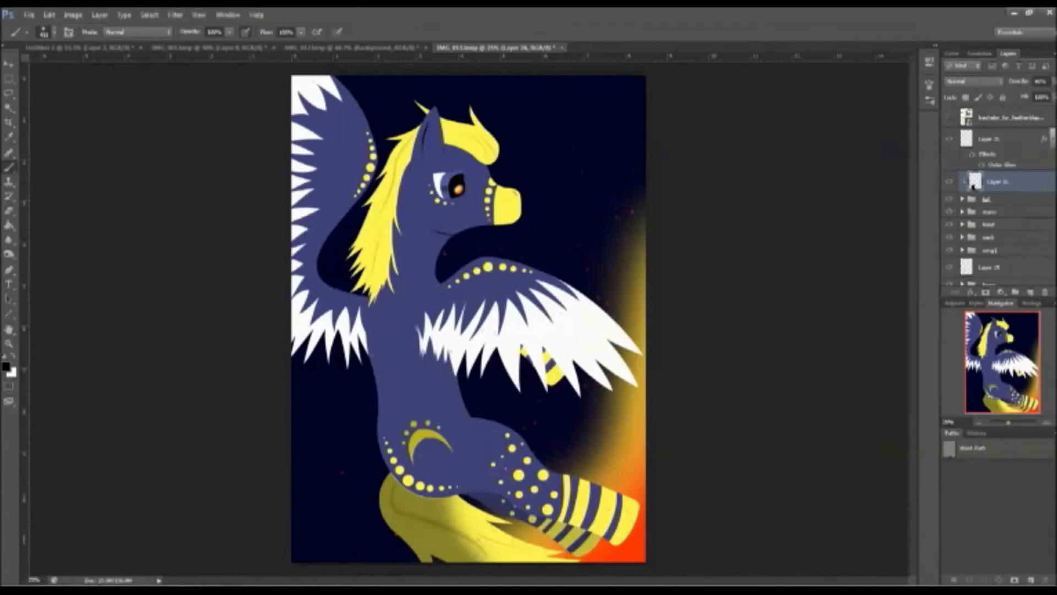
- Shade the mane and the head with a soft black brush, each on its own new layer clipped to its group
{"action": "key", "text": "ctrl+shift+alt+n"}
{"action": "left_click_drag", "start_coordinate": [419, 130], "coordinate": [358, 248]}
{"action": "left_click_drag", "start_coordinate": [352, 209], "coordinate": [386, 303]}
{"action": "left_click", "coordinate": [1005, 247]}
{"action": "key", "text": "ctrl+shift+alt+n"}
{"action": "mouse_move", "coordinate": [429, 110]}
{"action": "left_mouse_down"}
{"action": "mouse_move", "coordinate": [407, 220]}
{"action": "mouse_move", "coordinate": [474, 203]}
{"action": "left_mouse_up"}
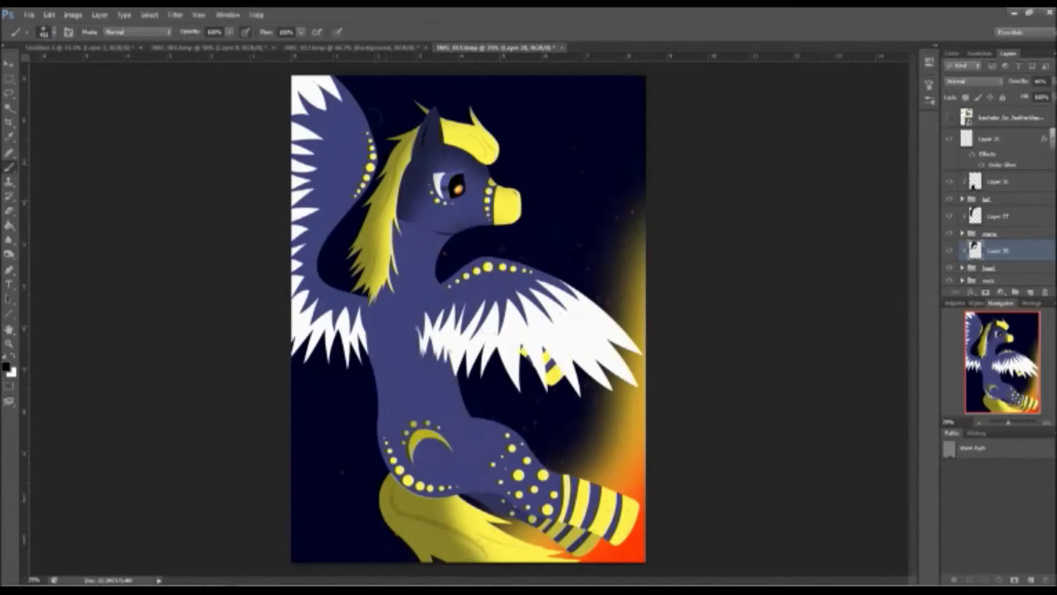
- Shade the neck beneath the mane and jaw on a new reduced-opacity layer clipped to the neck group
{"action": "key", "text": "ctrl+shift+alt+n"}
{"action": "left_click", "coordinate": [1041, 81]}
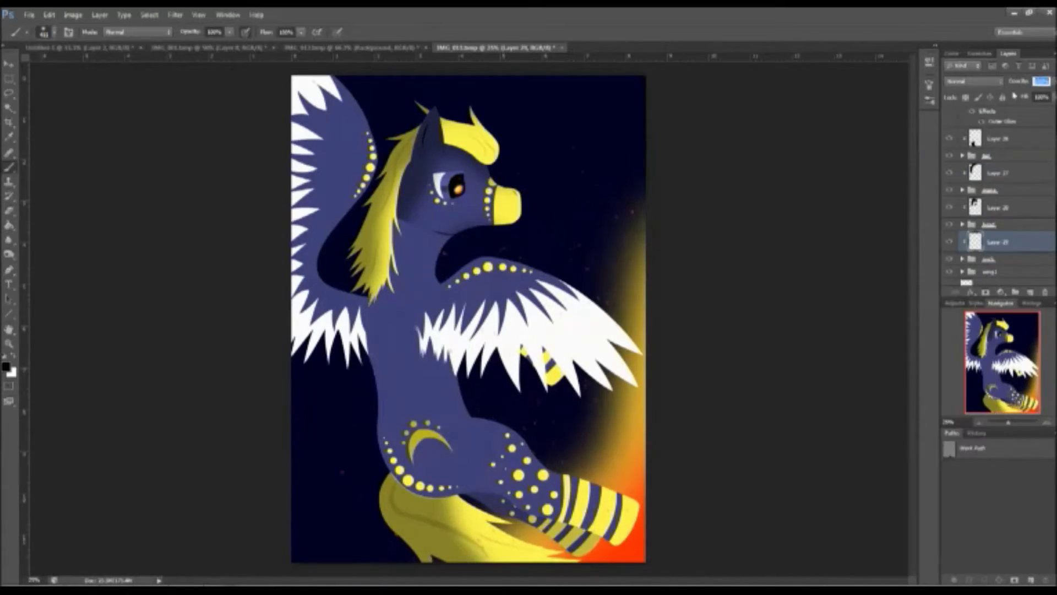
{"action": "key", "text": "ctrl+plus"}
{"action": "key", "text": "ctrl+plus"}
{"action": "scroll", "coordinate": [551, 319], "scroll_direction": "up", "scroll_amount": 5}
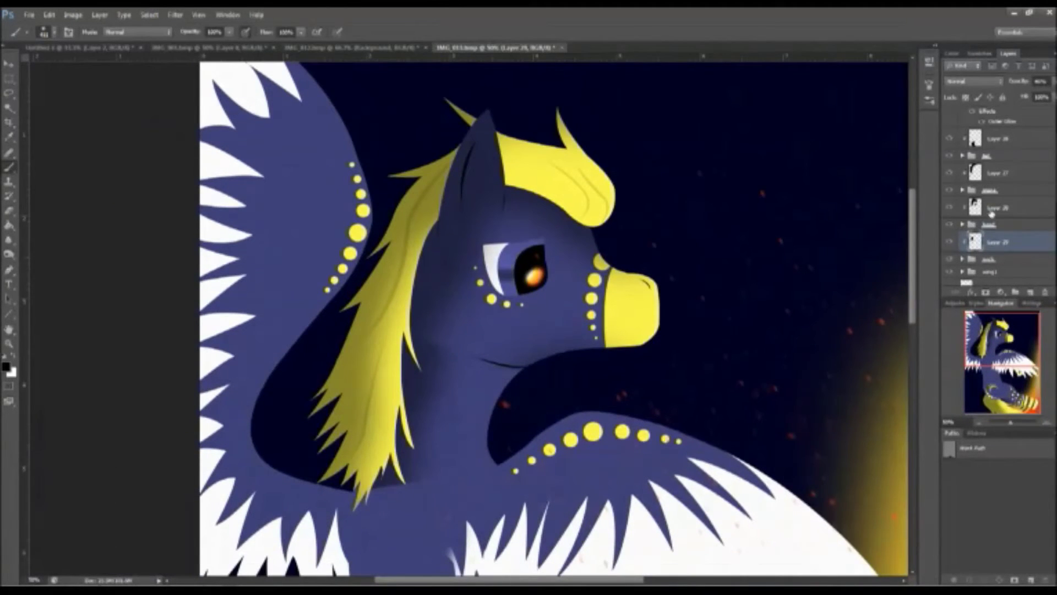
- Merge the head and neck groups into a single layer and clip both of their shading layers to it
{"action": "left_click", "coordinate": [998, 208]}
{"action": "right_click", "coordinate": [997, 251]}
{"action": "right_click", "coordinate": [1000, 269]}
{"action": "right_click", "coordinate": [1001, 251]}
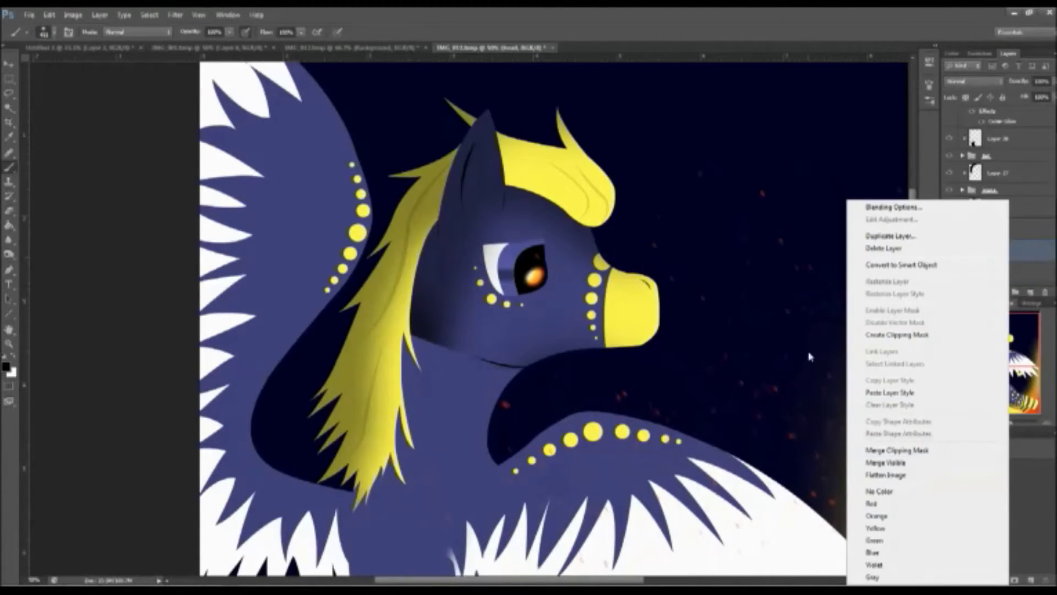
{"action": "left_click", "coordinate": [999, 258]}
{"action": "right_click", "coordinate": [998, 258]}
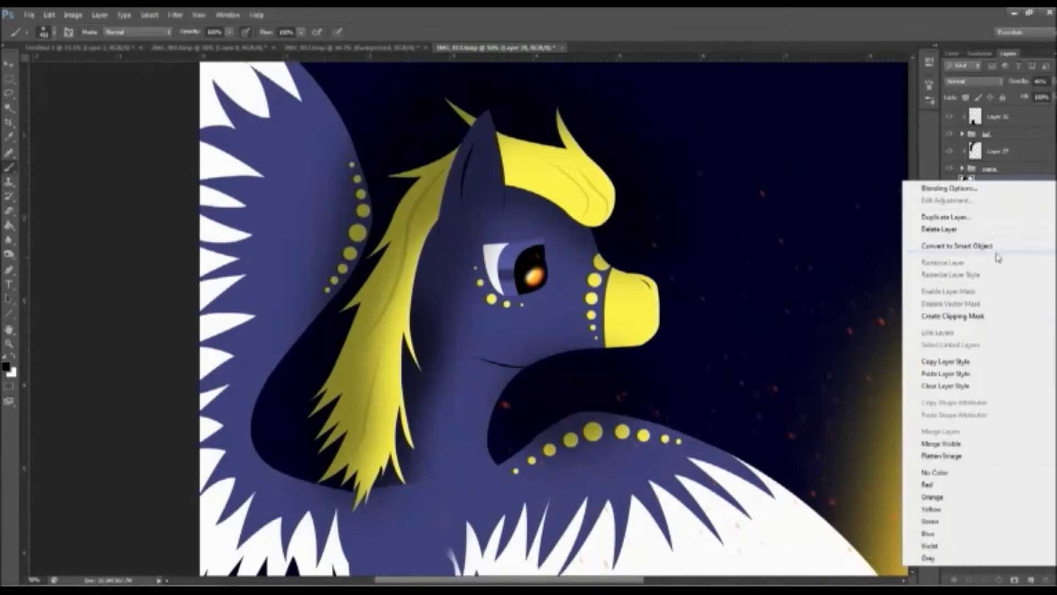
{"action": "key", "text": "Escape"}
- Shade the base of the front wing on a new layer clipped to its group and lower the layer's opacity
{"action": "key", "text": "ctrl+minus"}
{"action": "right_click", "coordinate": [999, 253]}
{"action": "left_click", "coordinate": [881, 325]}
{"action": "mouse_move", "coordinate": [567, 331]}
{"action": "left_mouse_down"}
{"action": "mouse_move", "coordinate": [485, 380]}
{"action": "mouse_move", "coordinate": [644, 363]}
{"action": "left_mouse_up"}
{"action": "left_click_drag", "start_coordinate": [1019, 81], "coordinate": [976, 93]}
- Shade the chest and back edge of the torso in soft black on a new clipped layer and lower its opacity
{"action": "left_click", "coordinate": [1031, 292]}
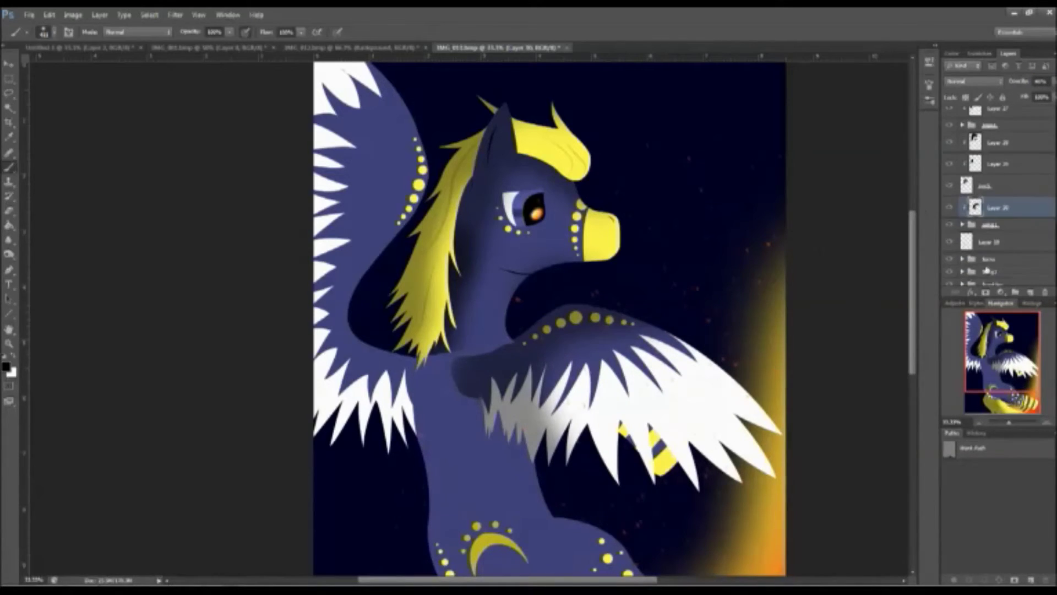
{"action": "right_click", "coordinate": [999, 263]}
{"action": "left_click", "coordinate": [881, 326]}
{"action": "left_click_drag", "start_coordinate": [462, 386], "coordinate": [523, 473]}
{"action": "left_click_drag", "start_coordinate": [441, 358], "coordinate": [440, 523]}
{"action": "scroll", "coordinate": [550, 319], "scroll_direction": "down", "scroll_amount": 3}
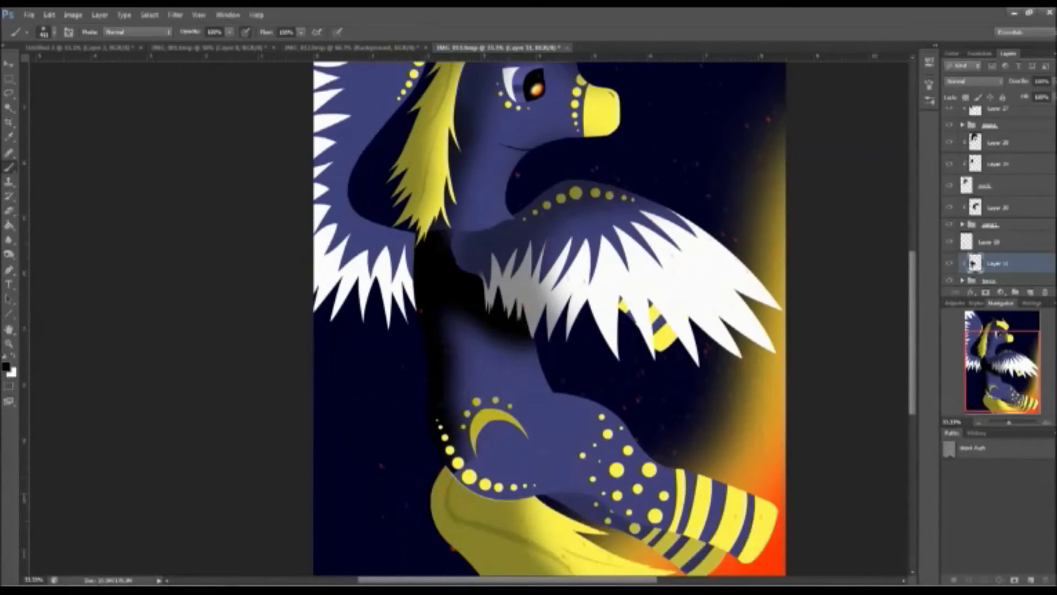
{"action": "left_click_drag", "start_coordinate": [1049, 81], "coordinate": [1027, 99]}
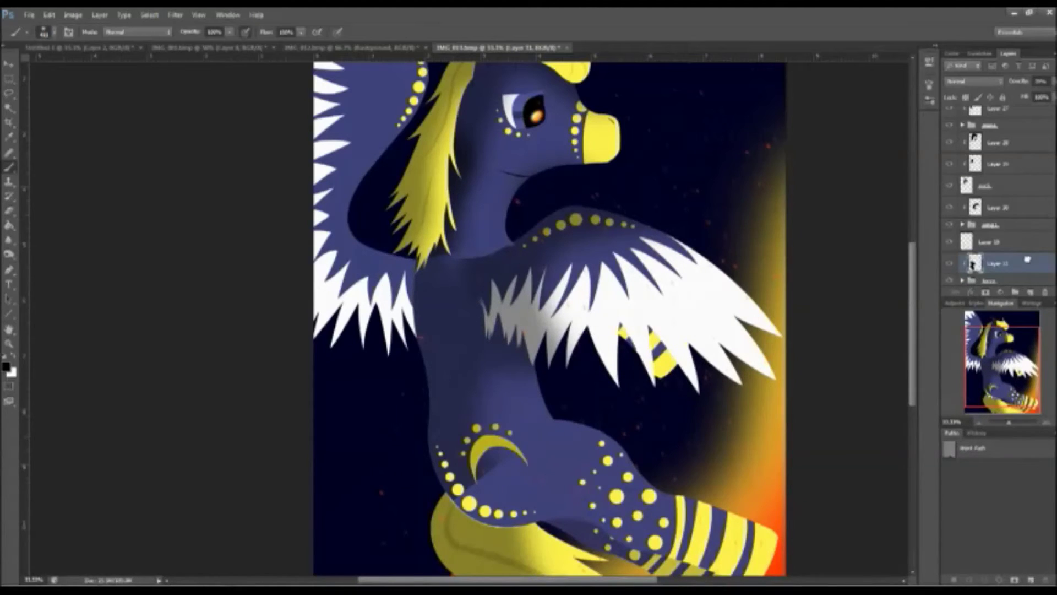
- Clip the hip markings layer to the torso group together with the torso shading
{"action": "left_click_drag", "start_coordinate": [986, 242], "coordinate": [1020, 266]}
{"action": "scroll", "coordinate": [1020, 266], "scroll_direction": "up", "scroll_amount": 4}
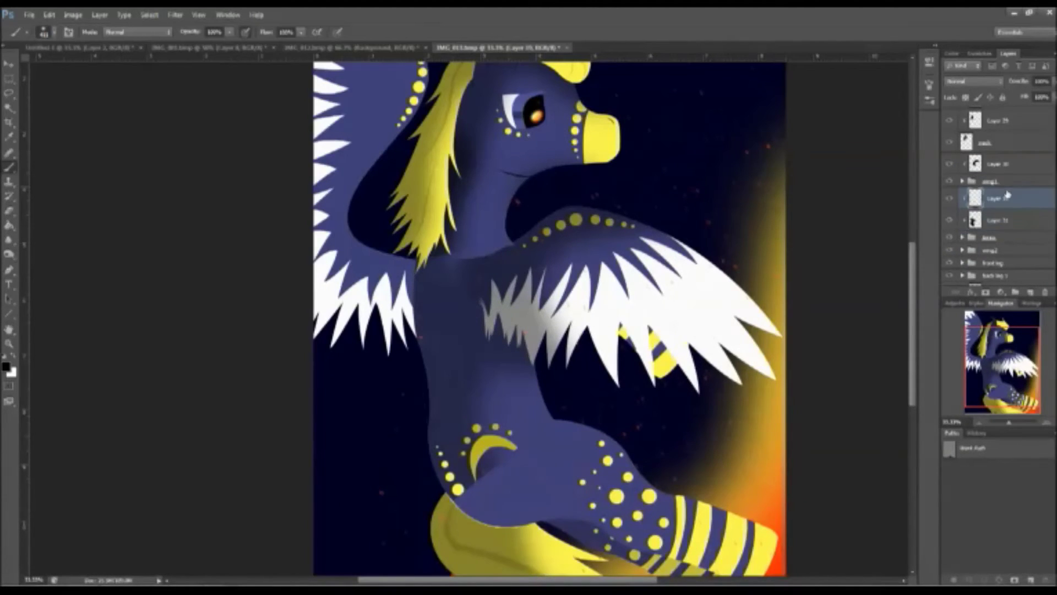
- Find the separate neck shading layer above the merged head and neck layer and delete it
{"action": "left_click", "coordinate": [997, 229]}
{"action": "key", "text": "alt+bracketright"}
{"action": "key", "text": "alt+bracketright"}
{"action": "key", "text": "alt+bracketright"}
{"action": "key", "text": "alt+bracketright"}
{"action": "key", "text": "alt+bracketright"}
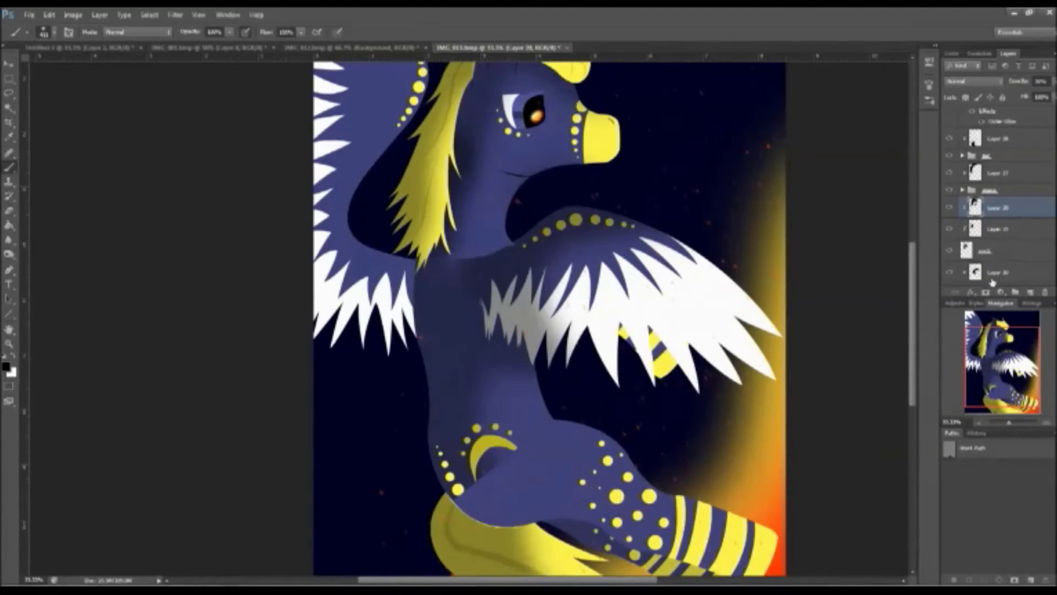
{"action": "key", "text": "alt+bracketleft"}
{"action": "key", "text": "alt+bracketleft"}
{"action": "key", "text": "alt+bracketleft"}
{"action": "key", "text": "alt+bracketleft"}
{"action": "key", "text": "alt+bracketleft"}
{"action": "key", "text": "alt+bracketleft"}
{"action": "key", "text": "alt+bracketleft"}
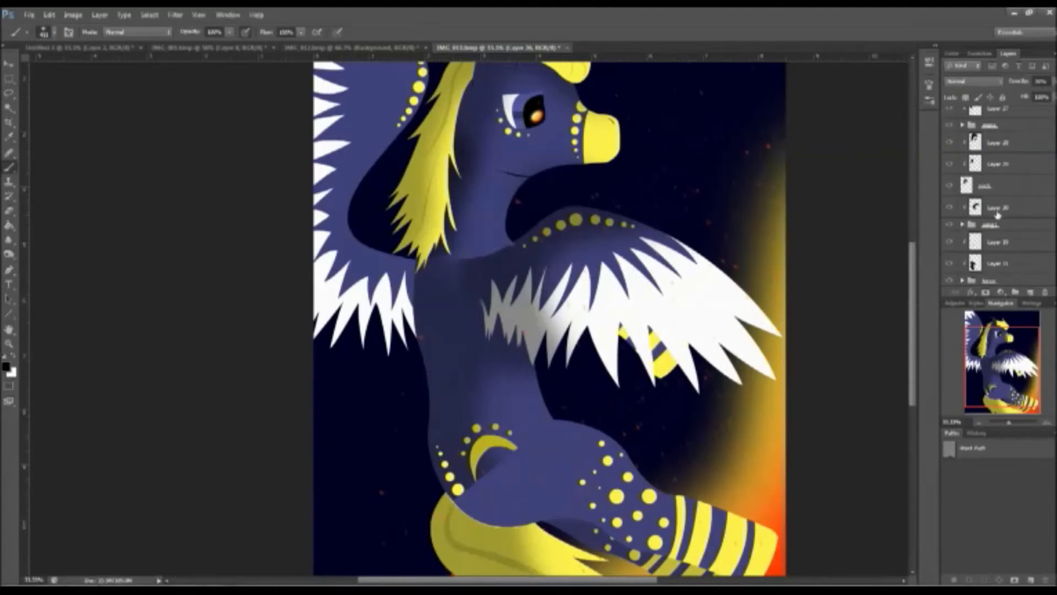
{"action": "left_click", "coordinate": [958, 167]}
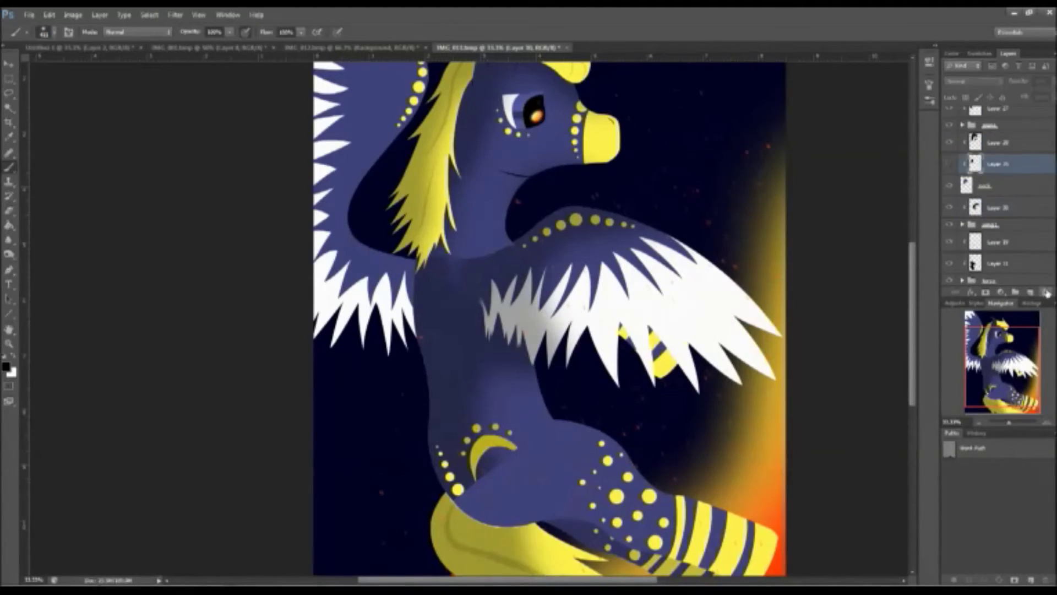
{"action": "key", "text": "Delete"}
- Hide the painted backdrop, the front wing and the torso so the original scan shows around the chest
{"action": "key", "text": "ctrl+plus"}
{"action": "scroll", "coordinate": [980, 193], "scroll_direction": "down", "scroll_amount": 2}
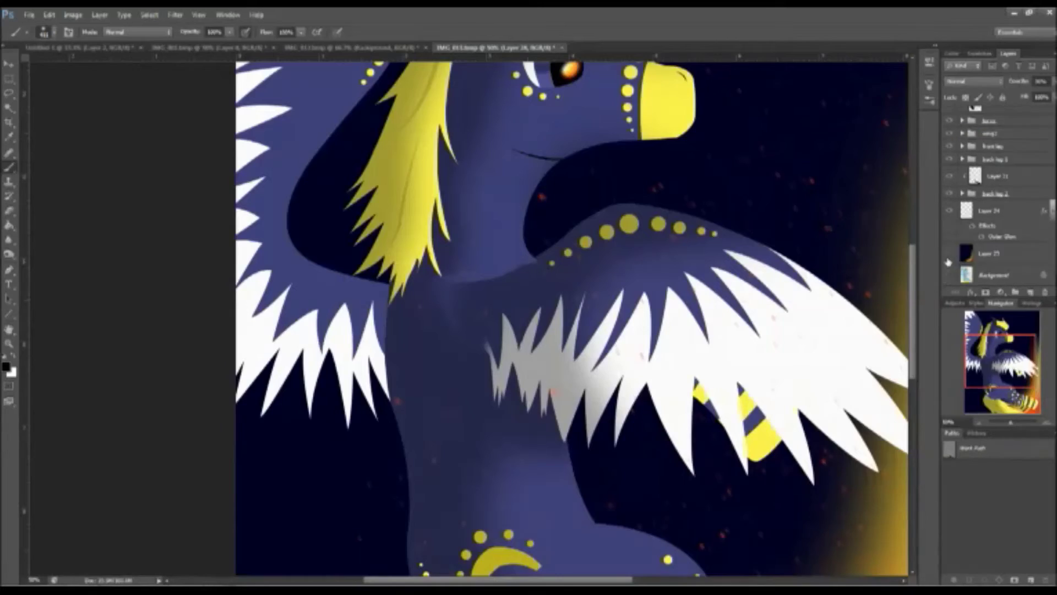
{"action": "left_click", "coordinate": [949, 192]}
{"action": "left_click", "coordinate": [949, 146]}
{"action": "left_click", "coordinate": [949, 125]}
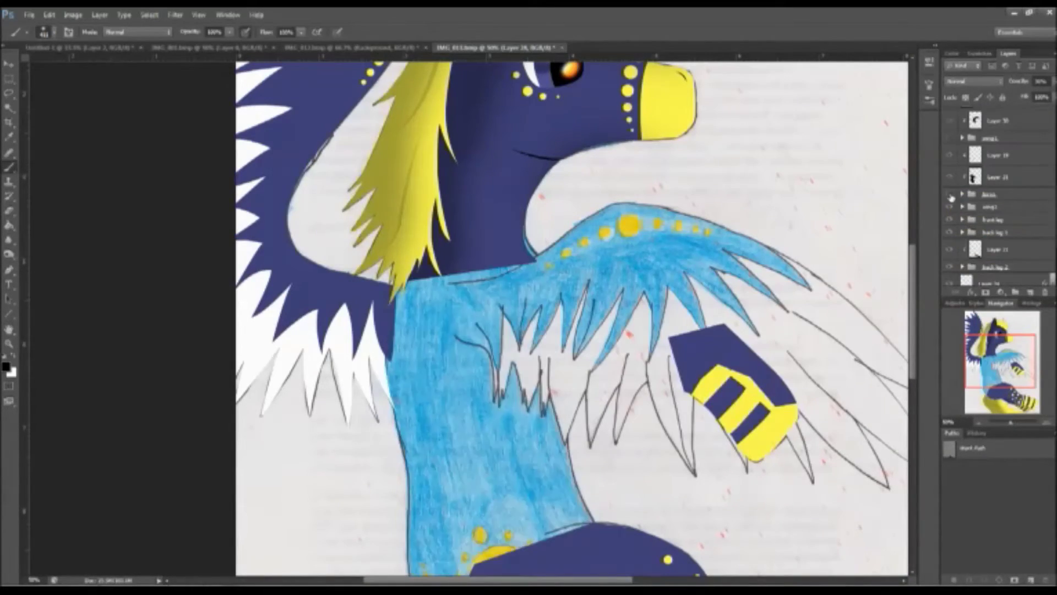
- Trace the curved line between neck and chest with the Pen tool and fill it with black on a new layer
{"action": "key", "text": "ctrl+plus"}
{"action": "key", "text": "ctrl+plus"}
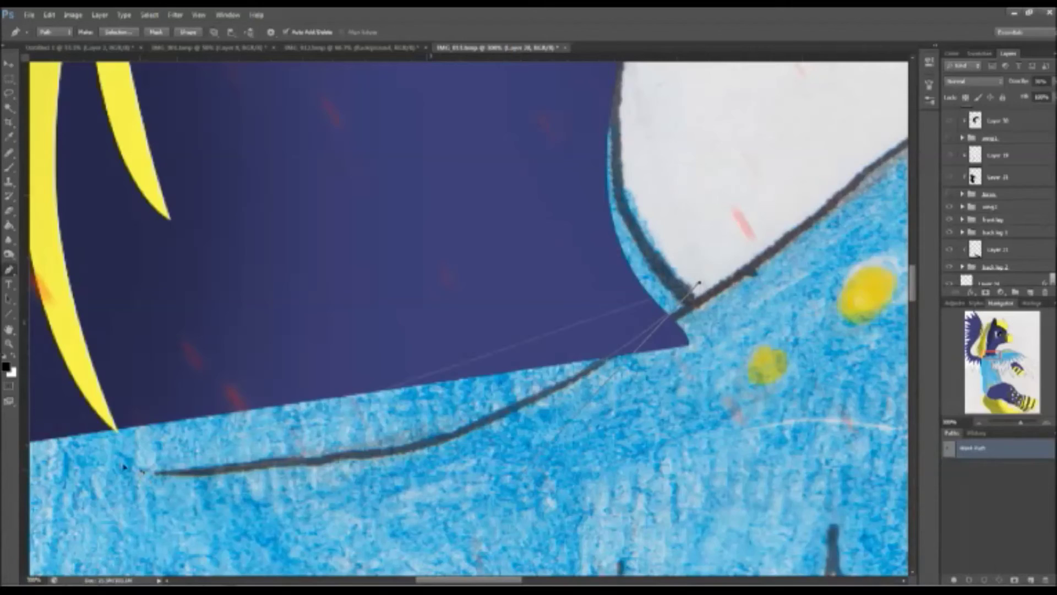
{"action": "left_click_drag", "start_coordinate": [1021, 423], "coordinate": [1018, 423]}
{"action": "left_click", "coordinate": [990, 138]}
{"action": "left_click", "coordinate": [1031, 296]}
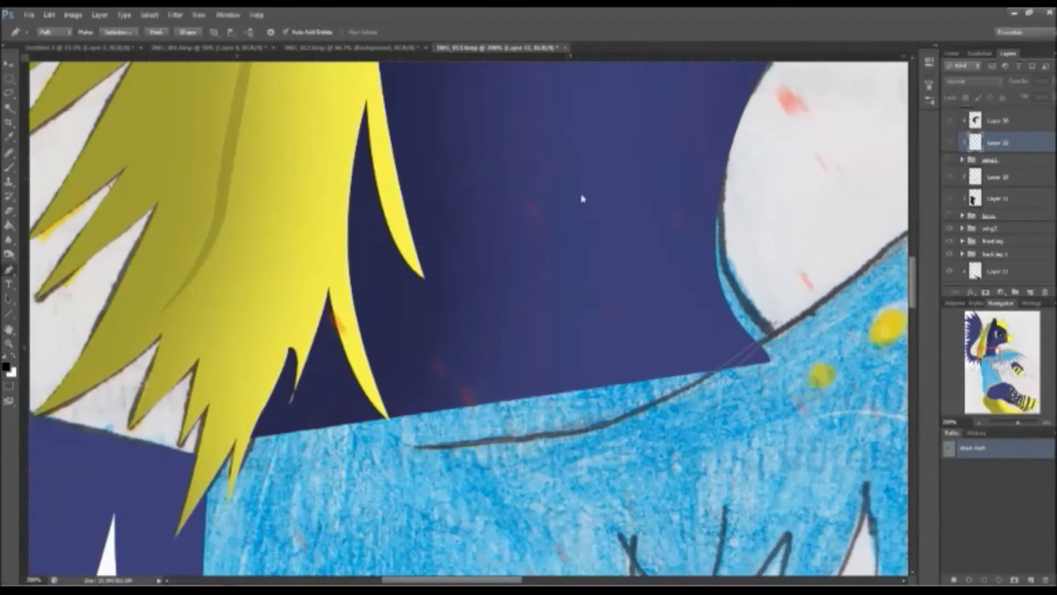
{"action": "key", "text": "ctrl+Return"}
{"action": "key", "text": "b"}
{"action": "key", "text": "alt+BackSpace"}
- Move the black neck line layer above the neck shading without clipping, and show the torso and front wing again
{"action": "left_click", "coordinate": [1019, 181]}
{"action": "left_click_drag", "start_coordinate": [1019, 181], "coordinate": [1015, 153]}
{"action": "scroll", "coordinate": [1014, 156], "scroll_direction": "up", "scroll_amount": 1}
{"action": "right_click", "coordinate": [1014, 156]}
{"action": "left_click", "coordinate": [968, 264]}
- Erase the corner of the neck fill overhanging below the black line and check the layers underneath by toggling visibility
{"action": "left_click", "coordinate": [998, 207]}
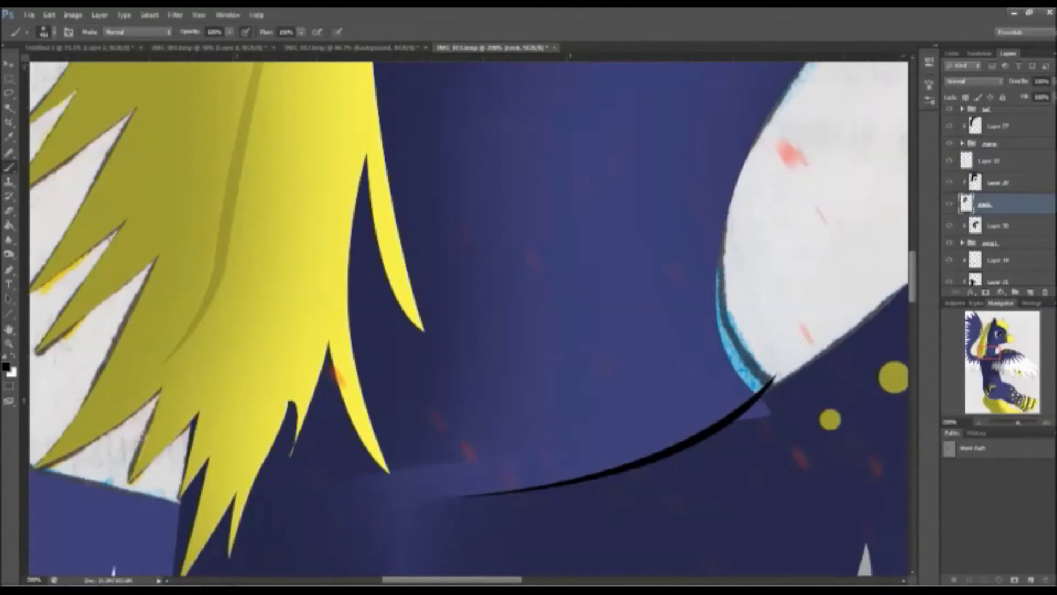
{"action": "scroll", "coordinate": [468, 320], "scroll_direction": "down", "scroll_amount": 2}
{"action": "key", "text": "e"}
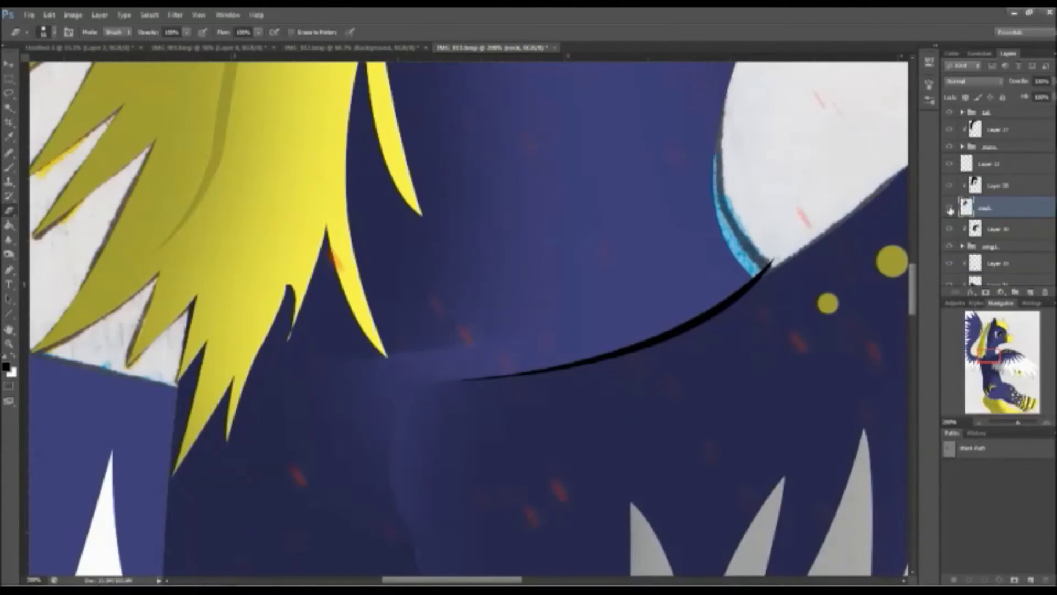
{"action": "left_click", "coordinate": [950, 211]}
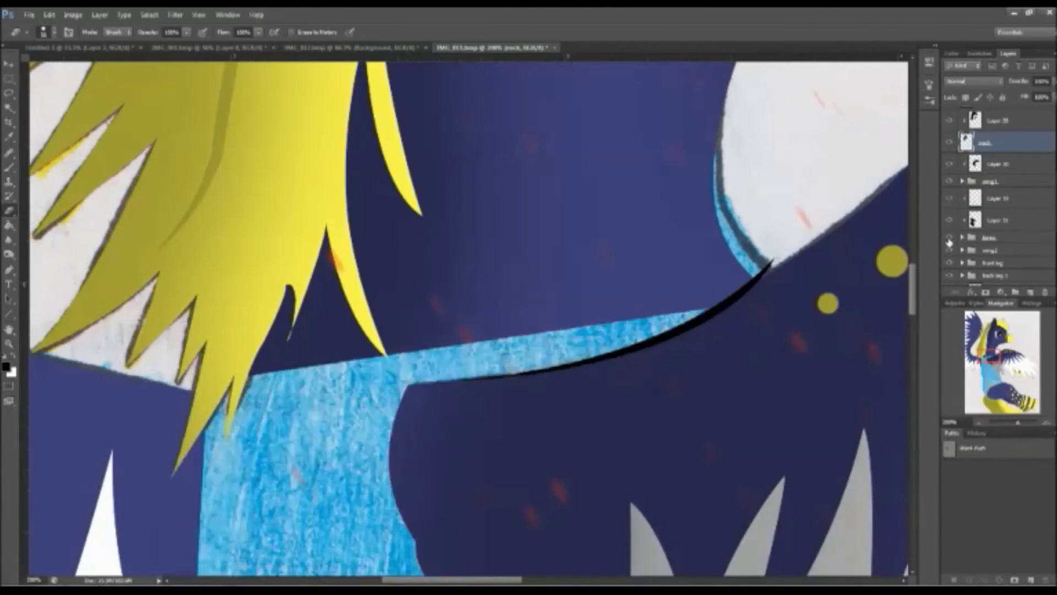
{"action": "left_click", "coordinate": [950, 210]}
- Darken the base of the neck with the soft black brush, and erase the shading band along the neck line
{"action": "key", "text": "b"}
{"action": "key", "text": "alt+bracketright"}
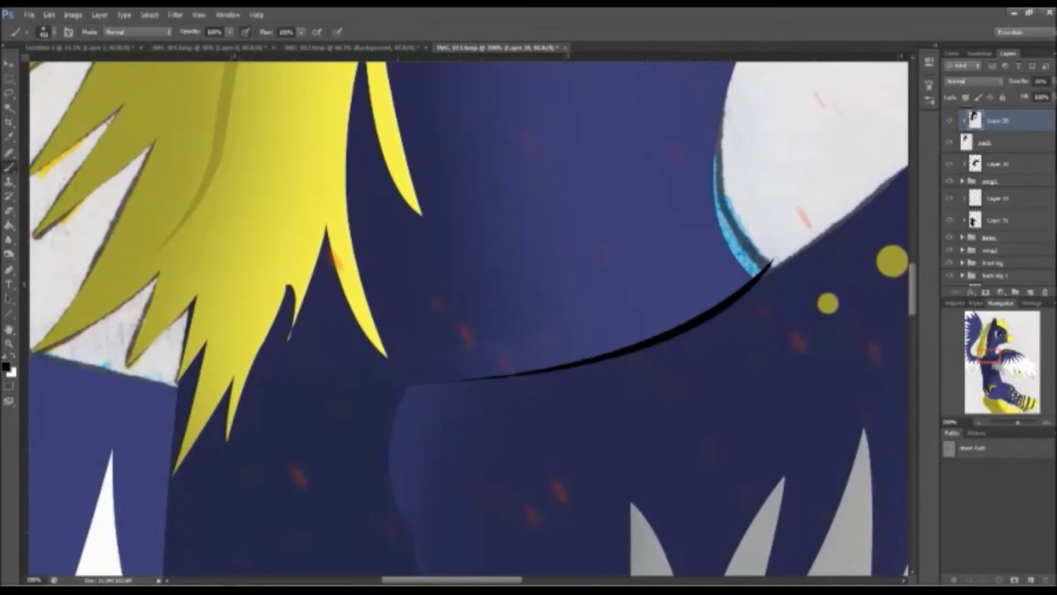
{"action": "left_click", "coordinate": [997, 220]}
{"action": "left_click", "coordinate": [997, 120]}
{"action": "left_click", "coordinate": [976, 432]}
{"action": "key", "text": "e"}
{"action": "left_click_drag", "start_coordinate": [551, 353], "coordinate": [245, 385]}
{"action": "left_click_drag", "start_coordinate": [545, 319], "coordinate": [251, 352]}
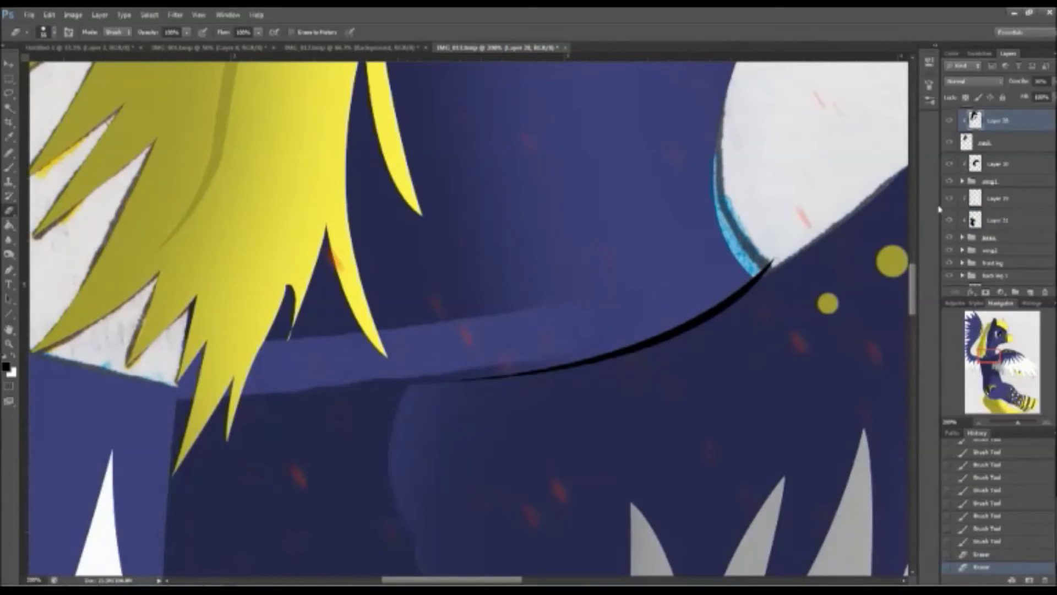
- Repaint the shadow across the base of the neck on both the neck and torso shading layers
{"action": "key", "text": "b"}
{"action": "left_click_drag", "start_coordinate": [469, 337], "coordinate": [253, 365]}
{"action": "left_click", "coordinate": [997, 220]}
{"action": "left_click_drag", "start_coordinate": [462, 358], "coordinate": [245, 386]}
{"action": "left_click_drag", "start_coordinate": [573, 337], "coordinate": [438, 363]}
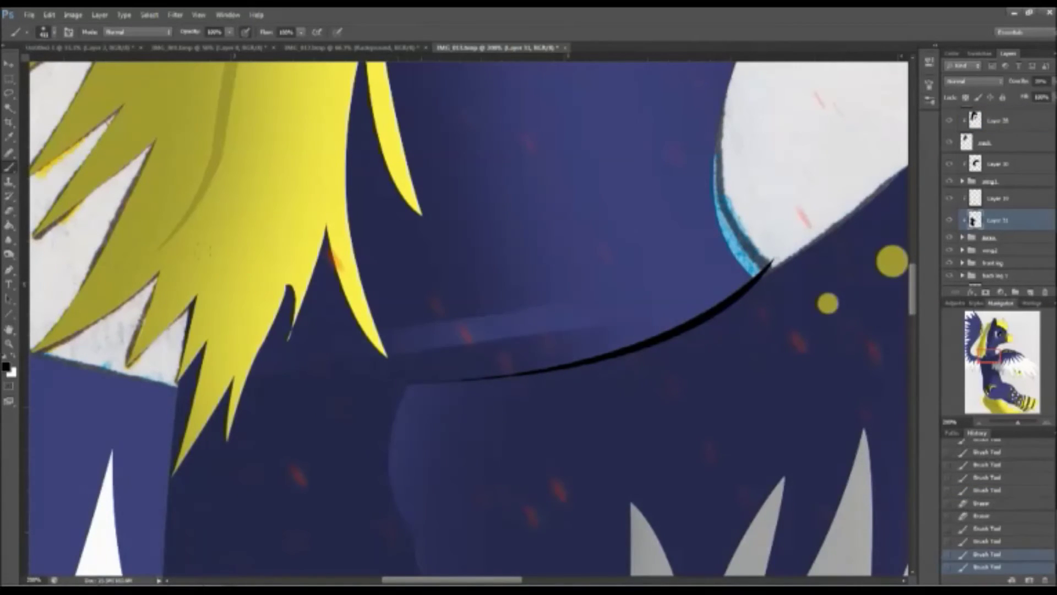
- Even out the seam above the neck line by adding neck shading and adjusting the shading layer's opacity
{"action": "key", "text": "ctrl+minus"}
{"action": "left_click", "coordinate": [997, 120]}
{"action": "key", "text": "ctrl+plus"}
{"action": "key", "text": "ctrl+plus"}
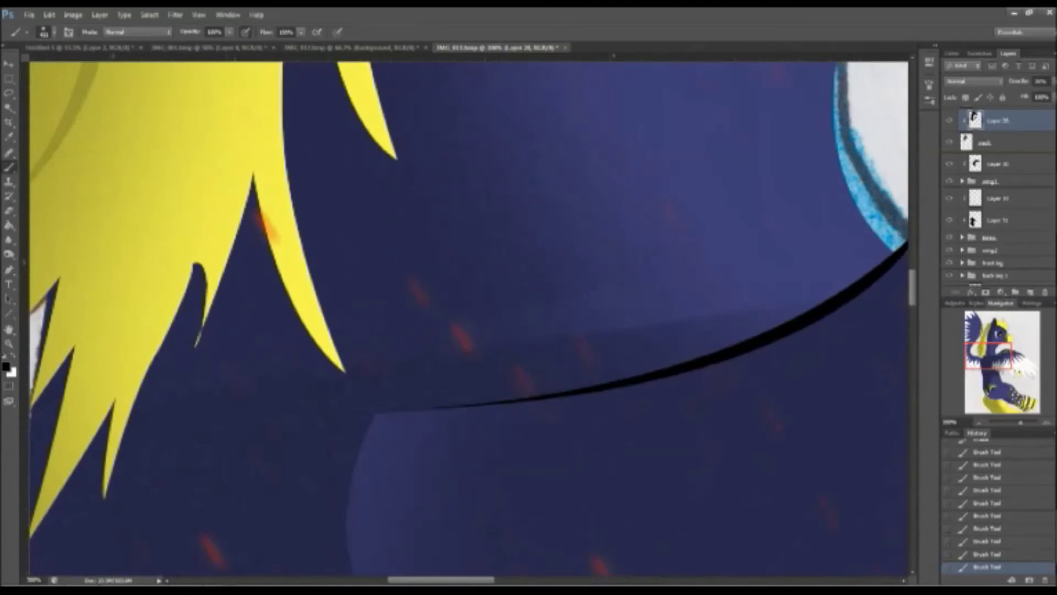
{"action": "key", "text": "ctrl+minus"}
{"action": "left_click", "coordinate": [997, 220]}
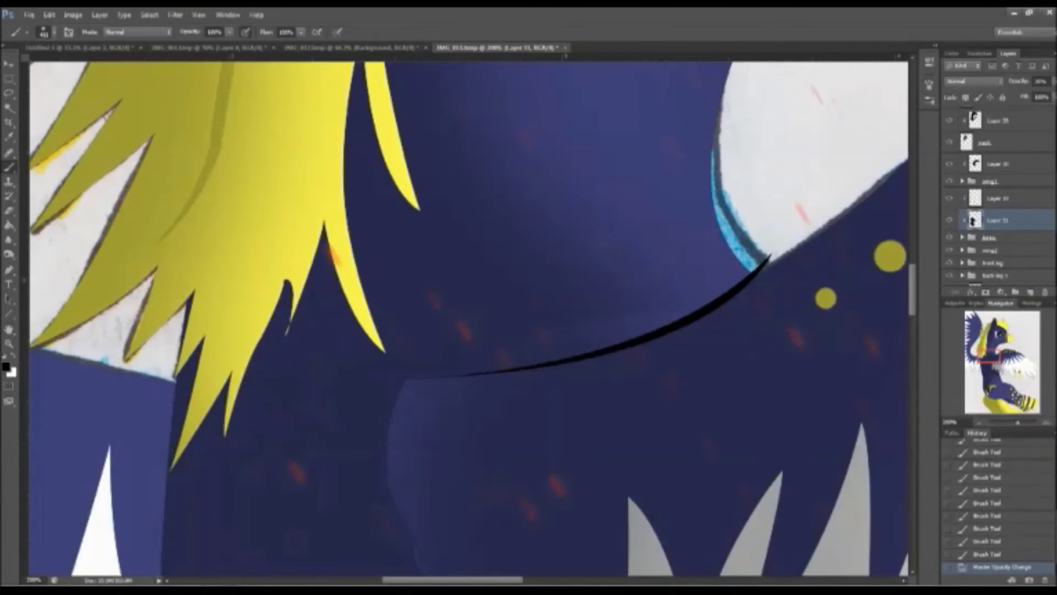
- Erase the heavy shading above the neck line and rebuild a softer shadow on the neck and torso shading layers
{"action": "left_click", "coordinate": [997, 120]}
{"action": "key", "text": "e"}
{"action": "left_click_drag", "start_coordinate": [672, 287], "coordinate": [523, 292]}
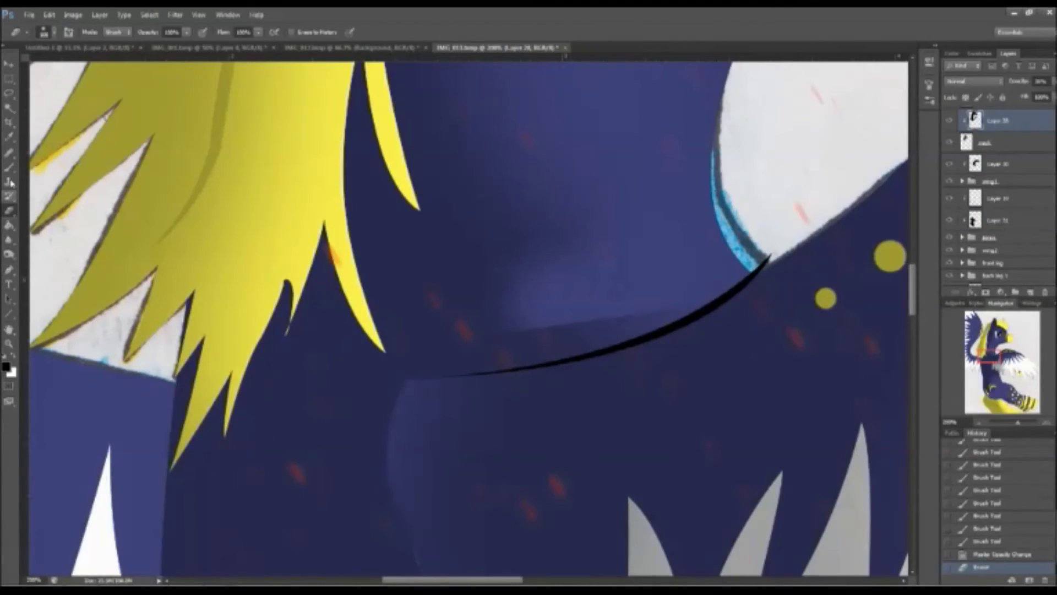
{"action": "key", "text": "b"}
{"action": "left_click_drag", "start_coordinate": [661, 236], "coordinate": [523, 320]}
{"action": "left_click", "coordinate": [996, 220]}
{"action": "left_click", "coordinate": [197, 257]}
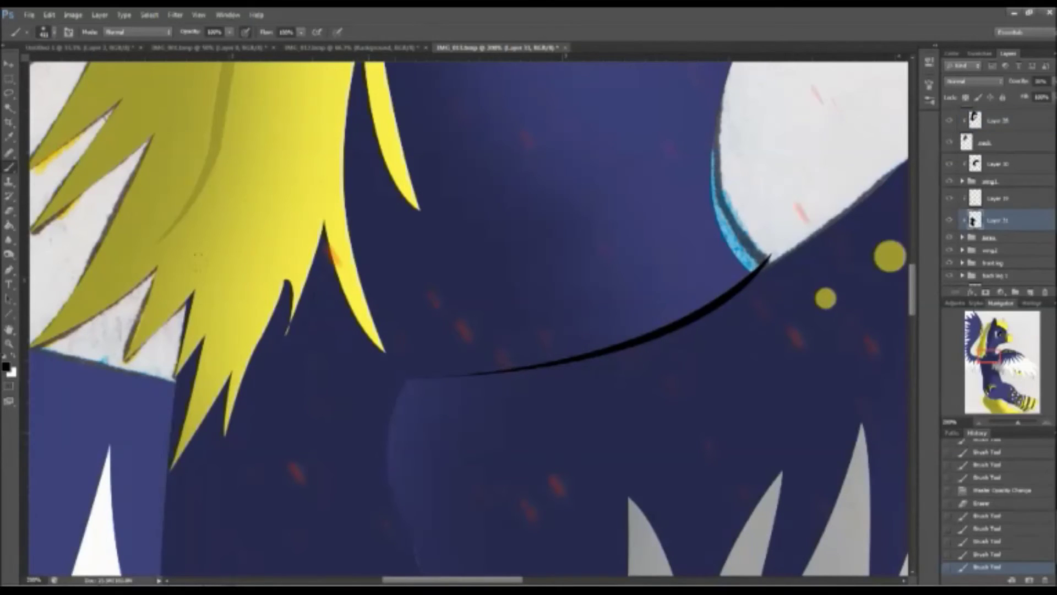
{"action": "key", "text": "ctrl+minus"}
{"action": "key", "text": "ctrl+minus"}
{"action": "key", "text": "ctrl+minus"}
{"action": "left_click", "coordinate": [996, 120]}
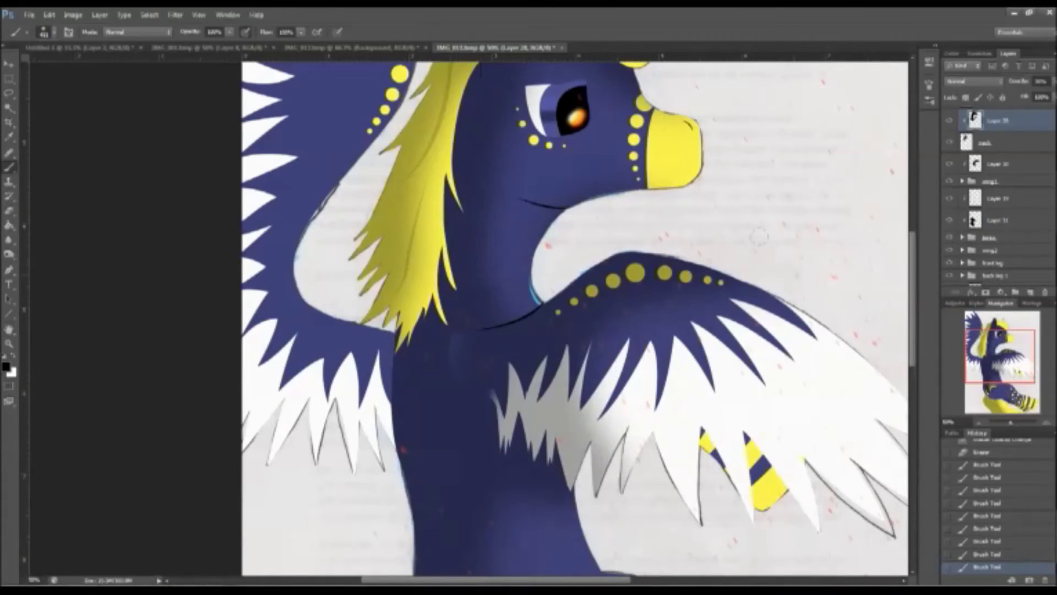
- Clean up the upper tip of the black neck line using a selection made from a Pen tool path
{"action": "scroll", "coordinate": [997, 221], "scroll_direction": "up", "scroll_amount": 2}
{"action": "left_click", "coordinate": [991, 164]}
{"action": "key", "text": "ctrl+plus"}
{"action": "key", "text": "ctrl+plus"}
{"action": "key", "text": "ctrl+plus"}
{"action": "key", "text": "ctrl+plus"}
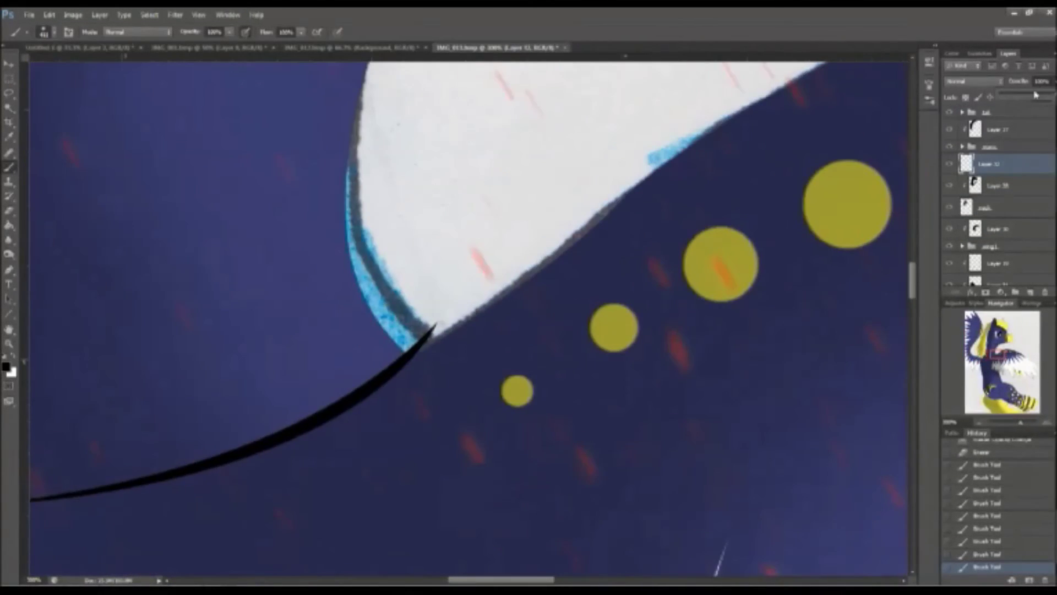
{"action": "key", "text": "p"}
{"action": "right_click", "coordinate": [406, 357]}
{"action": "key", "text": "Return"}
{"action": "key", "text": "e"}
{"action": "key", "text": "alt+BackSpace"}
{"action": "key", "text": "ctrl+minus"}
{"action": "key", "text": "ctrl+minus"}
{"action": "key", "text": "ctrl+minus"}
{"action": "key", "text": "ctrl+minus"}
{"action": "key", "text": "ctrl+minus"}
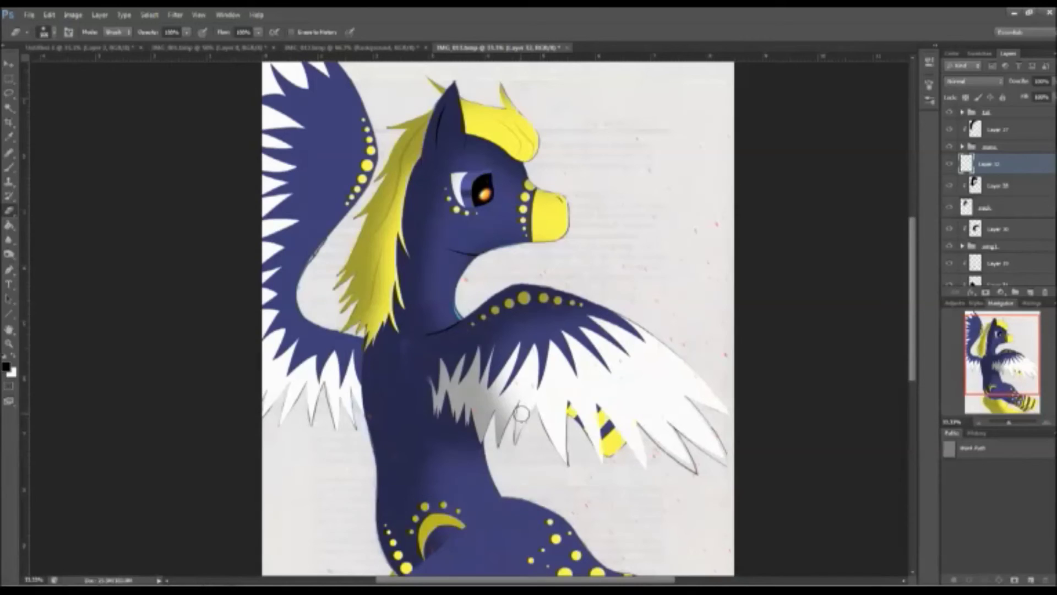
- Release the hip markings layer from its clipping and shade the markings on a new layer clipped to it
{"action": "left_click", "coordinate": [1008, 234]}
{"action": "scroll", "coordinate": [1007, 234], "scroll_direction": "down", "scroll_amount": 2}
{"action": "key", "text": "b"}
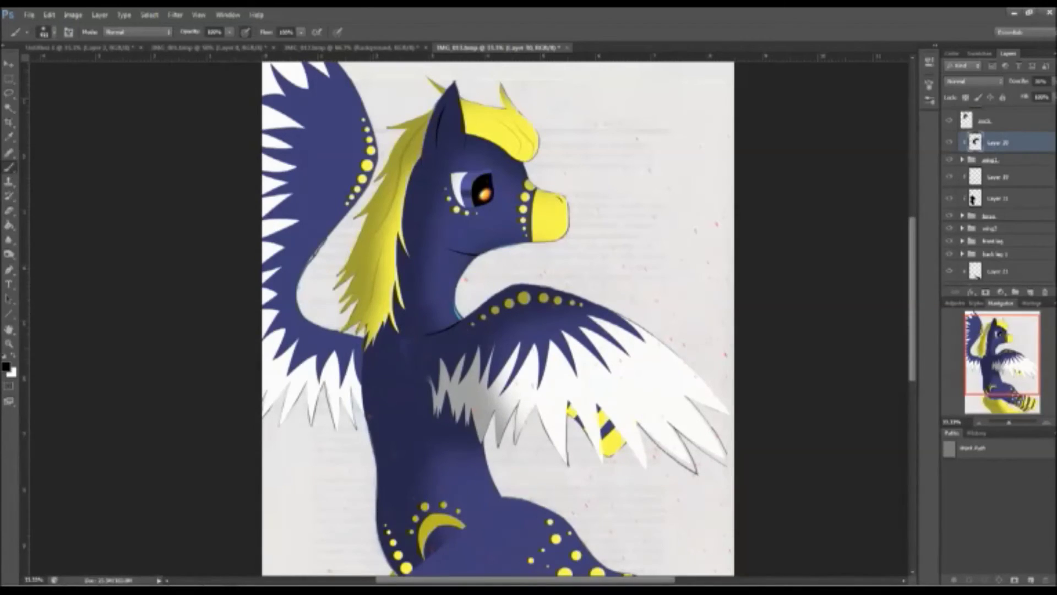
{"action": "scroll", "coordinate": [985, 218], "scroll_direction": "down", "scroll_amount": 1}
{"action": "right_click", "coordinate": [986, 144]}
{"action": "key", "text": "Escape"}
{"action": "right_click", "coordinate": [986, 130]}
{"action": "left_click", "coordinate": [987, 201]}
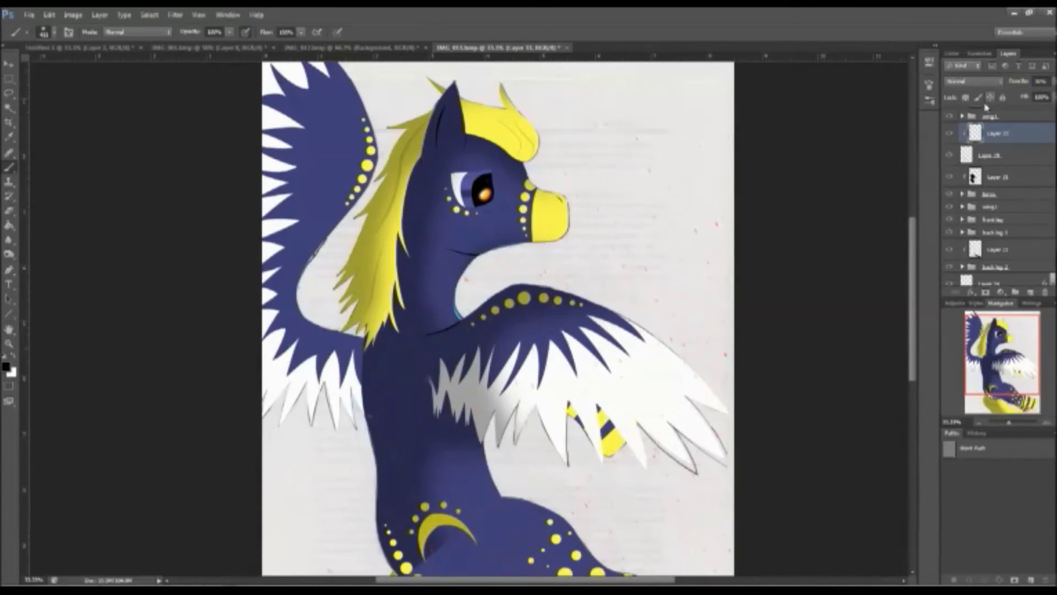
{"action": "scroll", "coordinate": [334, 359], "scroll_direction": "down", "scroll_amount": 3}
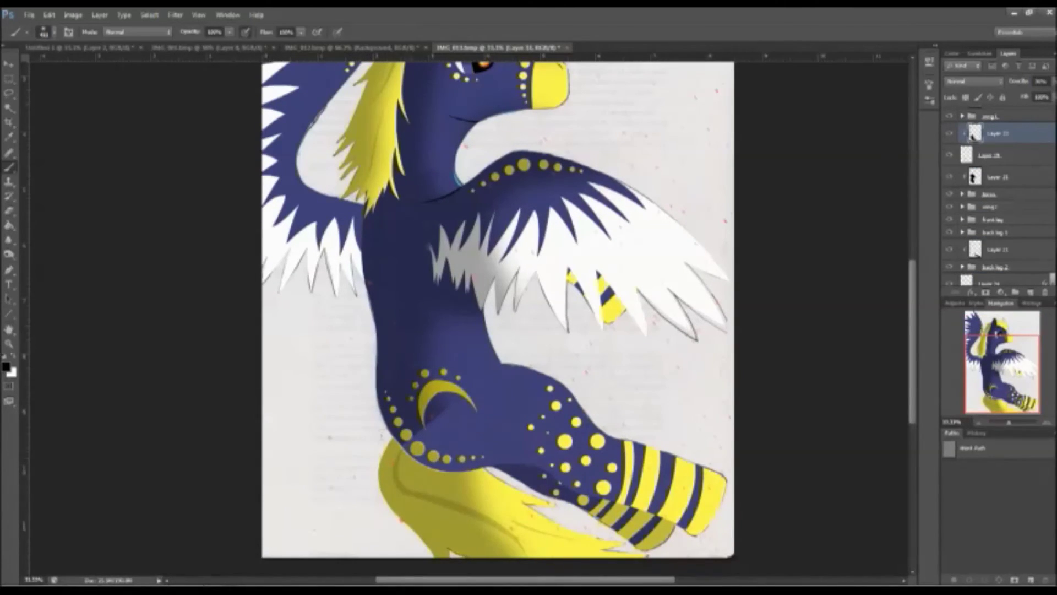
- Shade the back wing with the soft black brush on a new reduced-opacity layer clipped to its group
{"action": "left_click_drag", "start_coordinate": [991, 281], "coordinate": [992, 205]}
{"action": "scroll", "coordinate": [498, 316], "scroll_direction": "up", "scroll_amount": 3}
{"action": "left_click_drag", "start_coordinate": [297, 99], "coordinate": [309, 265]}
{"action": "left_click_drag", "start_coordinate": [341, 127], "coordinate": [287, 463]}
- Adjust the eraser size and lighten the shading along the upper part of the back wing
{"action": "key", "text": "e"}
{"action": "right_click", "coordinate": [353, 234]}
{"action": "left_click_drag", "start_coordinate": [463, 243], "coordinate": [440, 243]}
{"action": "key", "text": "Return"}
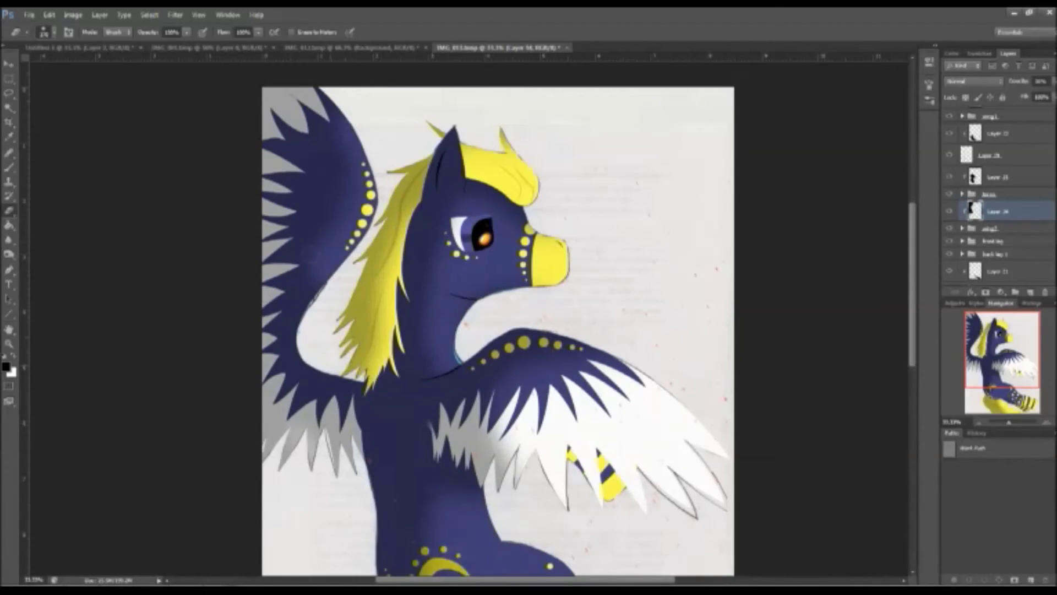
{"action": "left_click_drag", "start_coordinate": [347, 292], "coordinate": [314, 94]}
{"action": "left_click_drag", "start_coordinate": [304, 312], "coordinate": [297, 148]}
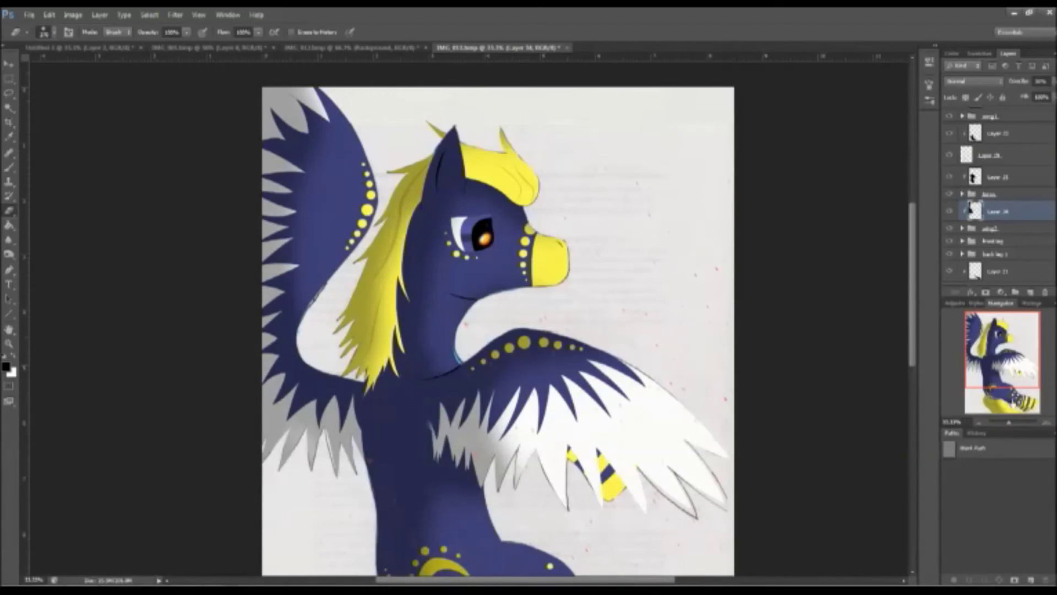
- Add a new layer clipped to the front leg group and shade the front leg with the soft black brush
{"action": "scroll", "coordinate": [498, 317], "scroll_direction": "down", "scroll_amount": 3}
{"action": "right_click", "coordinate": [991, 245]}
{"action": "left_click", "coordinate": [881, 275]}
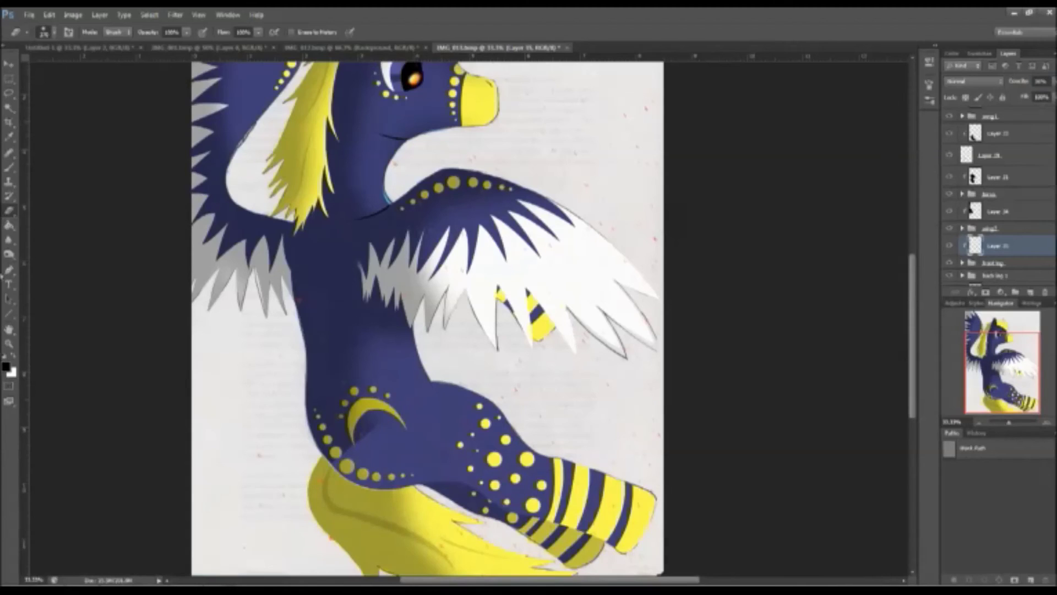
{"action": "key", "text": "b"}
- Shade the haunch and near hind leg with the soft black brush on a new reduced-opacity layer clipped to the first back leg group
{"action": "scroll", "coordinate": [997, 247], "scroll_direction": "down", "scroll_amount": 2}
{"action": "right_click", "coordinate": [997, 118]}
{"action": "left_click", "coordinate": [1015, 160]}
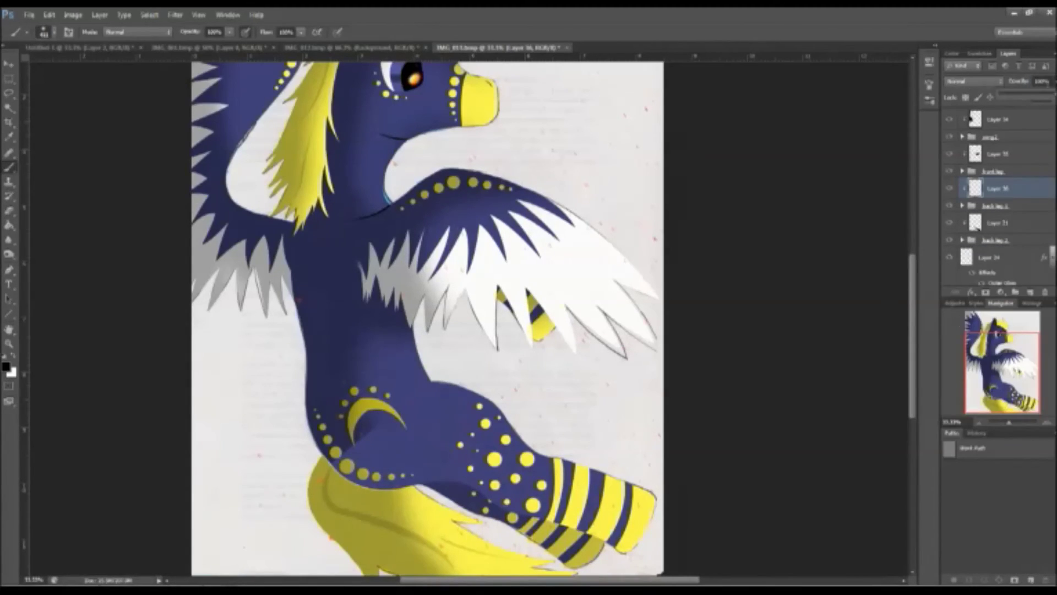
{"action": "scroll", "coordinate": [988, 258], "scroll_direction": "down", "scroll_amount": 1}
{"action": "mouse_move", "coordinate": [335, 462]}
{"action": "left_mouse_down"}
{"action": "mouse_move", "coordinate": [386, 452]}
{"action": "mouse_move", "coordinate": [551, 515]}
{"action": "left_mouse_up"}
{"action": "scroll", "coordinate": [985, 202], "scroll_direction": "up", "scroll_amount": 3}
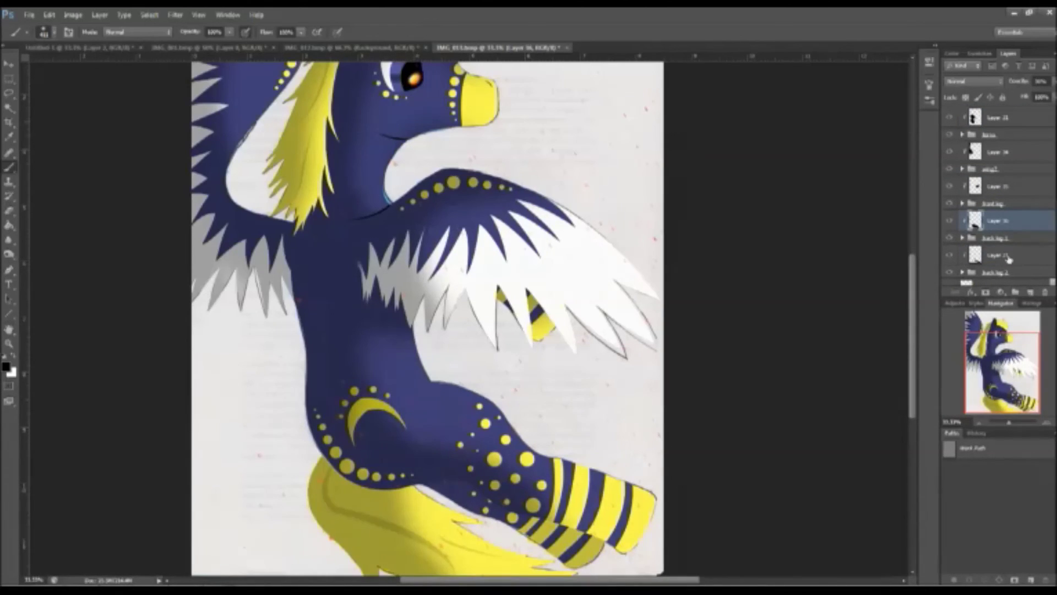
- Darken the far hind leg on its existing shading layer and make the night backdrop layer visible
{"action": "left_click", "coordinate": [998, 256]}
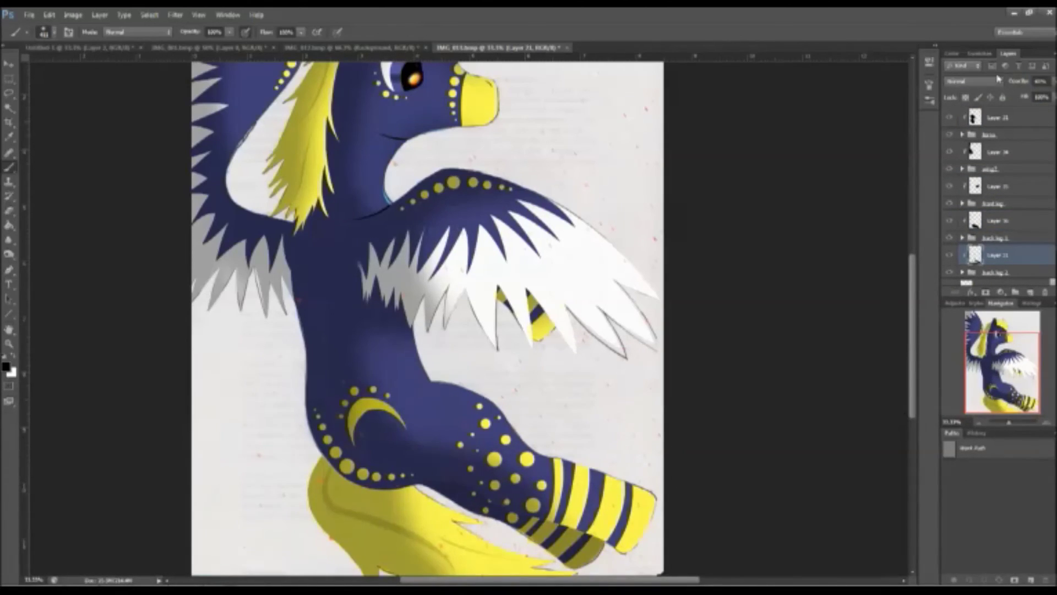
{"action": "scroll", "coordinate": [986, 220], "scroll_direction": "down", "scroll_amount": 4}
{"action": "left_click", "coordinate": [951, 268]}
{"action": "key", "text": "ctrl+minus"}
{"action": "key", "text": "ctrl+minus"}
{"action": "left_click", "coordinate": [950, 268]}
{"action": "left_click", "coordinate": [950, 268]}
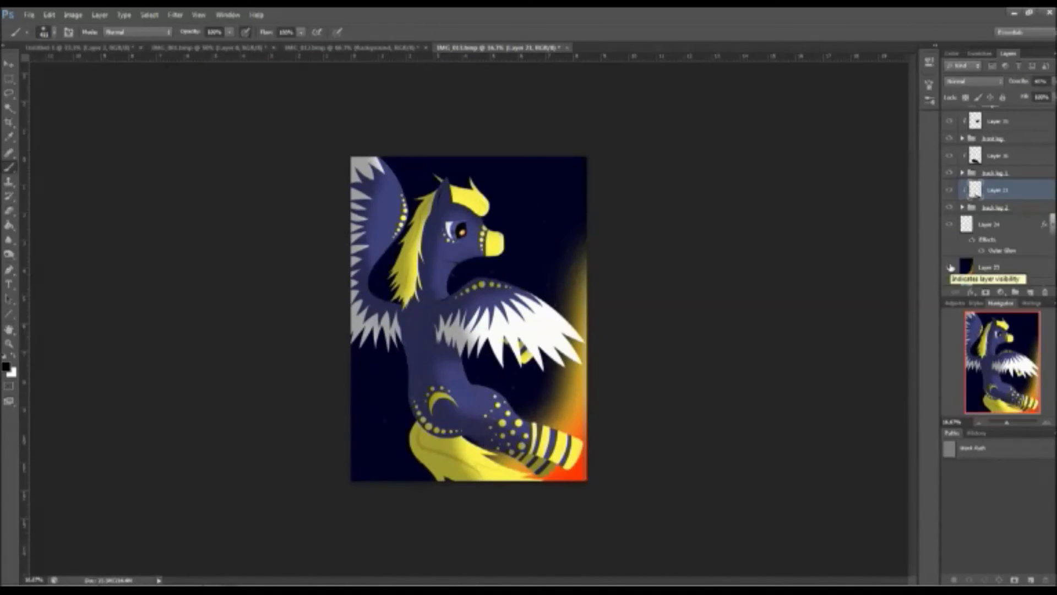
{"action": "scroll", "coordinate": [997, 204], "scroll_direction": "up", "scroll_amount": 3}
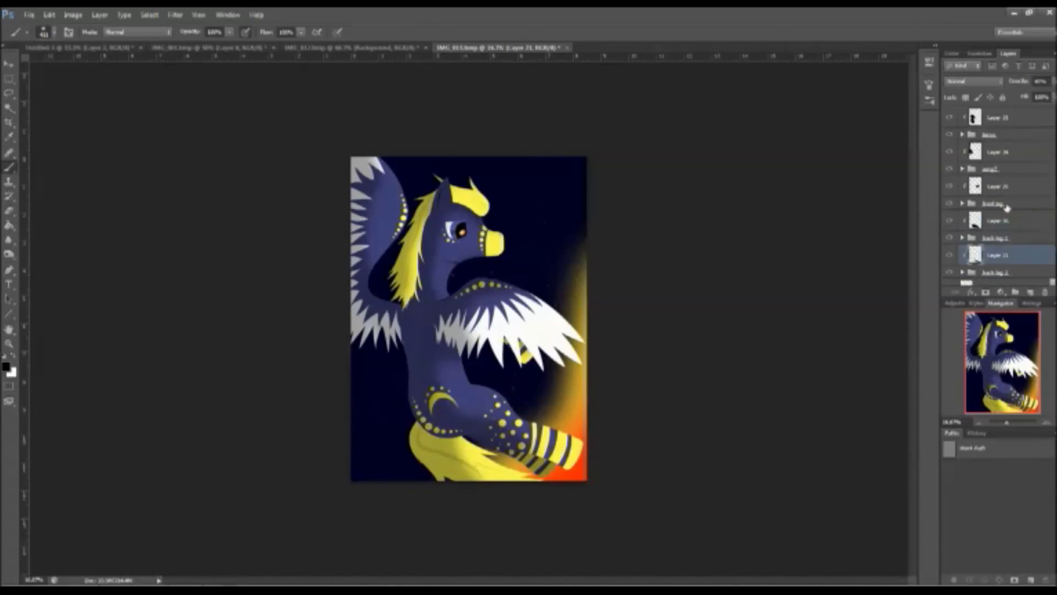
- Add the artist's signature as a black text layer near the tail and hind legs, choosing its font size
{"action": "left_click", "coordinate": [973, 184]}
{"action": "scroll", "coordinate": [1003, 192], "scroll_direction": "up", "scroll_amount": 2}
{"action": "left_click", "coordinate": [996, 148]}
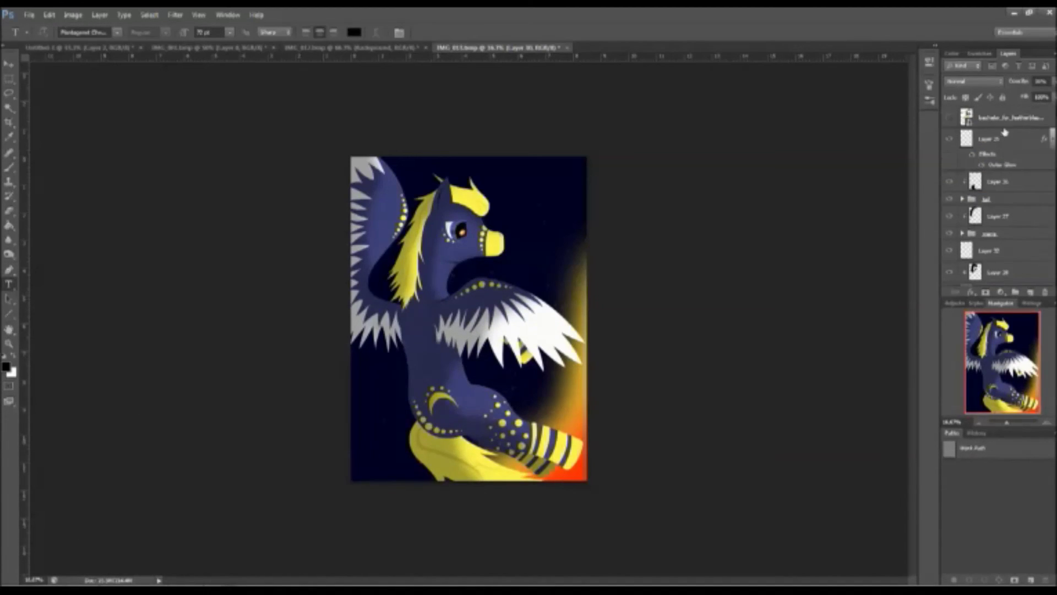
{"action": "scroll", "coordinate": [702, 492], "scroll_direction": "up", "scroll_amount": 4}
{"action": "scroll", "coordinate": [702, 492], "scroll_direction": "down", "scroll_amount": 5}
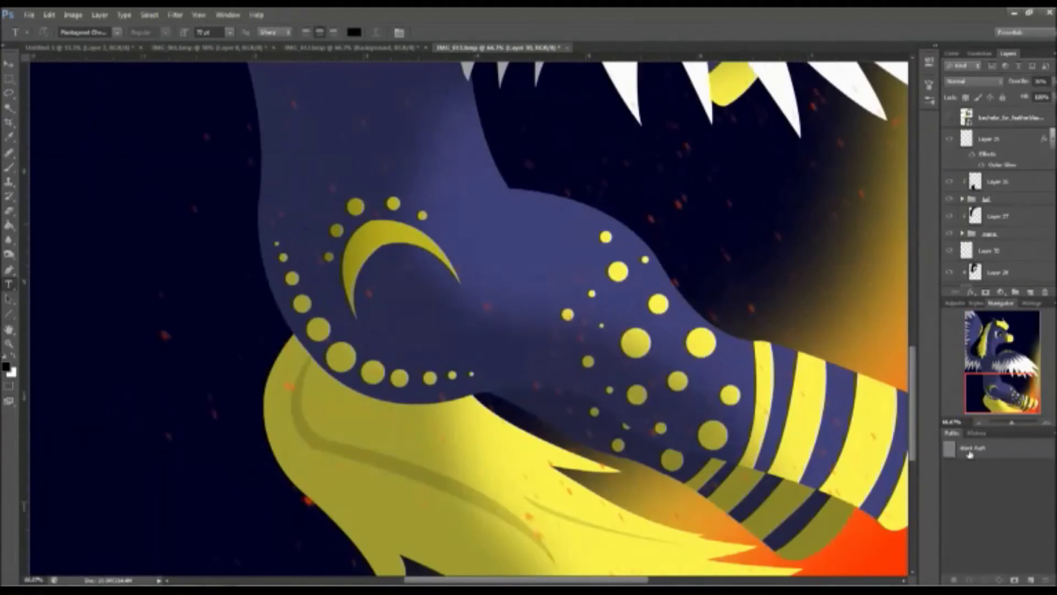
{"action": "left_click_drag", "start_coordinate": [702, 492], "coordinate": [566, 467]}
{"action": "left_click", "coordinate": [230, 31]}
{"action": "left_click", "coordinate": [223, 57]}
{"action": "key", "text": "ctrl+Return"}
- Rotate the signature text with Free Transform and fit it into the dark gap between the tail and hind leg
{"action": "key", "text": "v"}
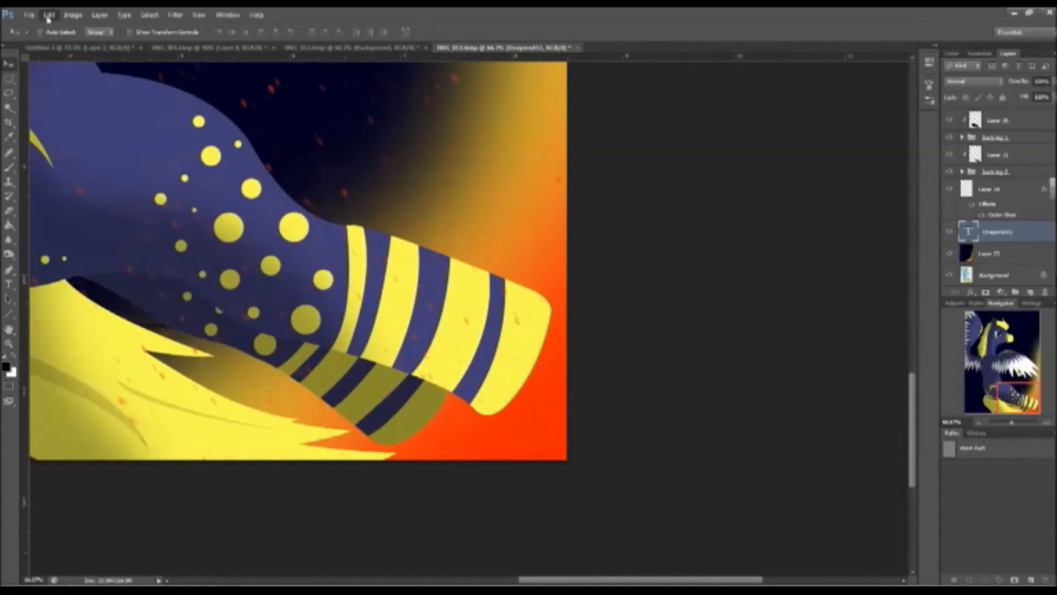
{"action": "key", "text": "ctrl+plus"}
{"action": "key", "text": "ctrl+plus"}
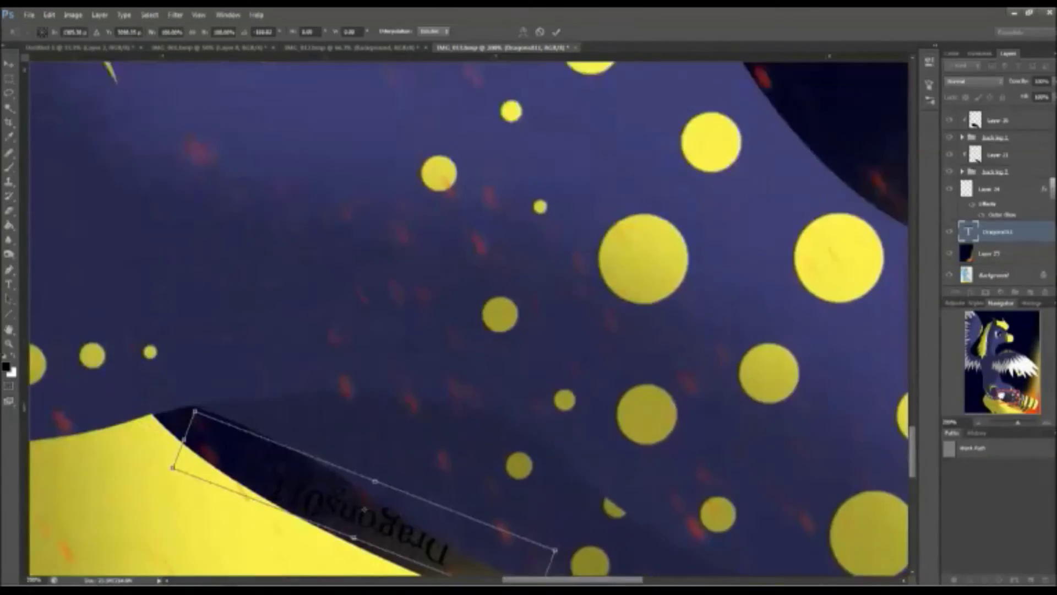